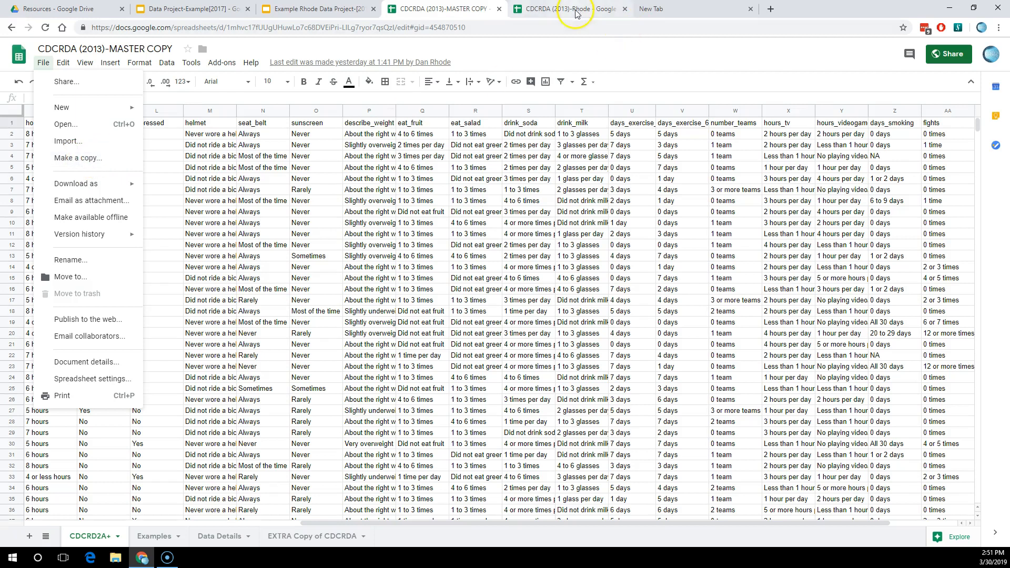
Step: Close the master copy spreadsheet and add a new sheet named Reporting to the CDCRDA (2013)-Rhode spreadsheet
left_click(499, 9)
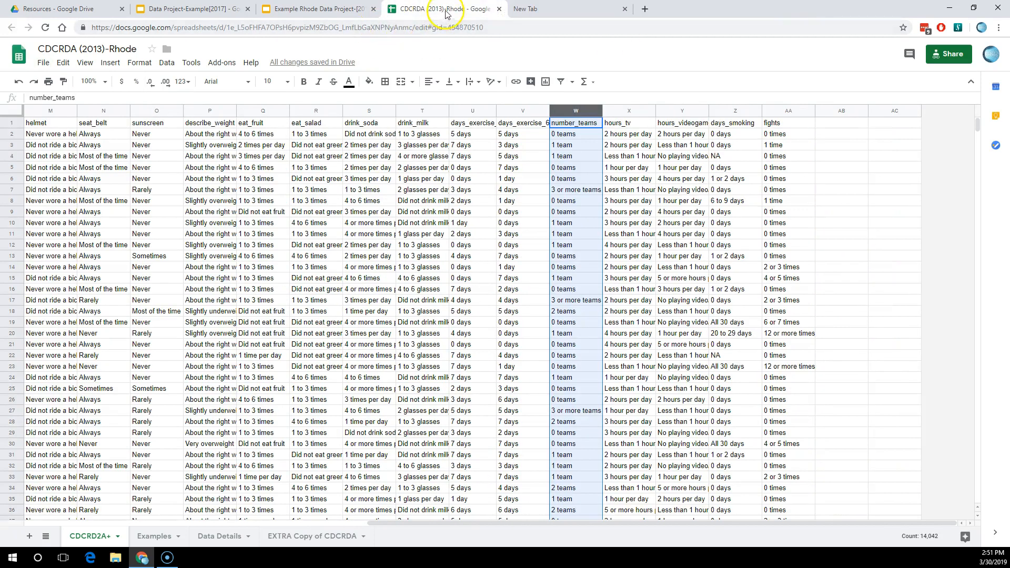
left_click(31, 536)
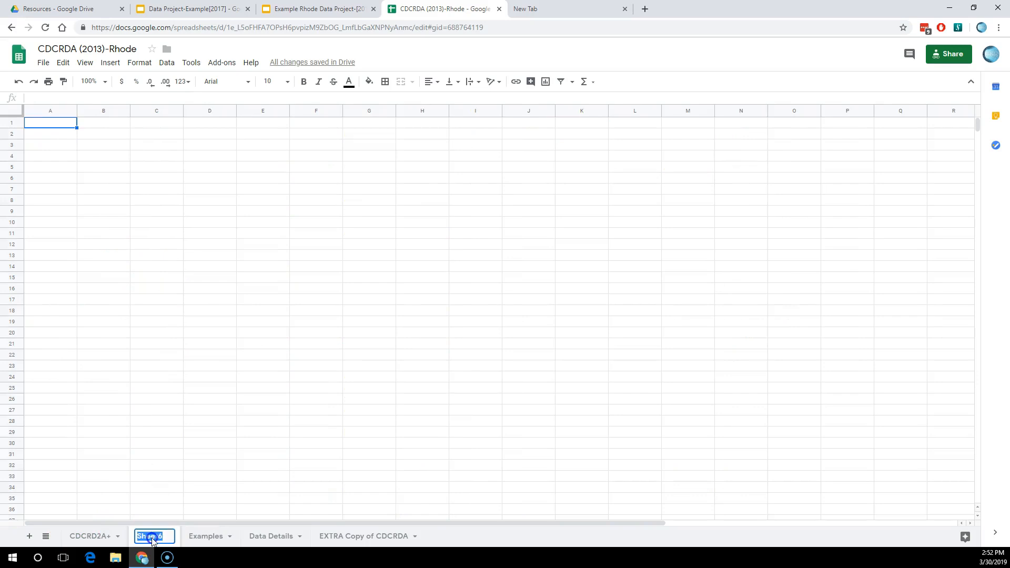
type("Reporting")
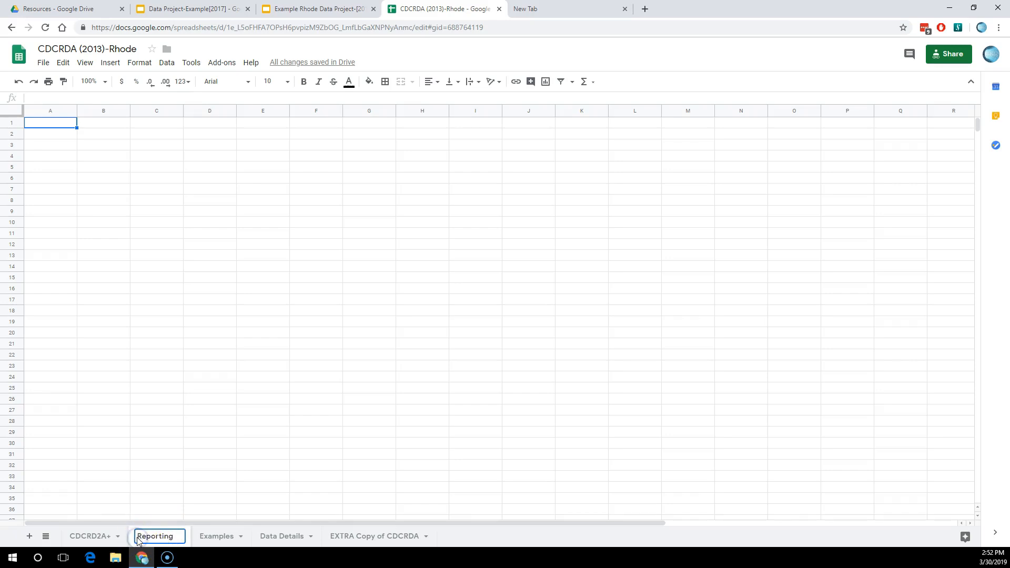
left_click(136, 456)
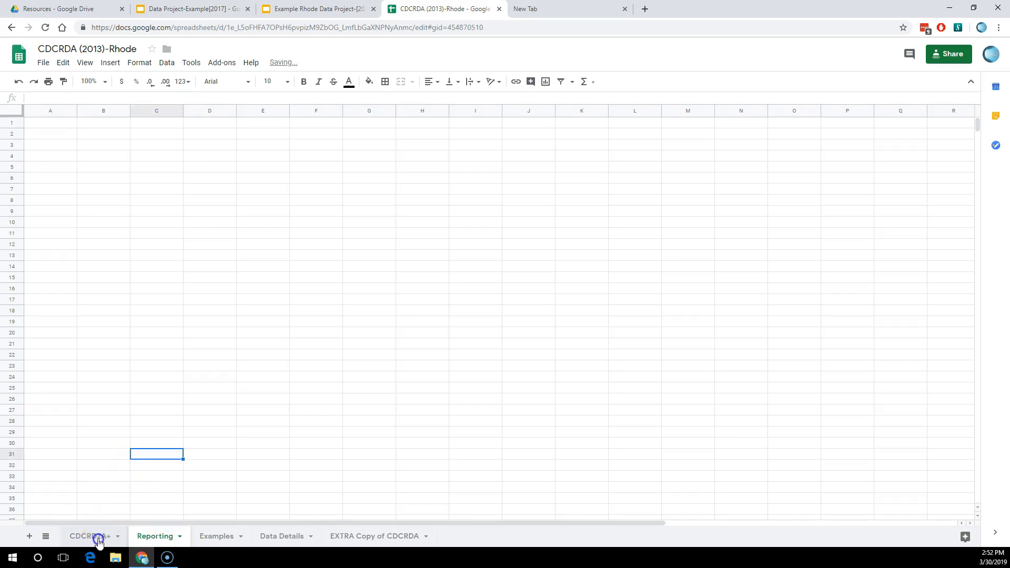
Step: Copy the number_teams column from the CDCRD2A+ sheet into column A of the Reporting sheet
left_click(98, 541)
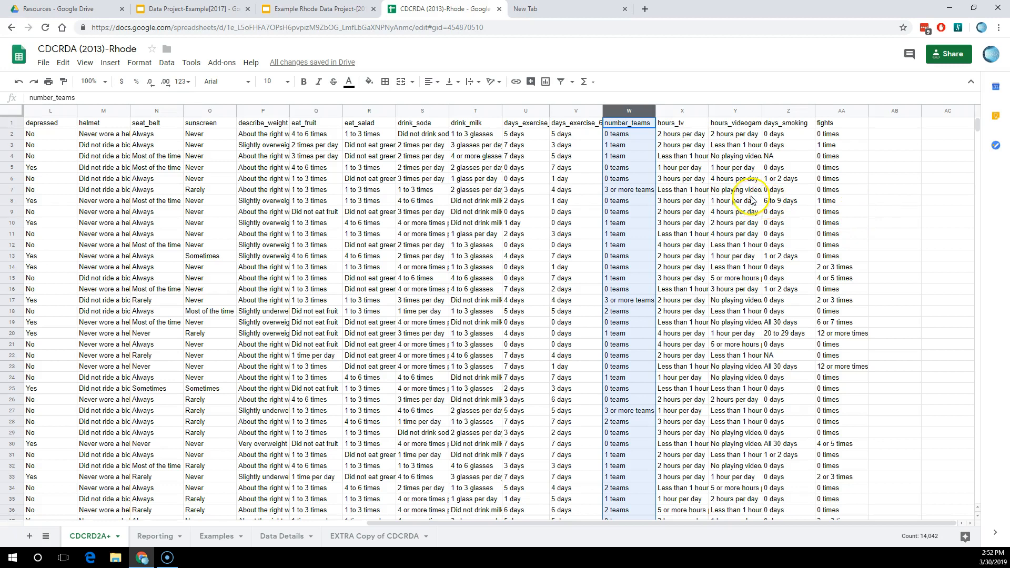
right_click(617, 113)
left_click(657, 147)
left_click(148, 541)
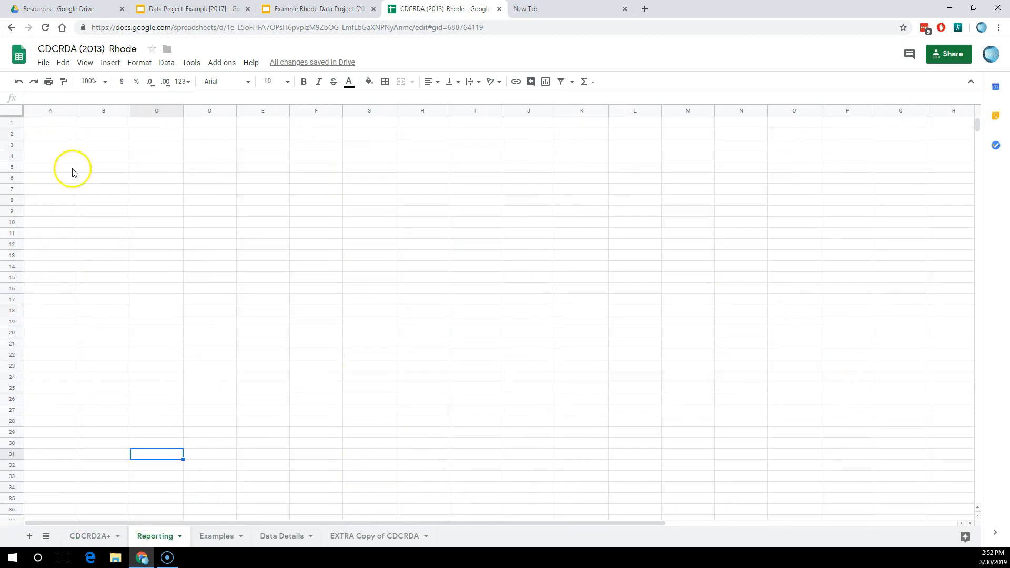
left_click(61, 124)
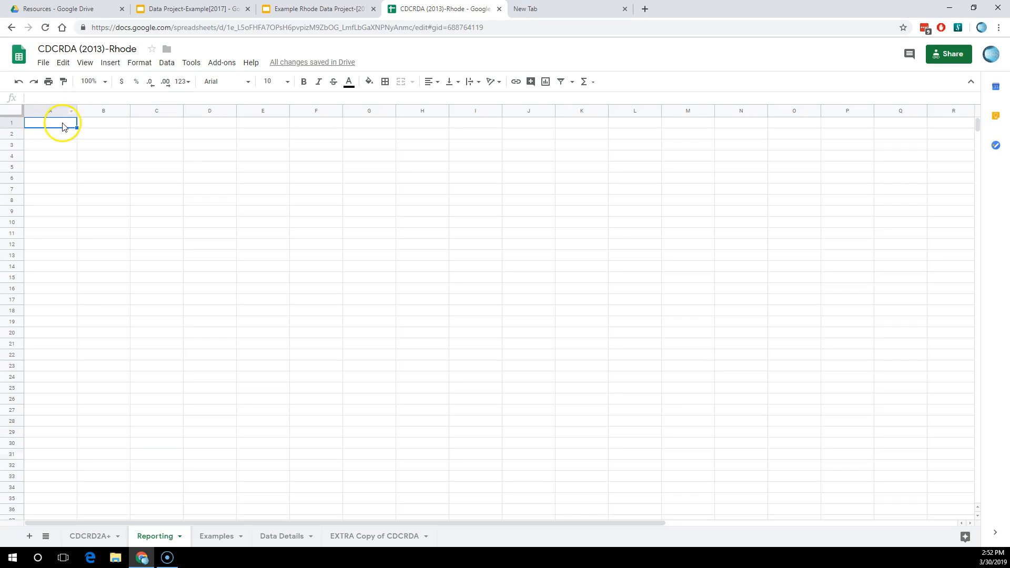
right_click(62, 127)
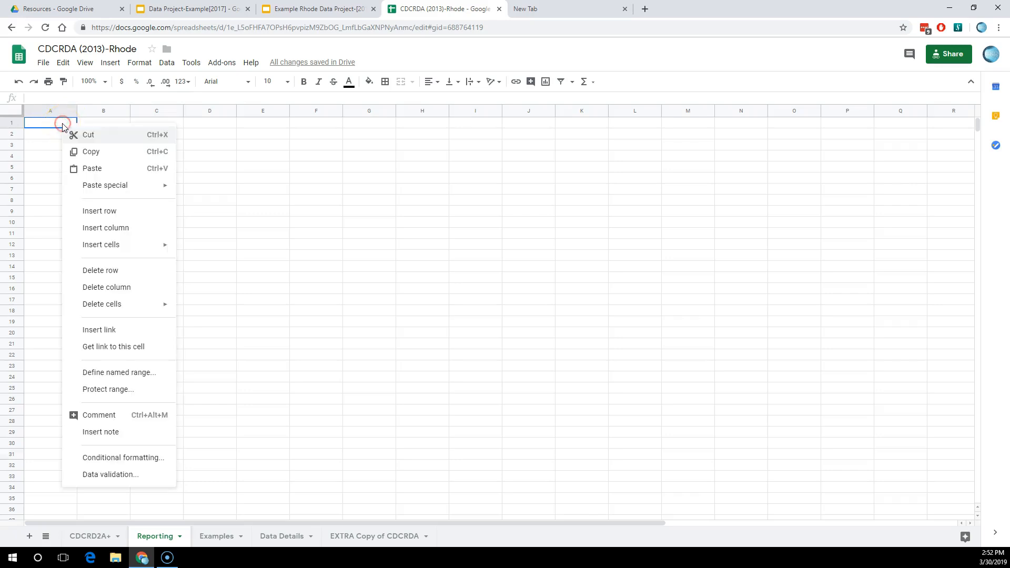
left_click(97, 170)
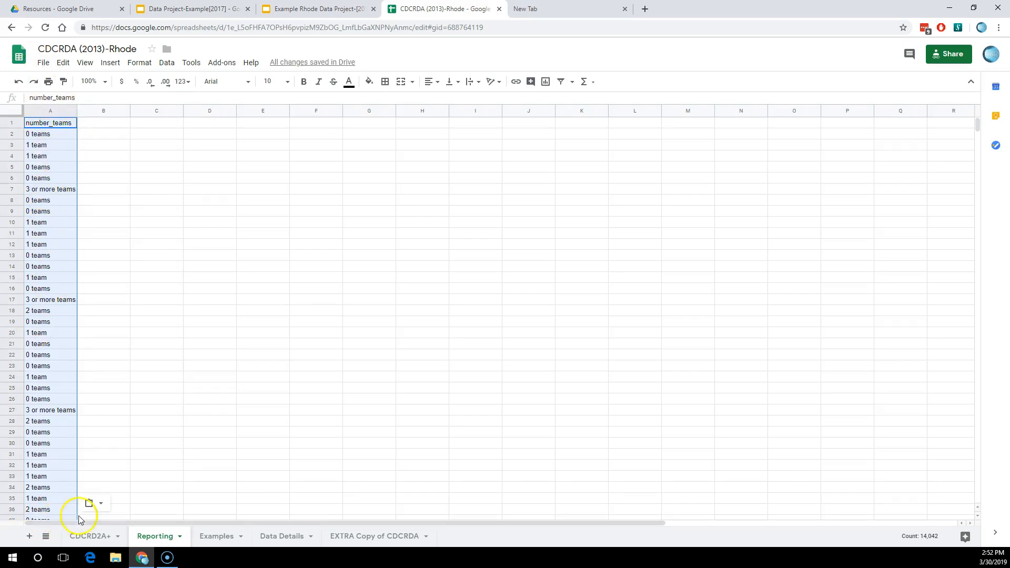
Step: Copy the days_smoking column from the CDCRD2A+ sheet into column B of the Reporting sheet
left_click(89, 537)
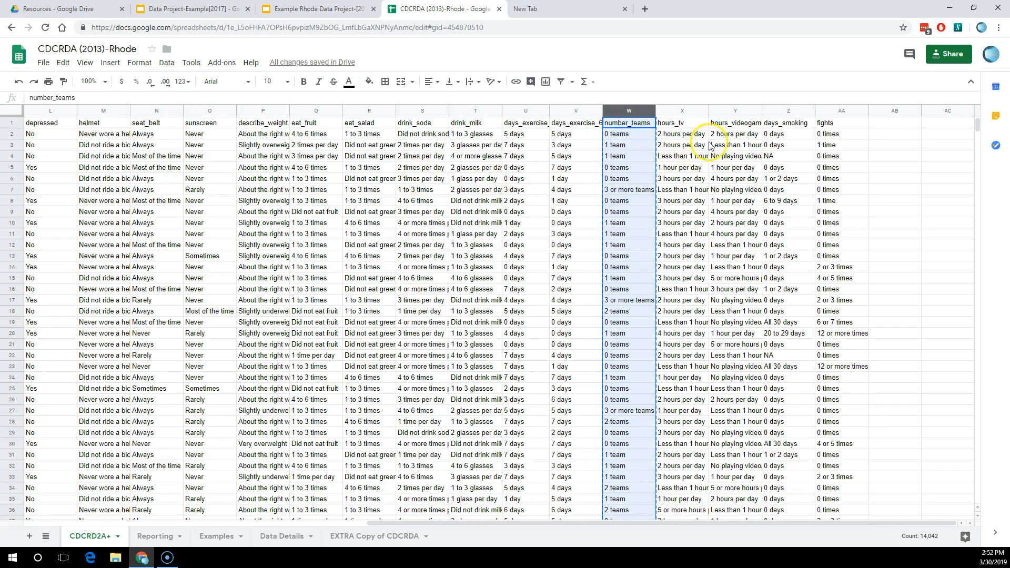
left_click(773, 112)
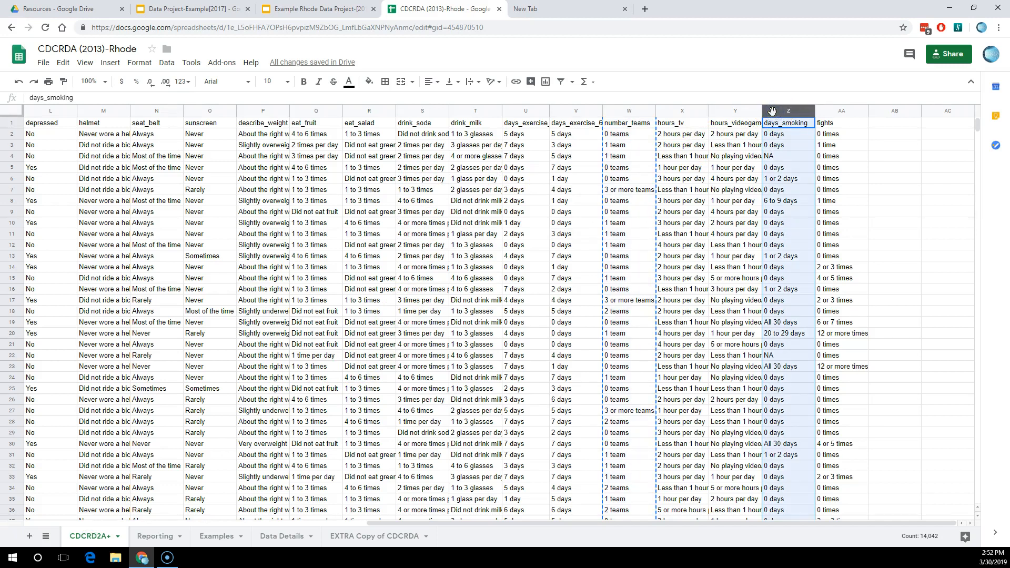
right_click(772, 112)
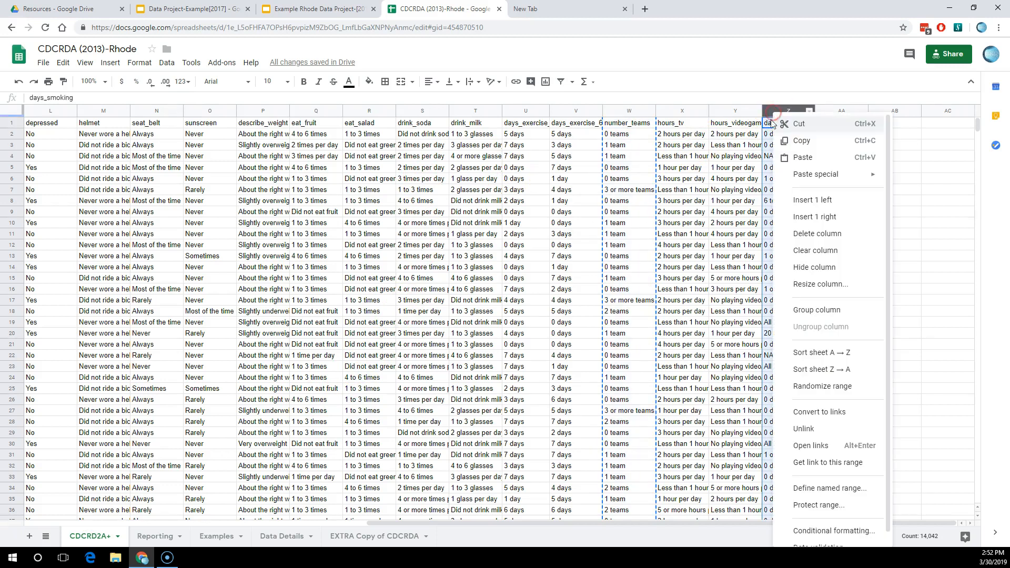
left_click(804, 146)
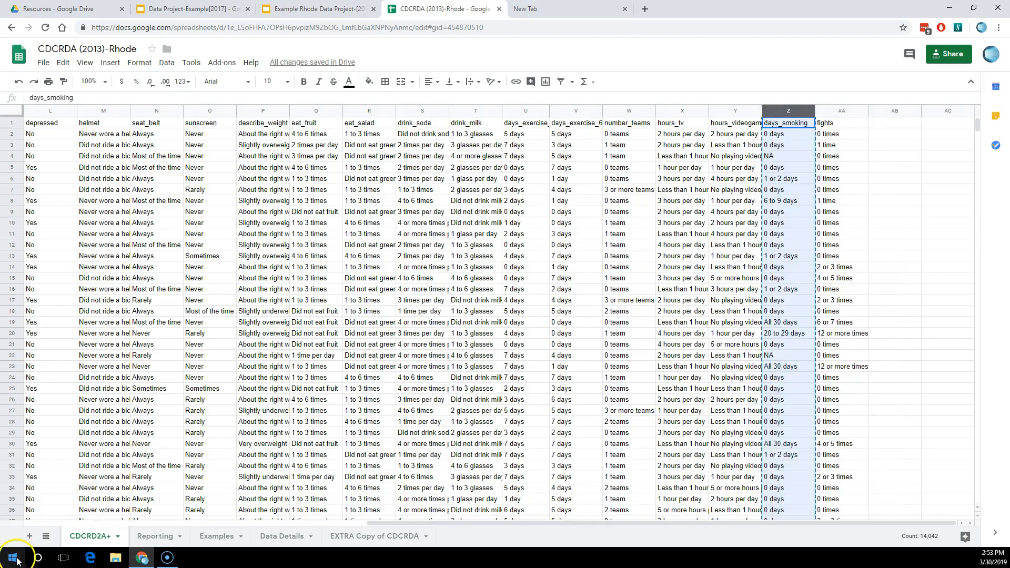
left_click(150, 538)
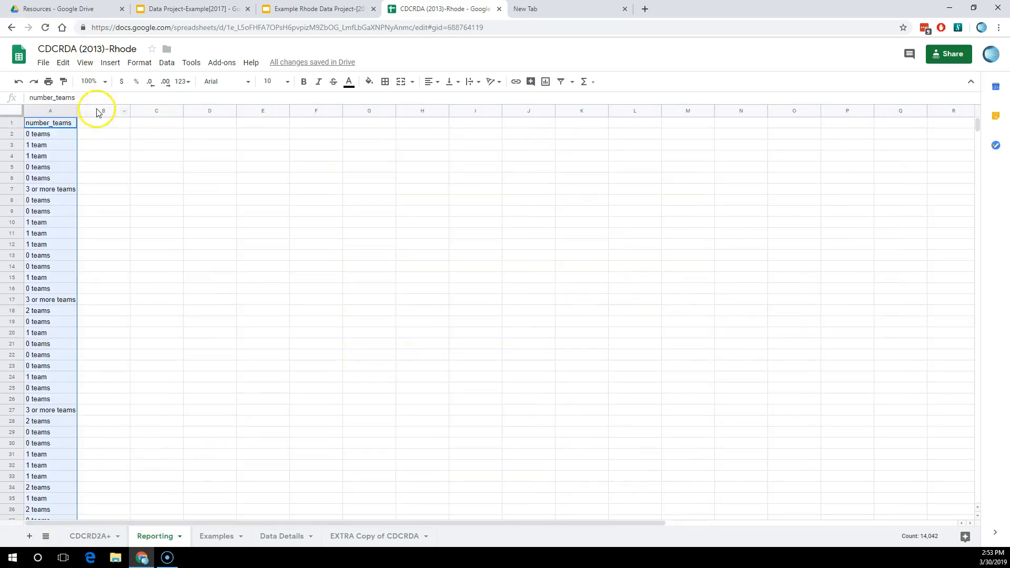
right_click(96, 124)
left_click(127, 170)
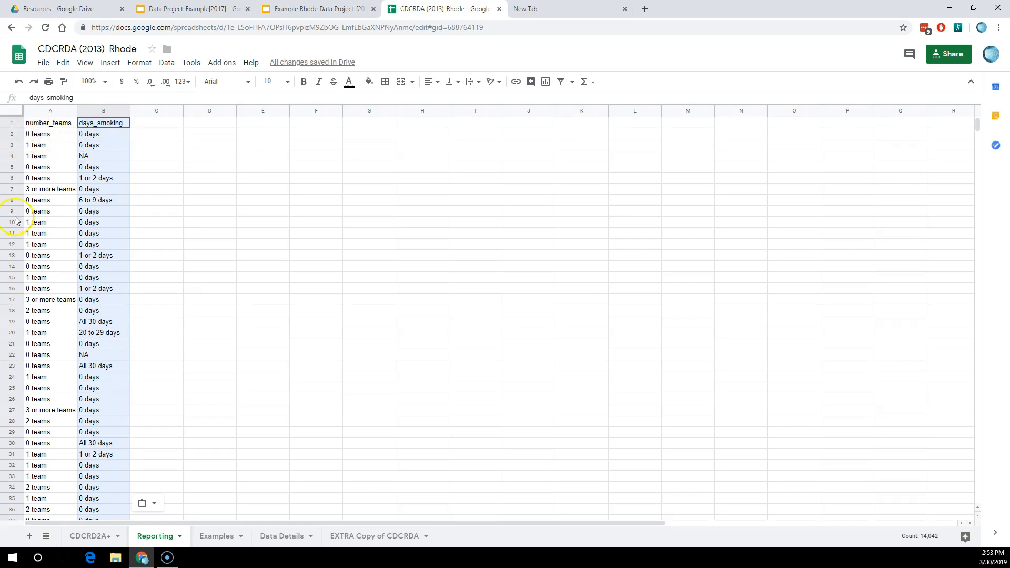
Step: Enter the row labels 0 Teams, 1 Team, 2 Teams and 3 or more teams in cells E3 to E6
scroll(89, 254, "down", 7)
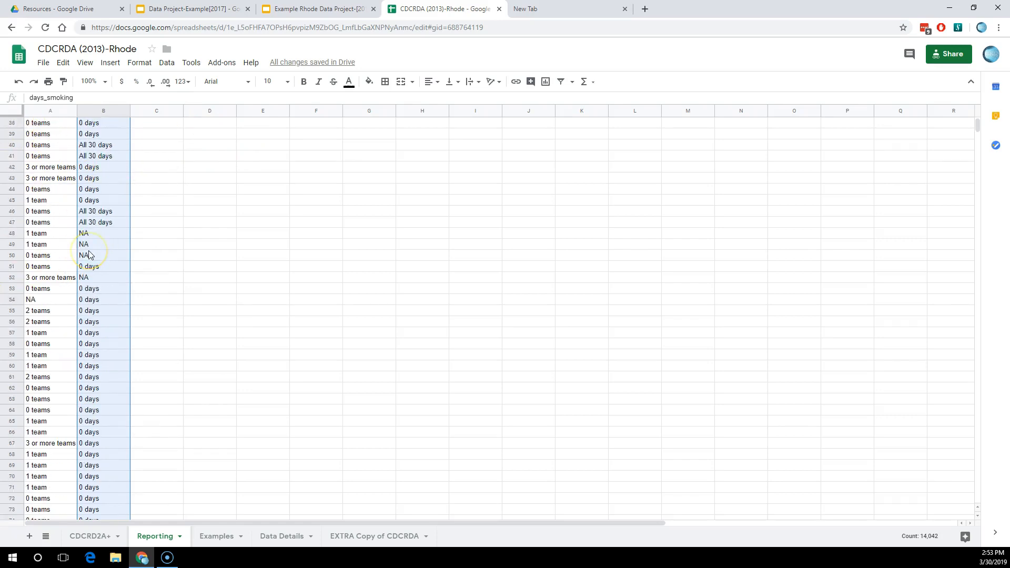
scroll(89, 255, "up", 7)
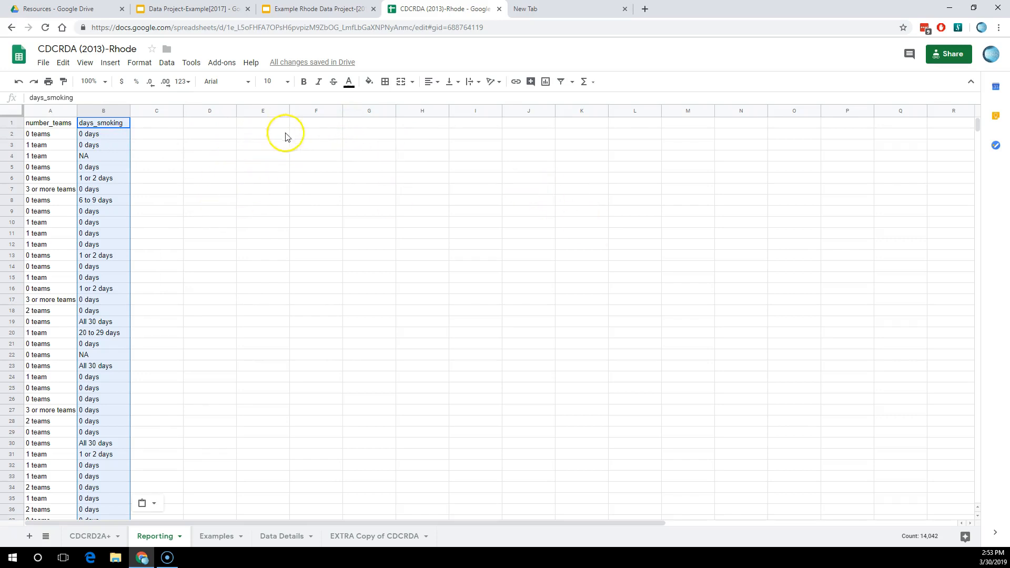
left_click(254, 142)
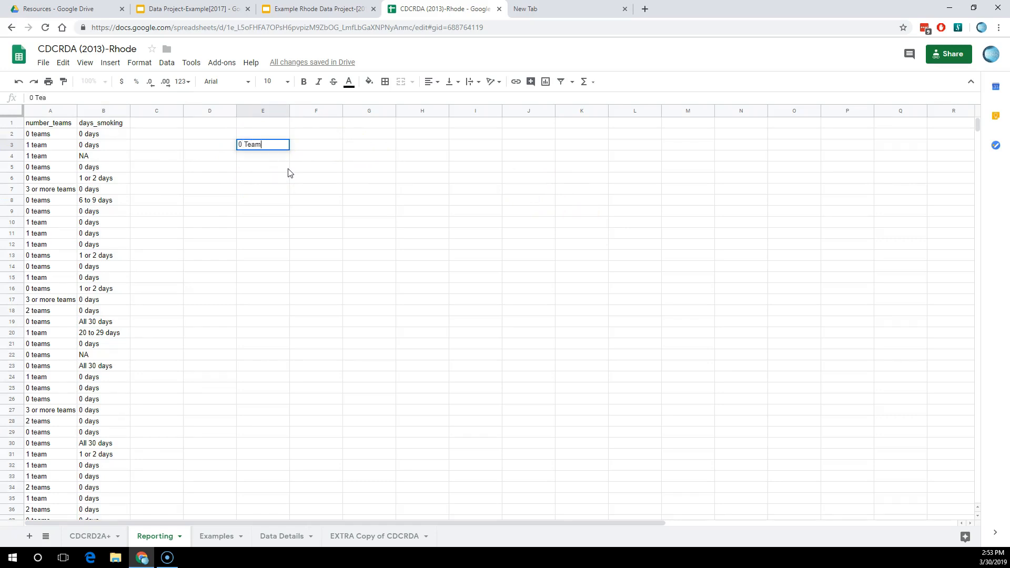
key("Return")
type("1 Team")
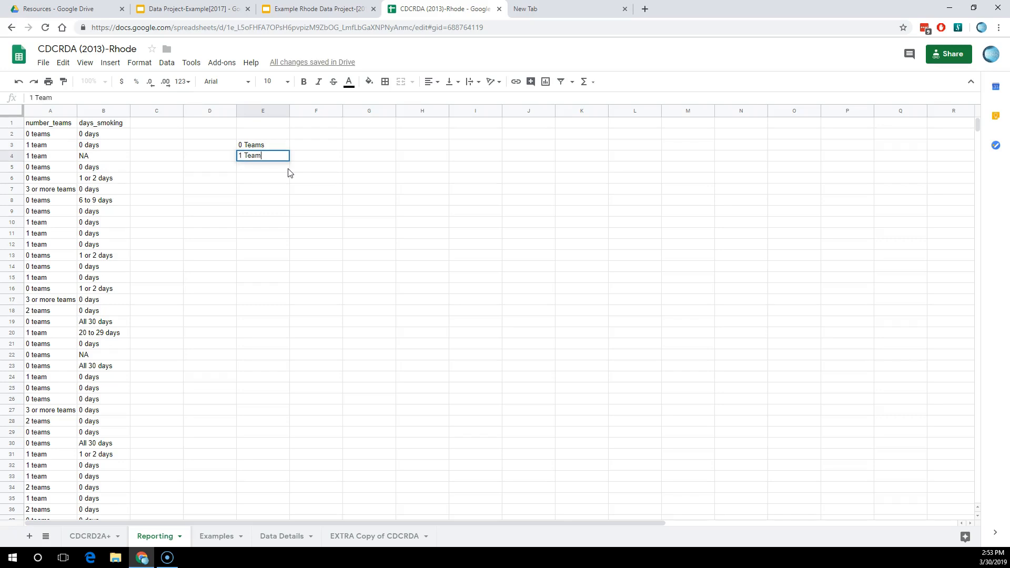
key("Return")
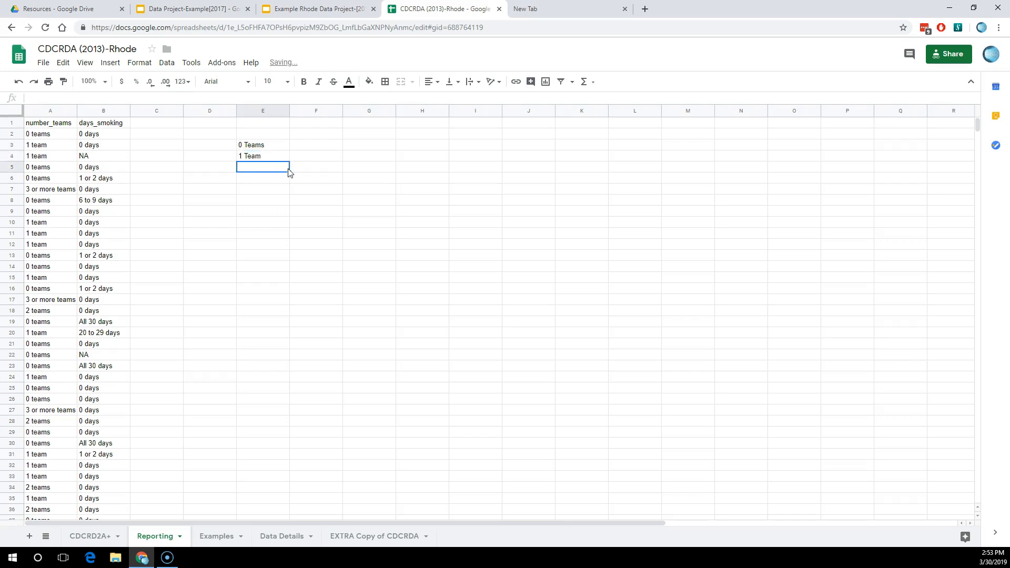
type("2 Tesm")
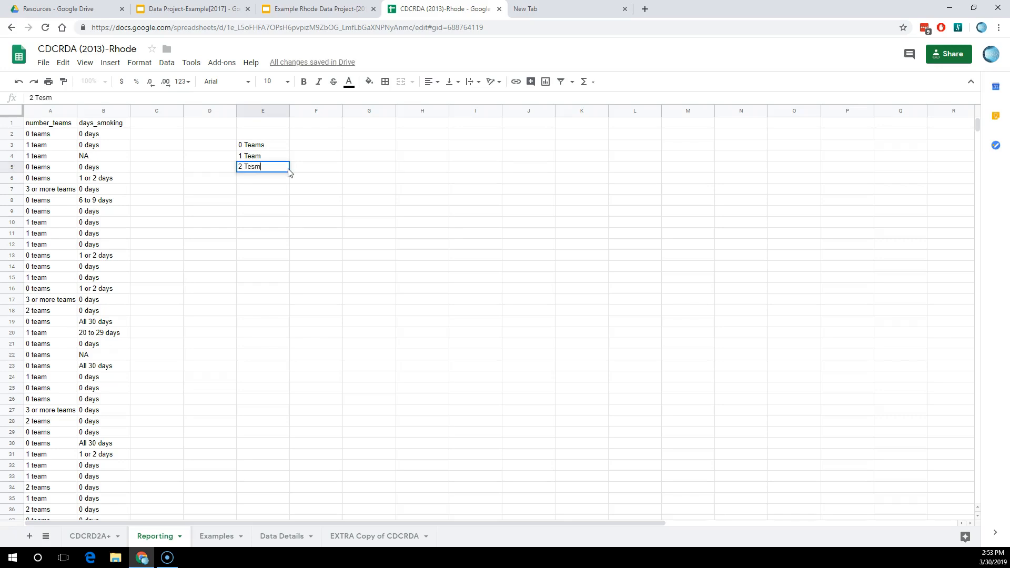
key("Up")
key("Down")
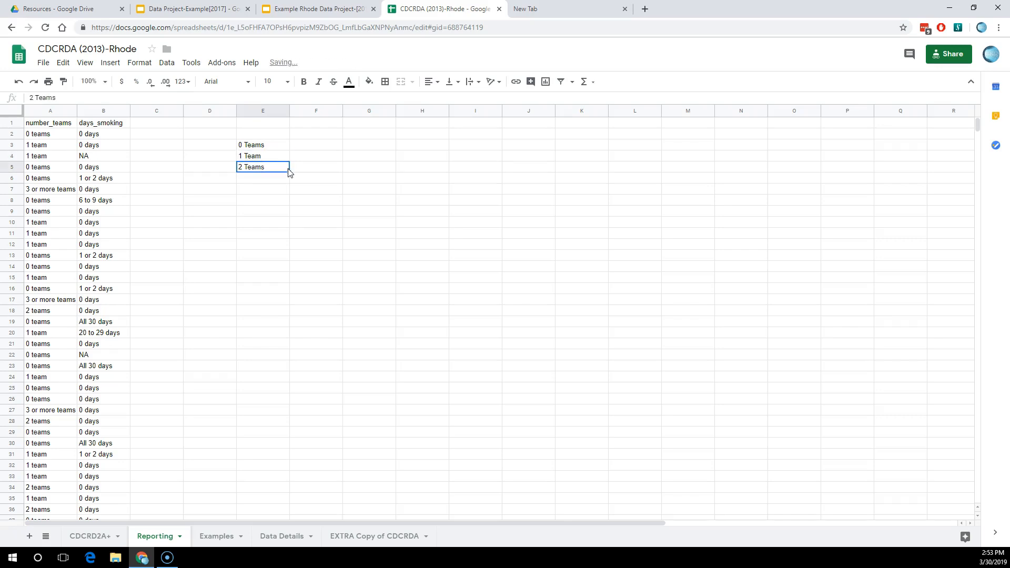
key("Return")
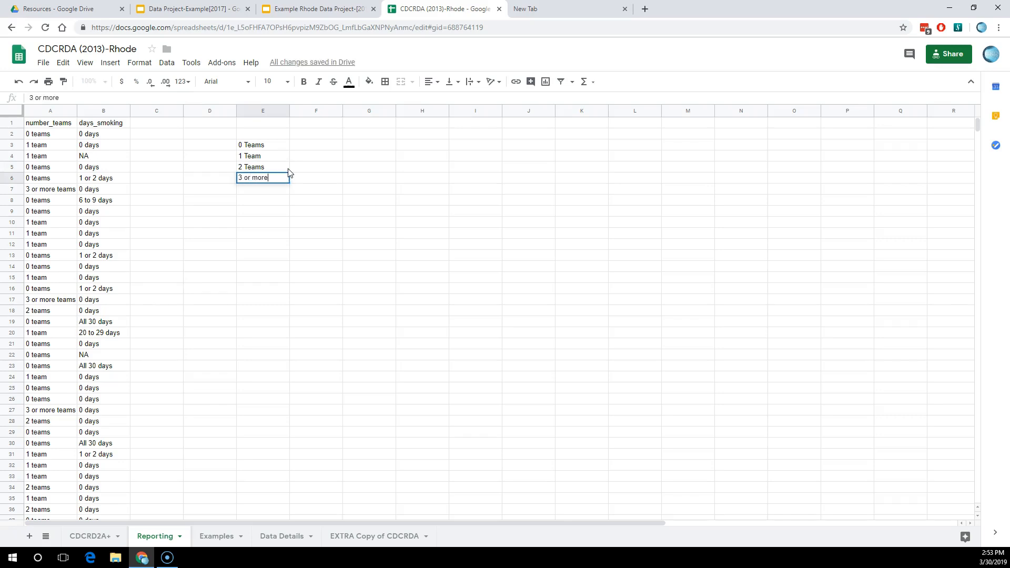
key("Up")
Step: Enter the column headings NA, 0 days and 1 or 2 days in cells F2 to H2
key("Up")
key("Up")
key("Up")
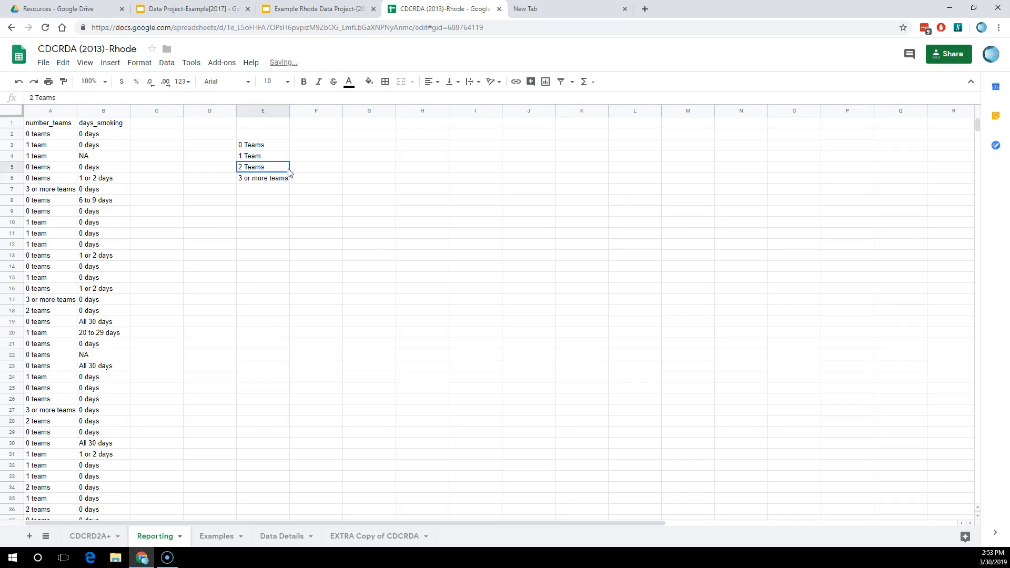
key("Right")
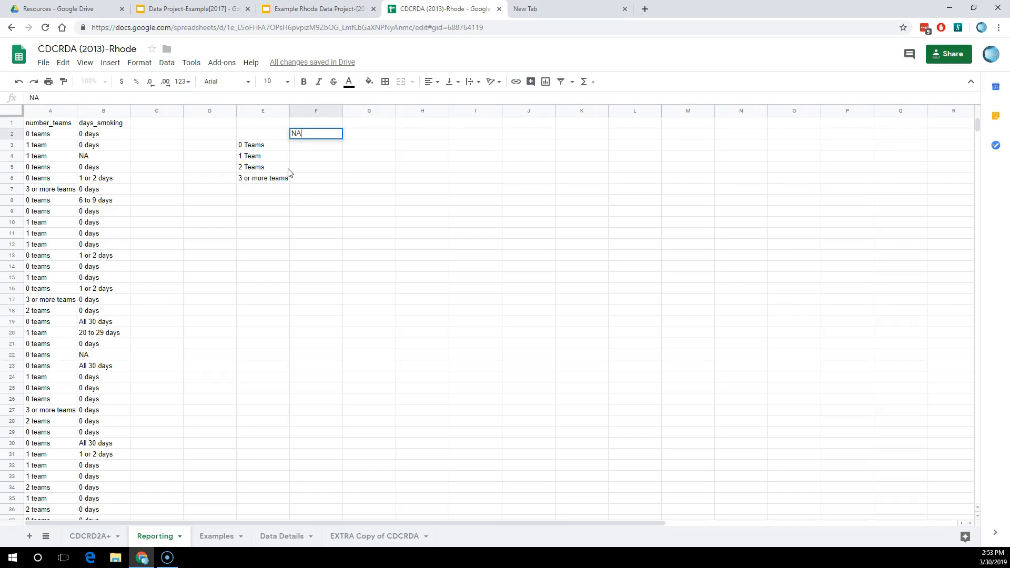
key("Tab")
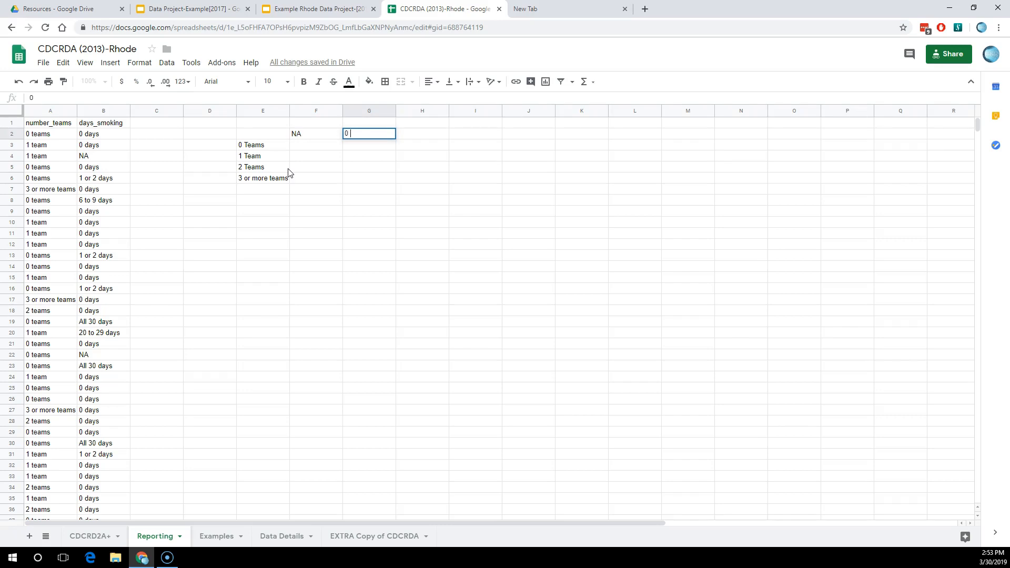
type("0 days")
key("Tab")
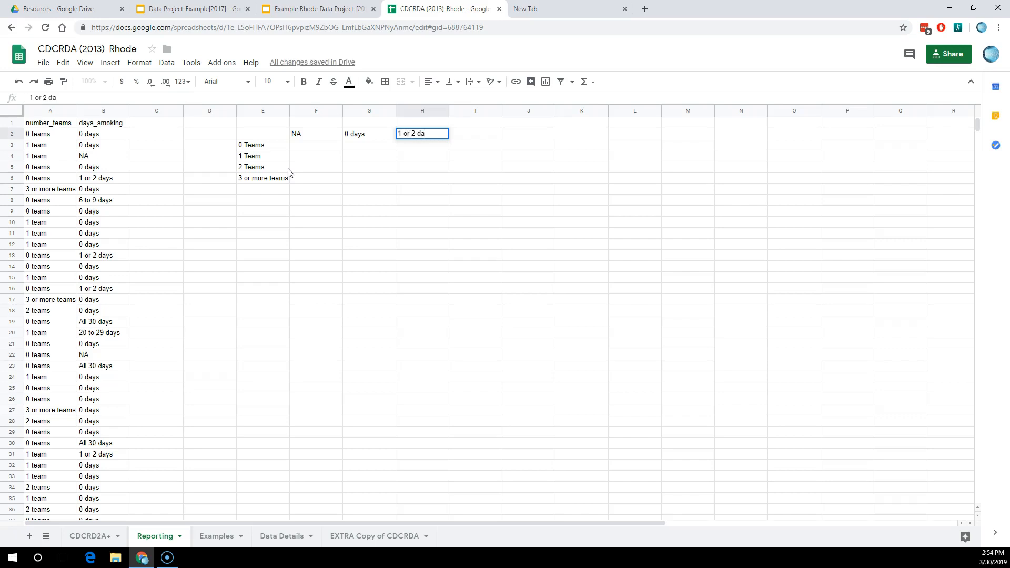
key("Tab")
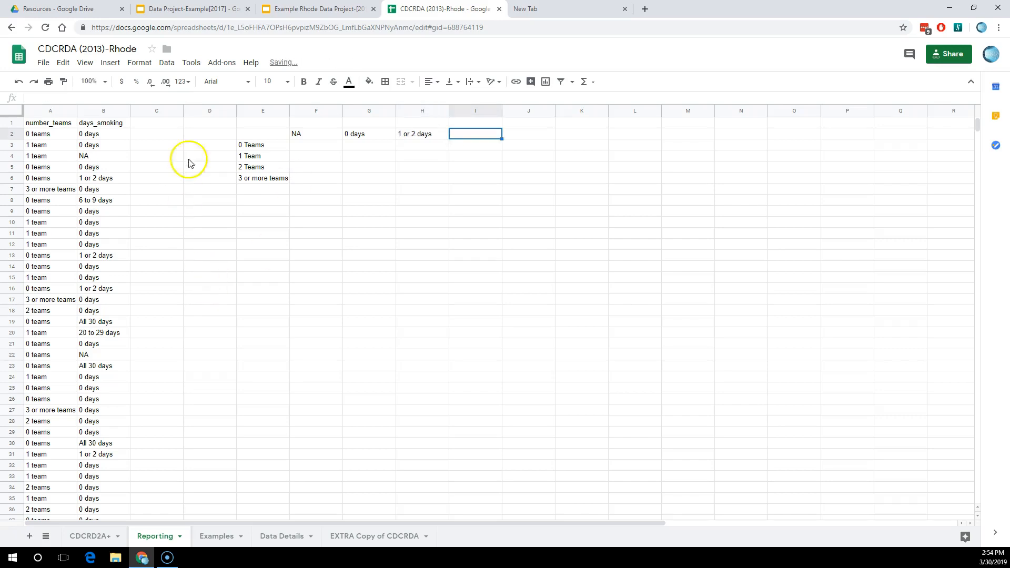
Step: Copy a 3 to 5 days entry from the days_smoking column into cell I2 as the next column heading
scroll(115, 264, "down", 7)
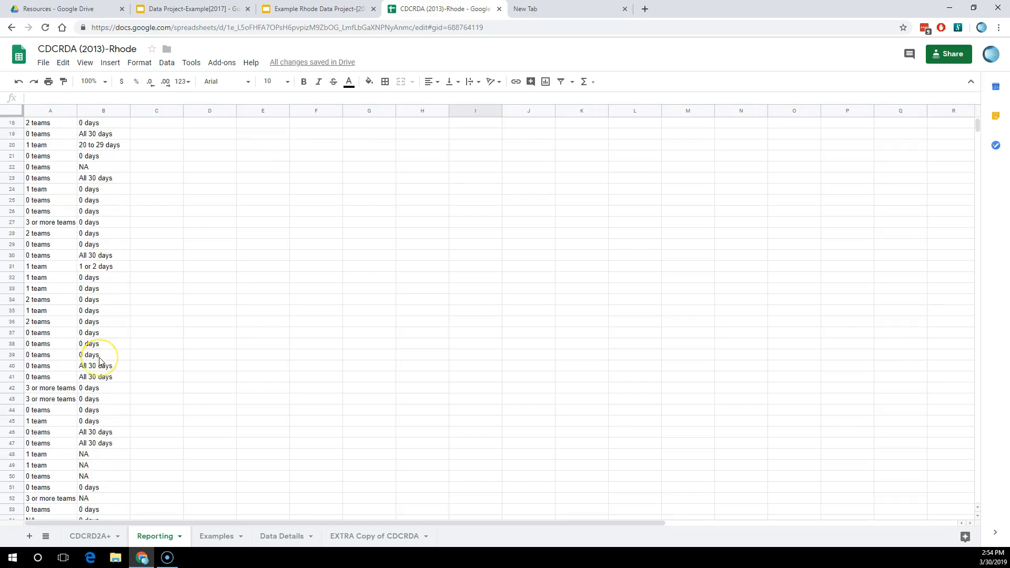
scroll(101, 361, "down", 9)
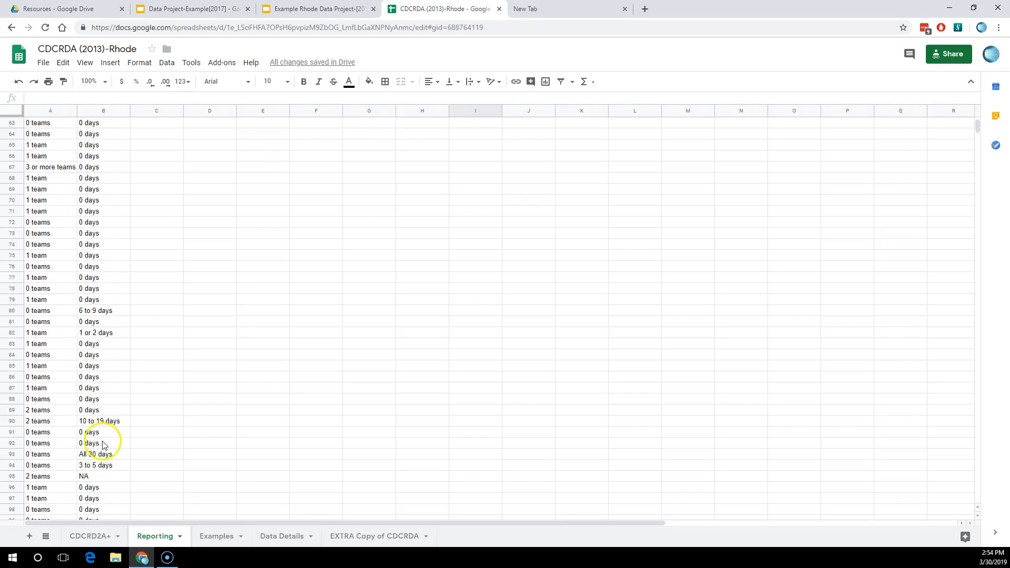
scroll(106, 396, "up", 12)
scroll(107, 397, "up", 7)
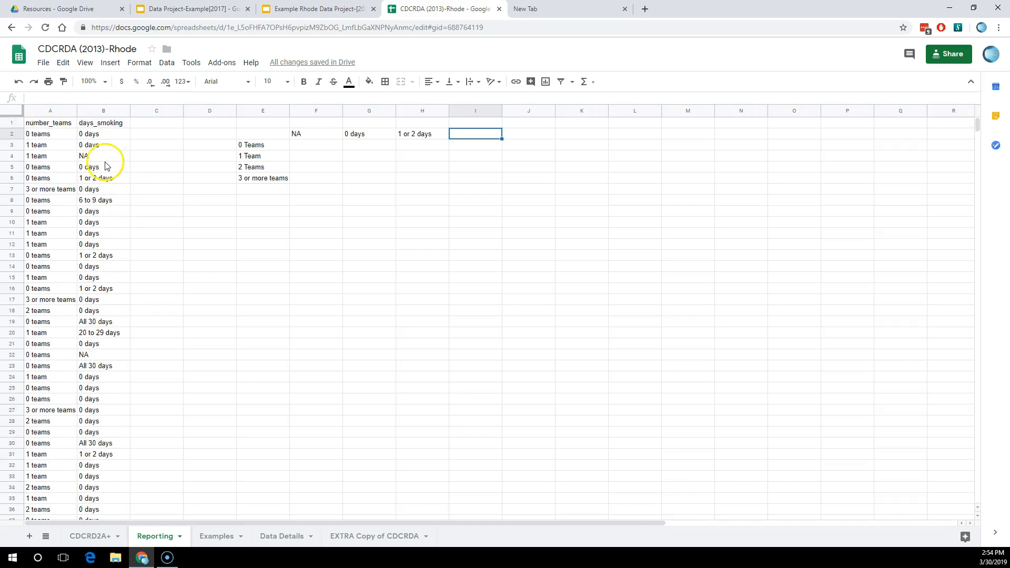
scroll(103, 164, "down", 20)
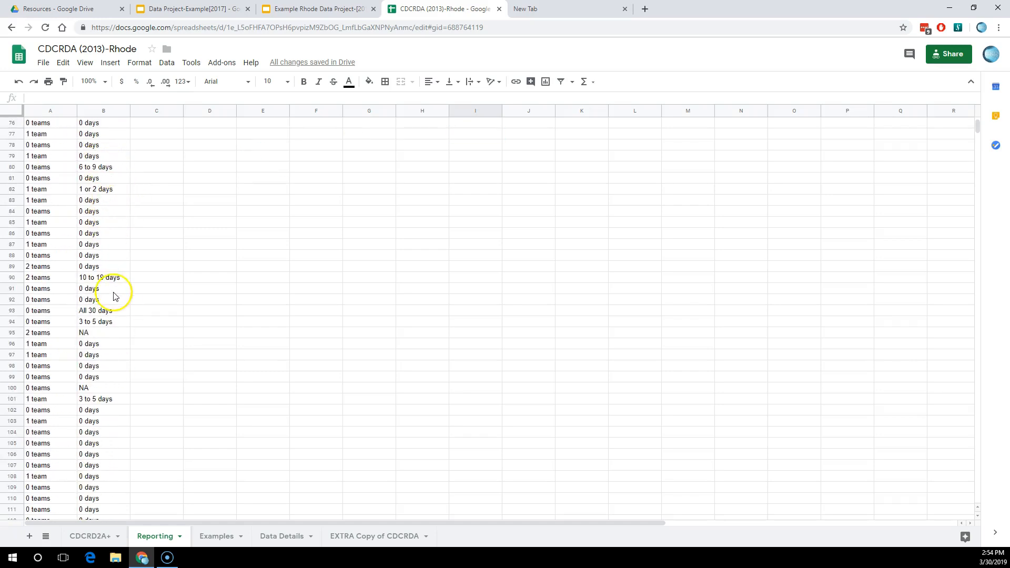
scroll(107, 321, "down", 6)
scroll(110, 294, "up", 4)
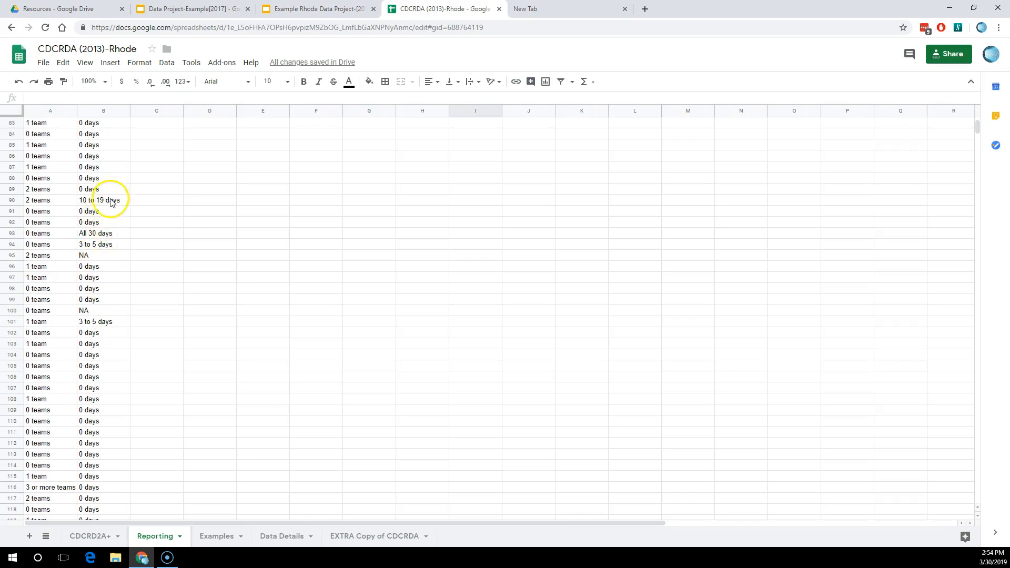
left_click(103, 268)
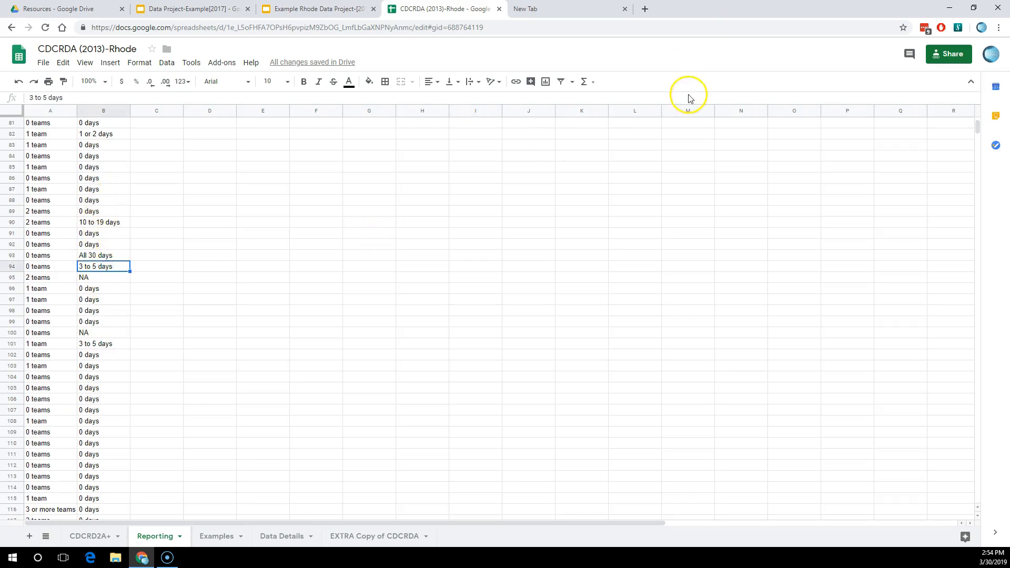
right_click(102, 266)
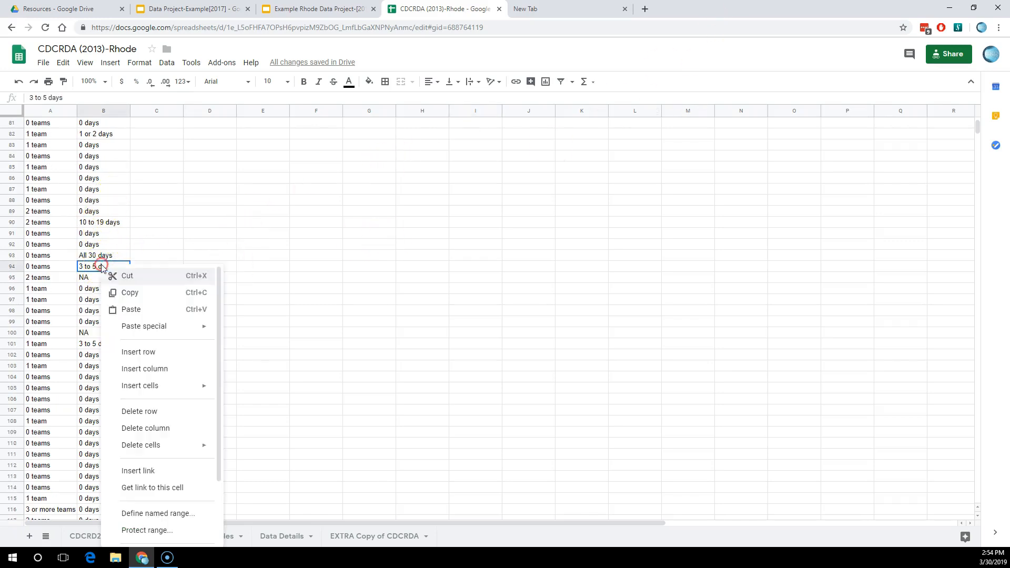
left_click(125, 295)
scroll(414, 197, "up", 6)
scroll(416, 197, "up", 12)
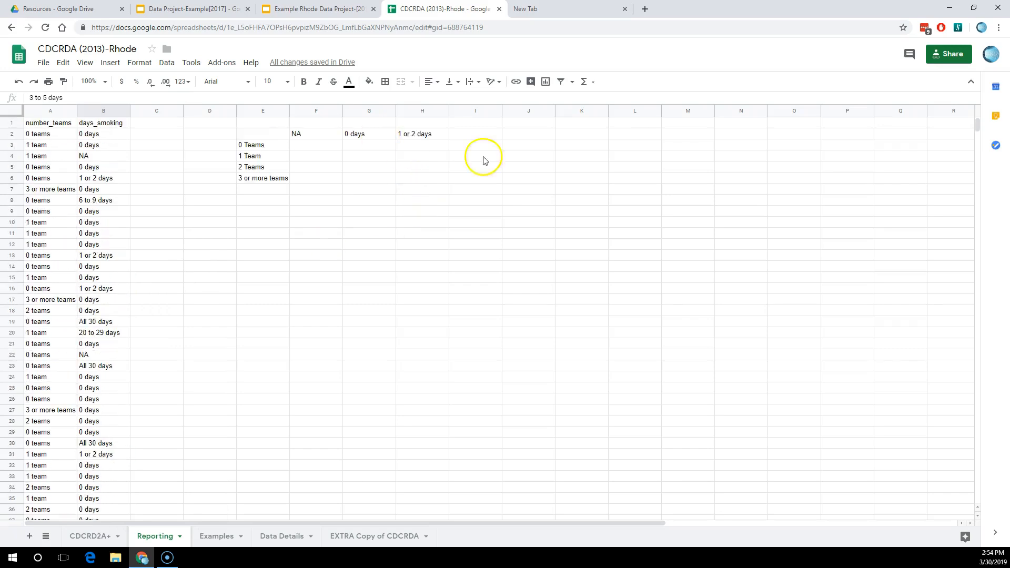
left_click(472, 137)
right_click(472, 138)
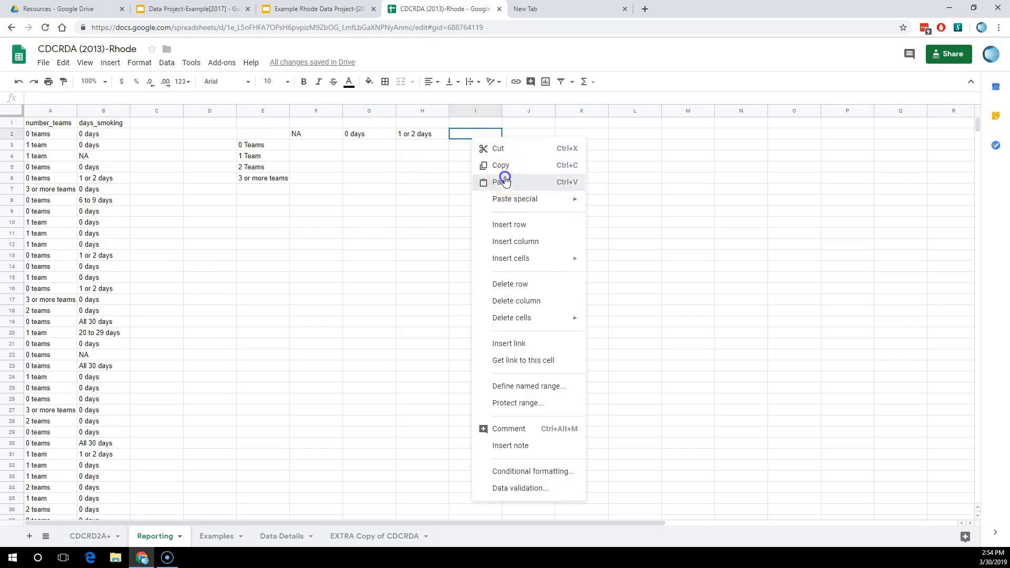
left_click(503, 117)
Step: Copy a 6 to 9 days entry from the days_smoking column into cell J2 as a column heading
scroll(102, 278, "down", 10)
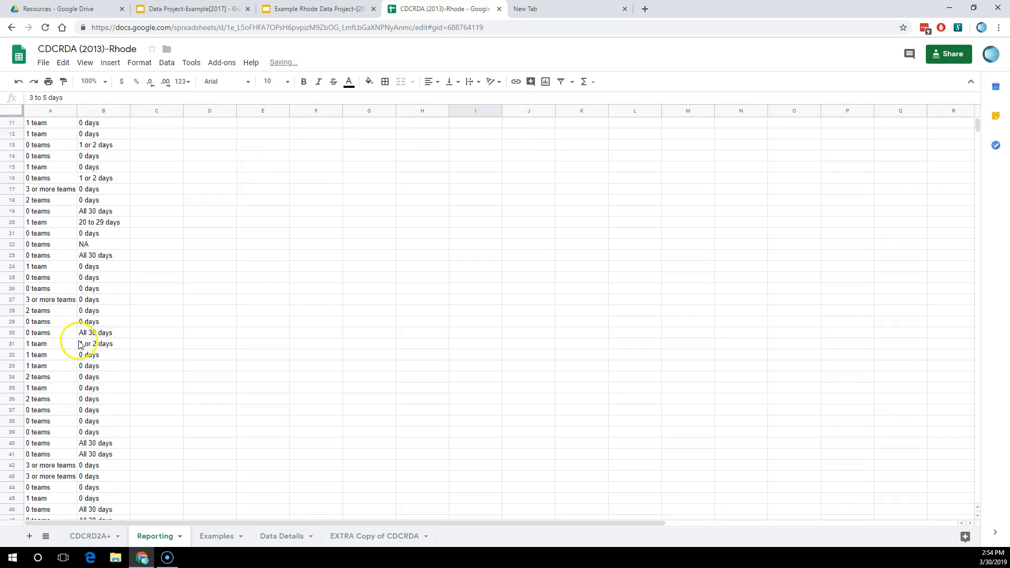
scroll(80, 345, "down", 15)
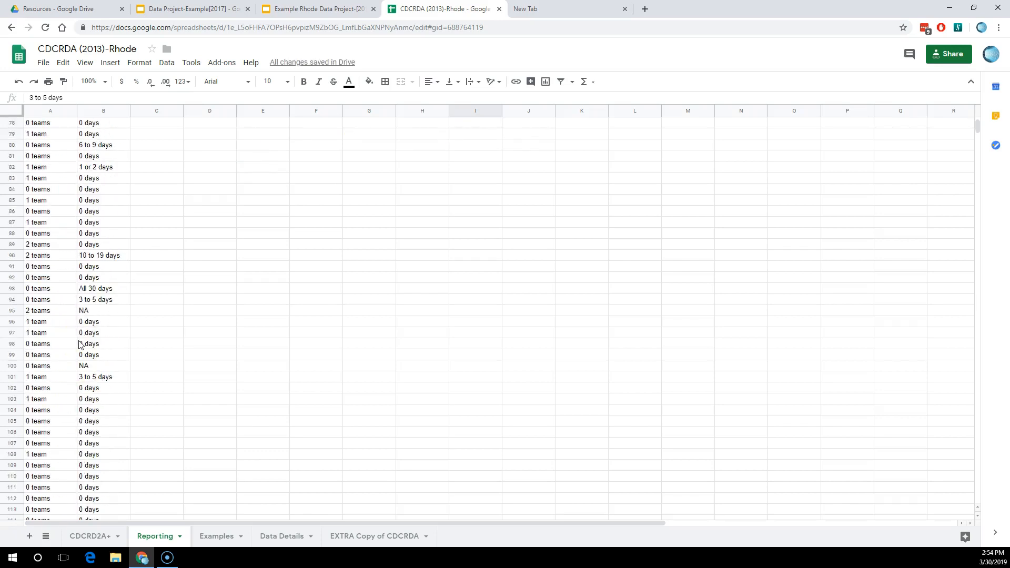
scroll(80, 344, "down", 17)
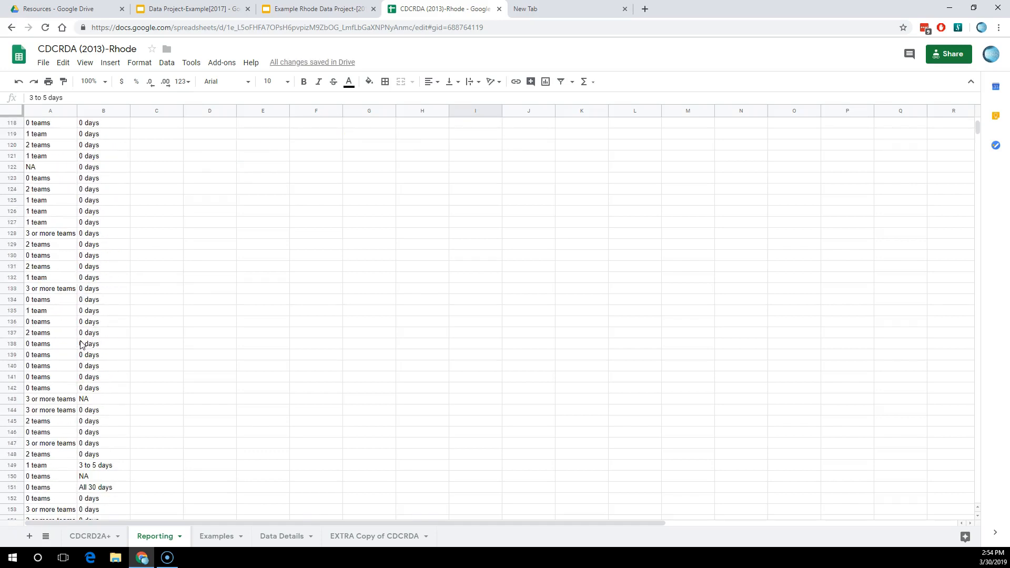
scroll(80, 345, "down", 19)
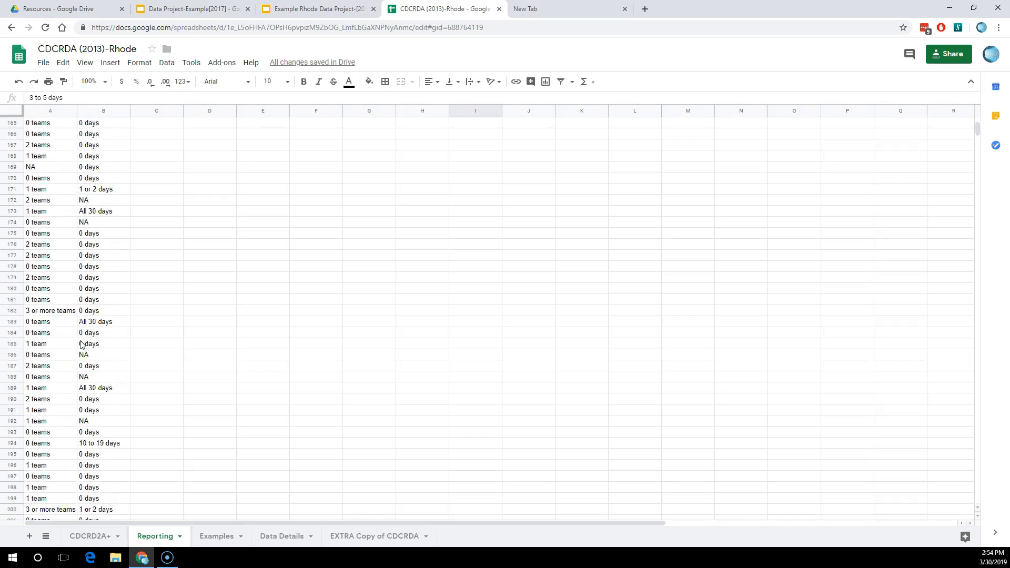
scroll(80, 345, "down", 13)
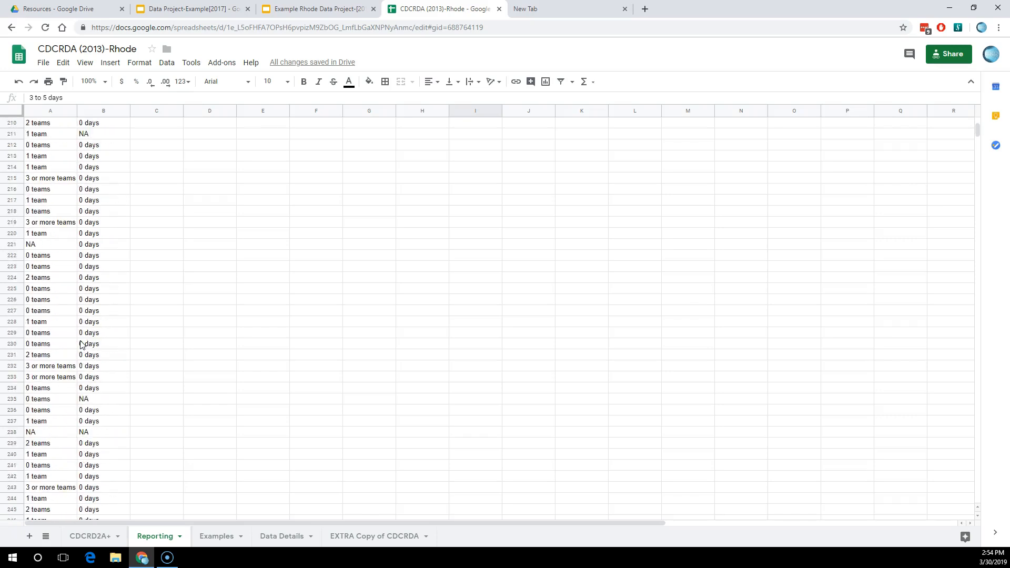
scroll(80, 344, "down", 20)
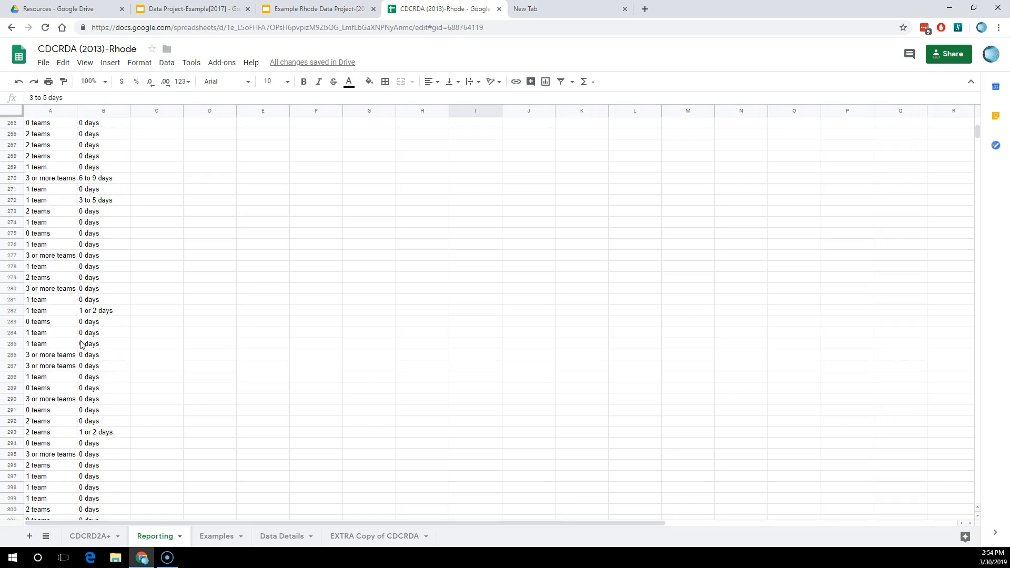
scroll(80, 344, "down", 20)
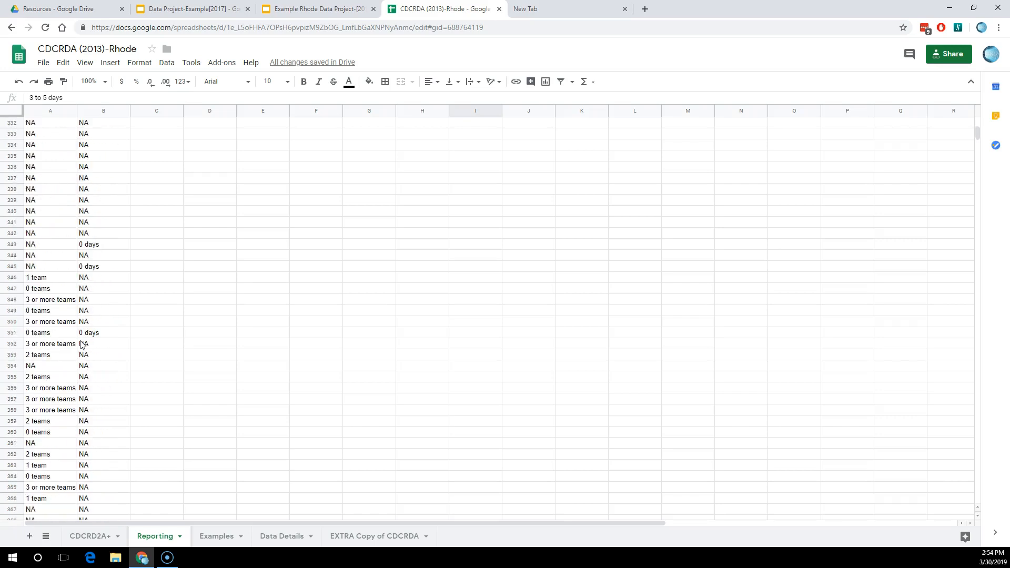
scroll(80, 345, "down", 12)
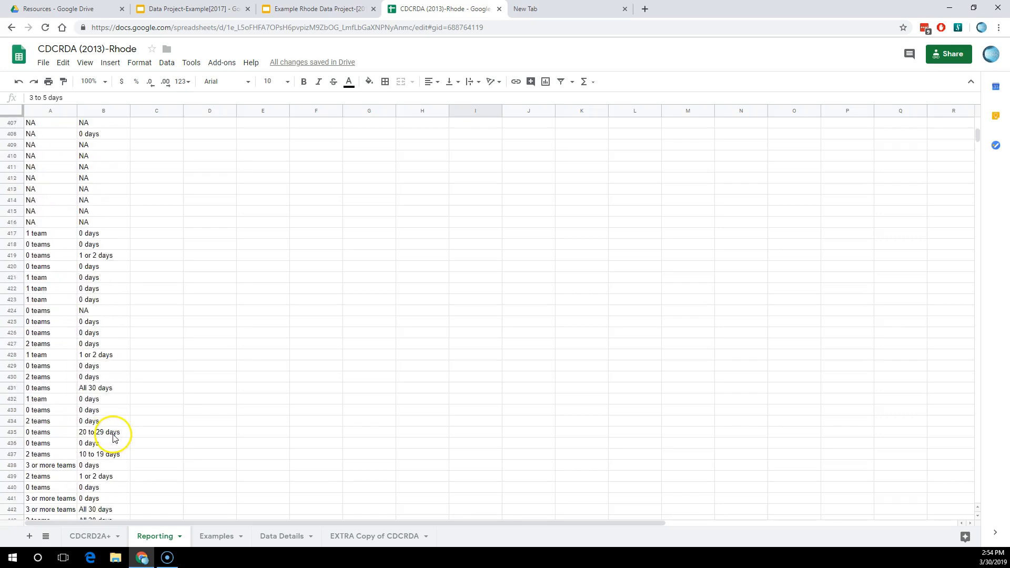
scroll(107, 293, "down", 4)
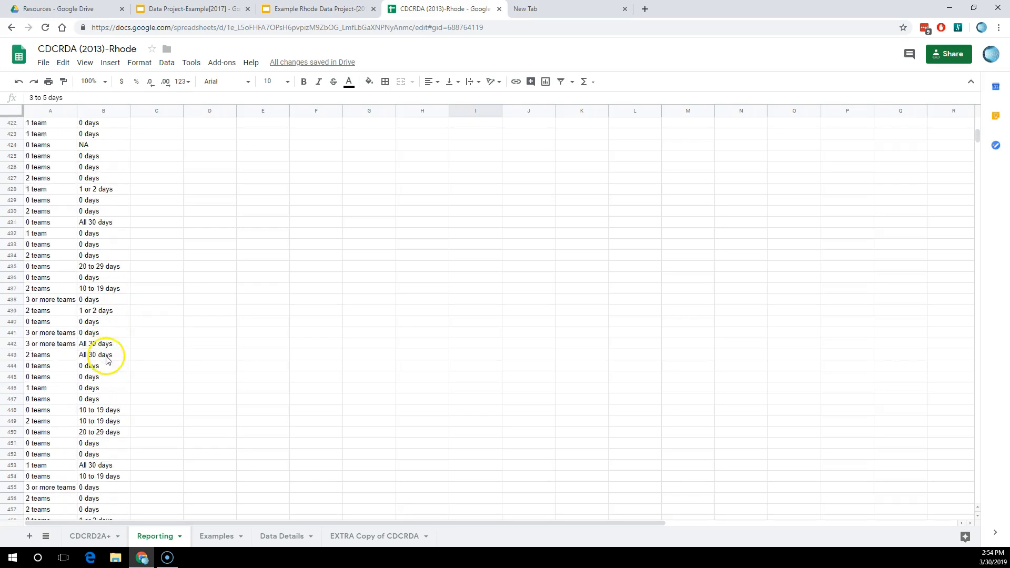
scroll(108, 376, "down", 12)
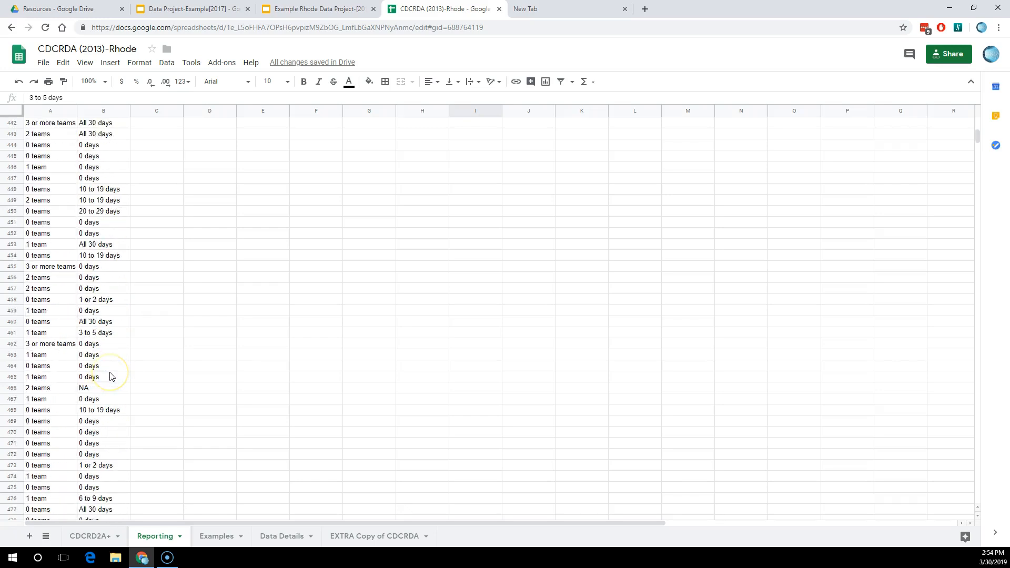
scroll(111, 376, "down", 7)
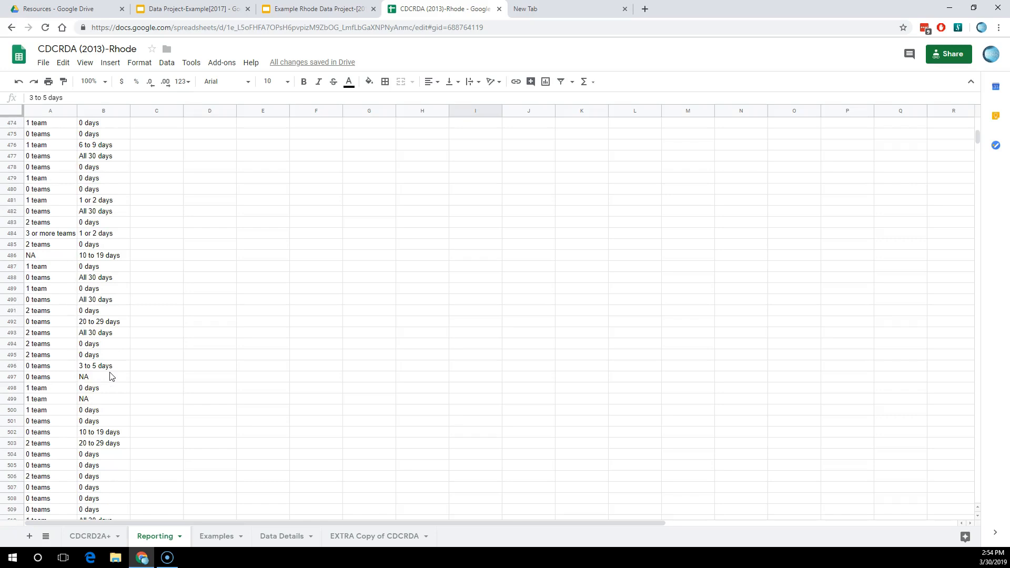
scroll(111, 375, "down", 5)
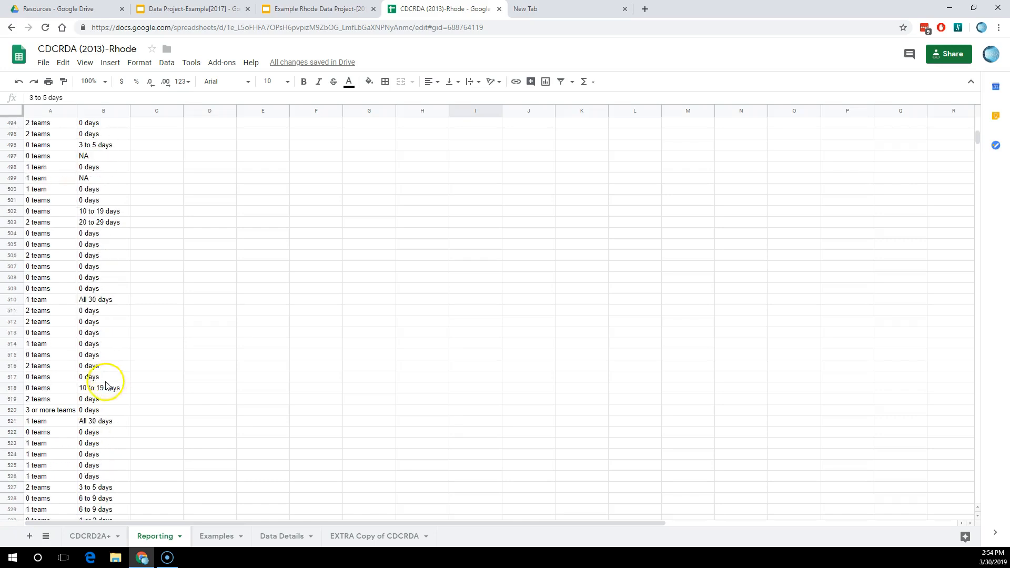
right_click(98, 498)
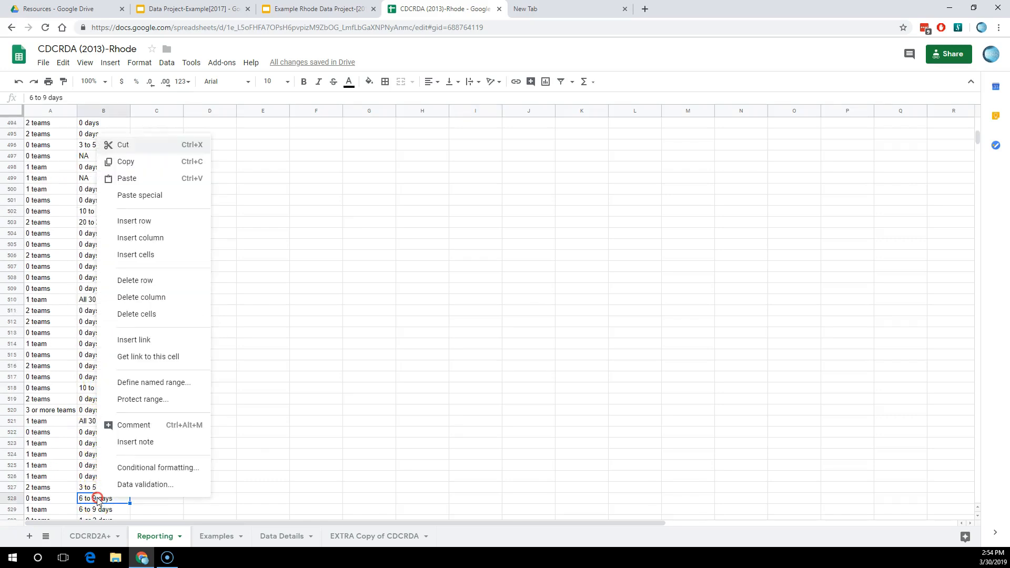
left_click(148, 168)
scroll(386, 250, "up", 20)
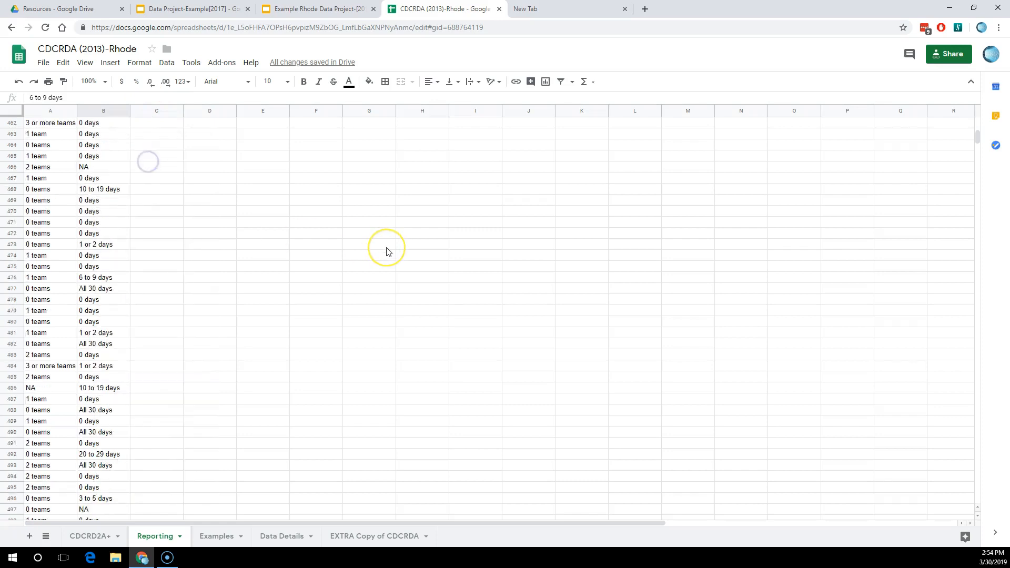
scroll(386, 251, "up", 20)
right_click(402, 264)
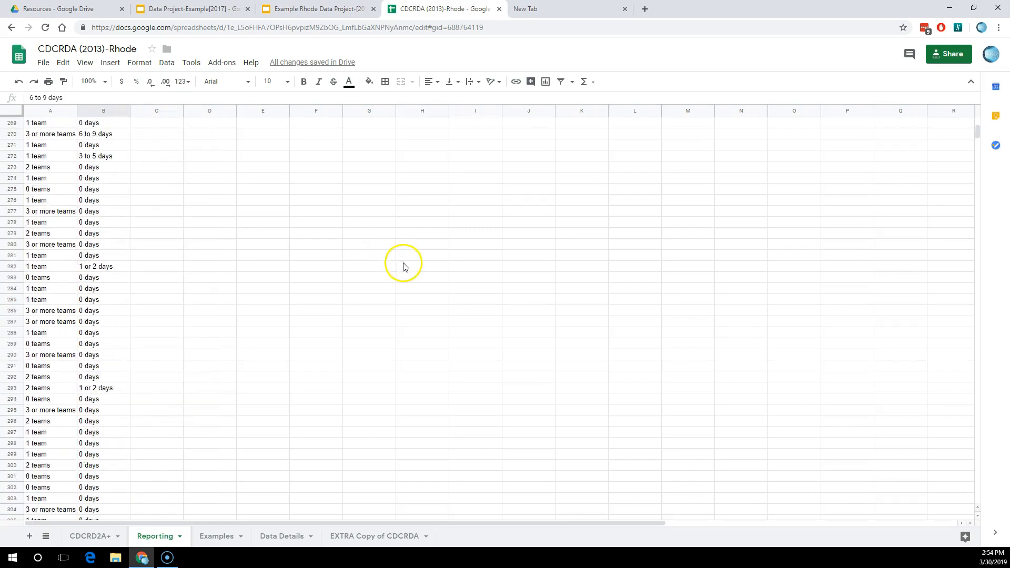
scroll(404, 266, "up", 20)
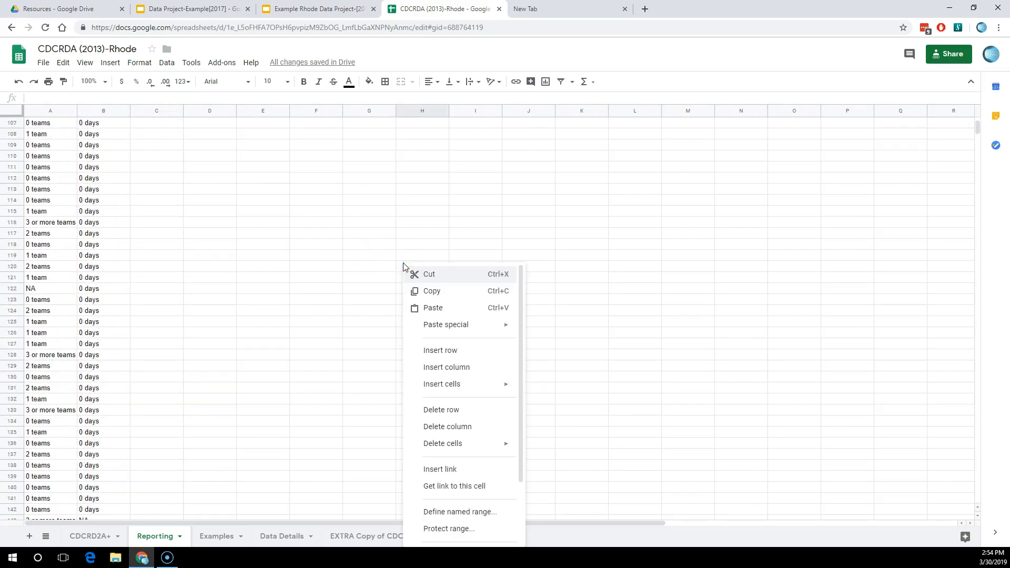
scroll(404, 266, "up", 1)
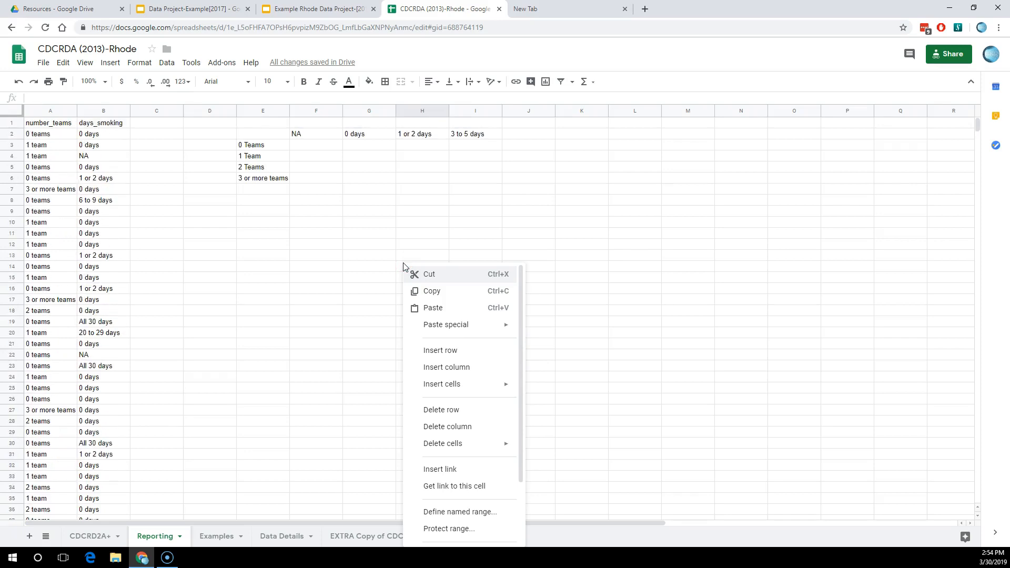
right_click(520, 132)
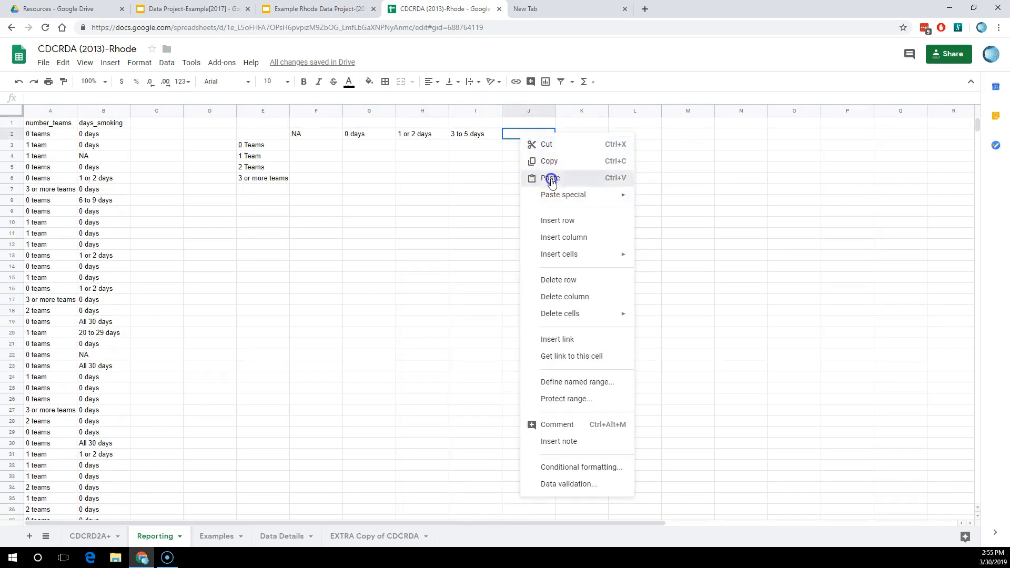
left_click(547, 178)
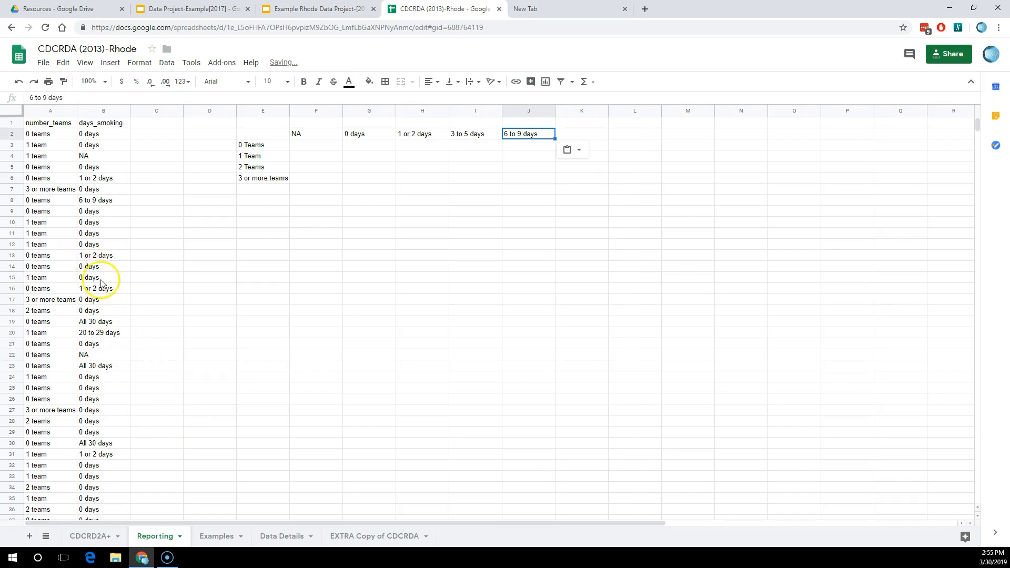
Step: Copy a 10 to 19 days entry from the days_smoking column into cell K2 as a column heading
scroll(92, 450, "down", 7)
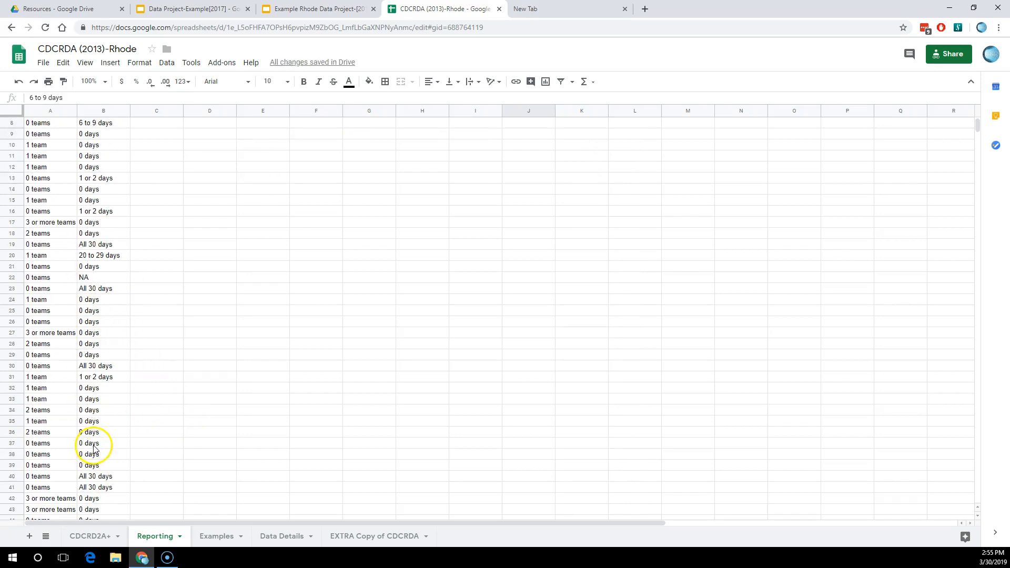
scroll(96, 477, "down", 20)
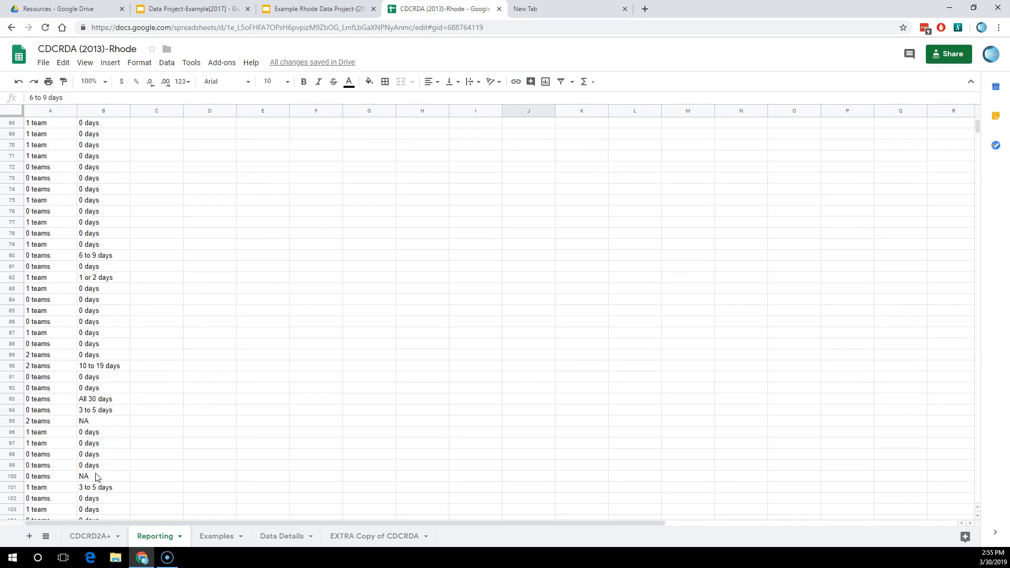
scroll(96, 476, "down", 9)
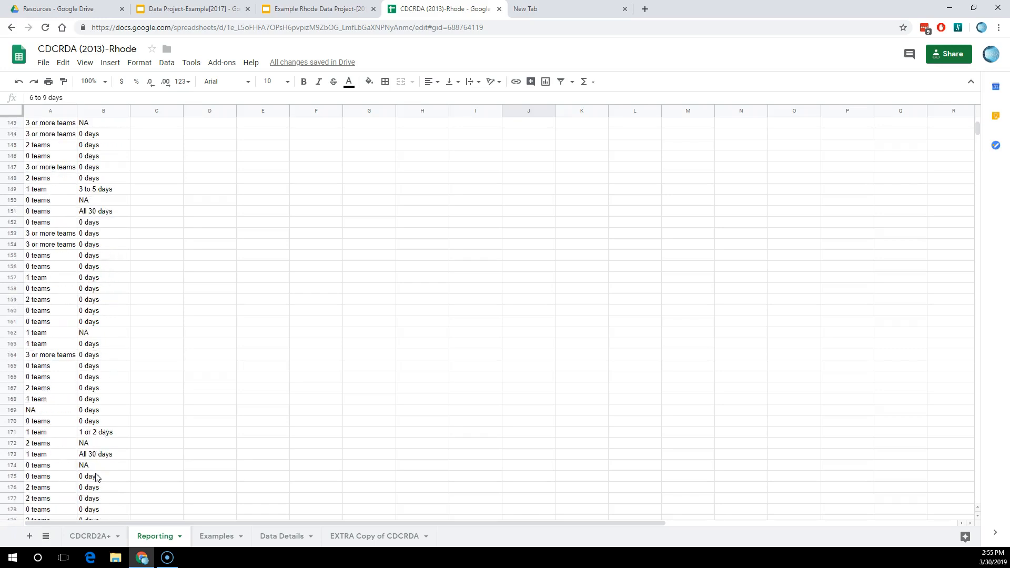
left_click(108, 421)
left_click(108, 410)
right_click(111, 410)
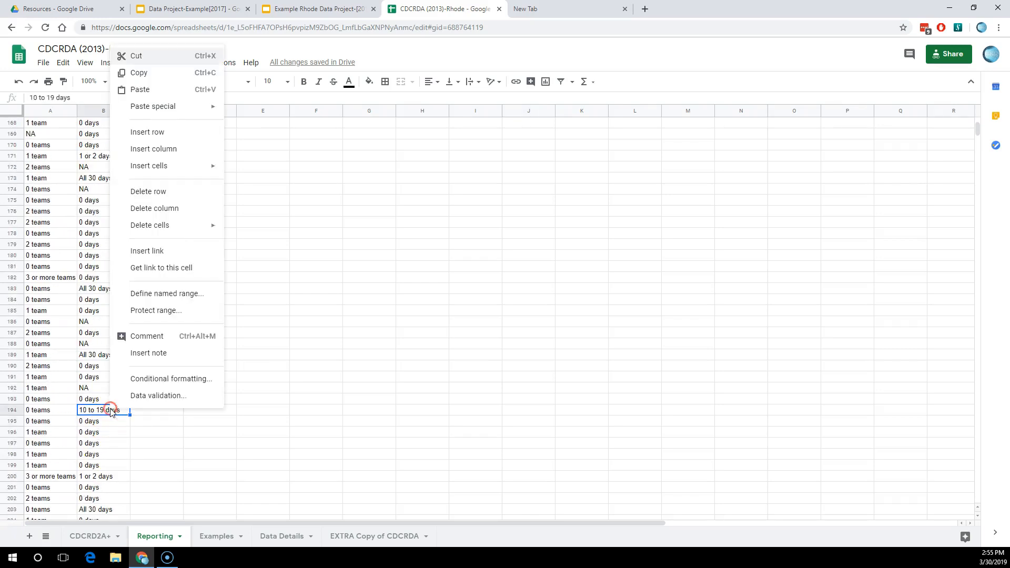
left_click(158, 73)
scroll(613, 254, "up", 20)
scroll(614, 255, "up", 12)
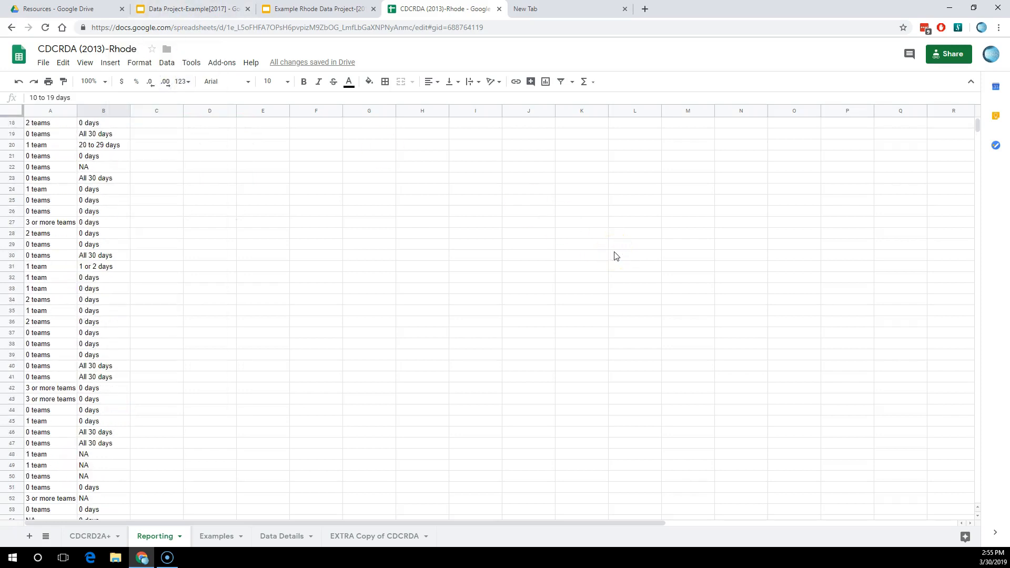
left_click(590, 137)
right_click(587, 135)
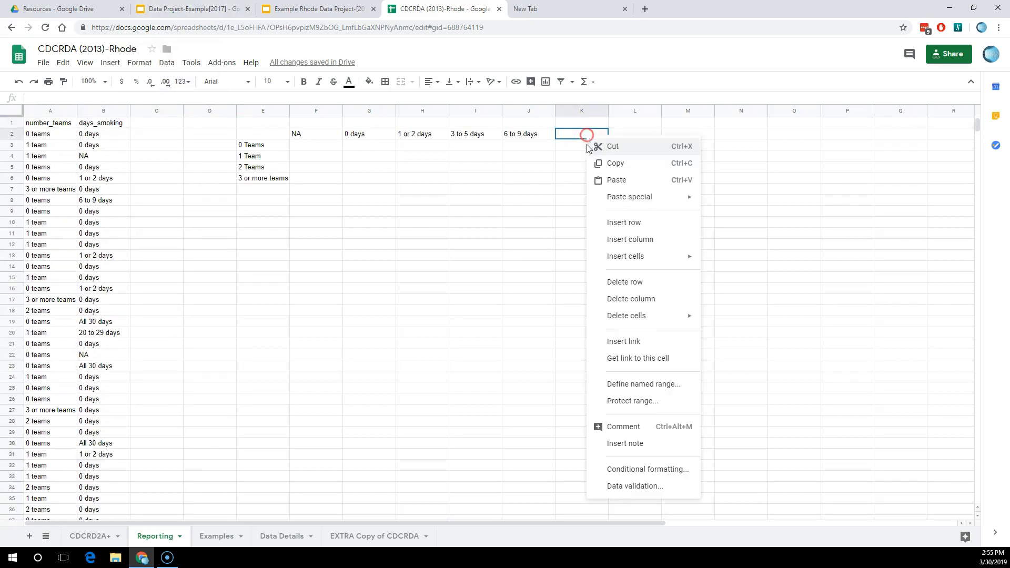
left_click(614, 180)
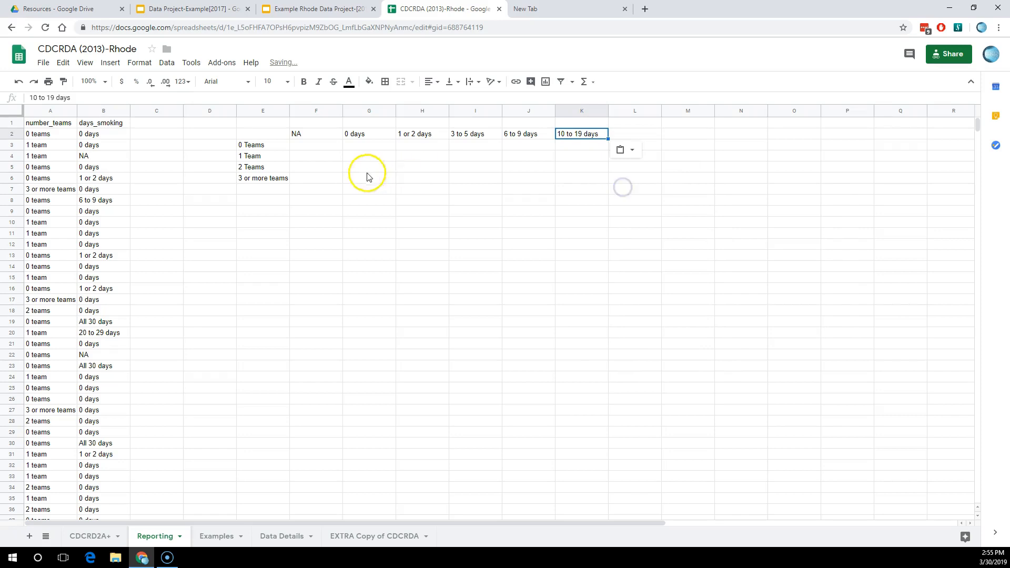
Step: Copy a 20 to 29 days entry from the days_smoking column into cell L2 as a column heading
left_click(97, 333)
right_click(97, 333)
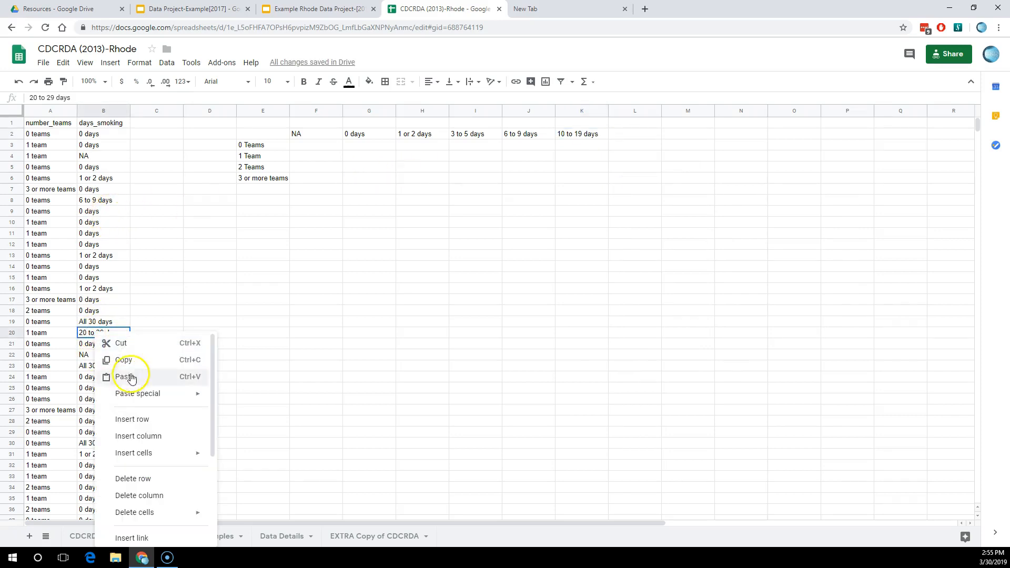
left_click(127, 360)
right_click(632, 135)
left_click(653, 181)
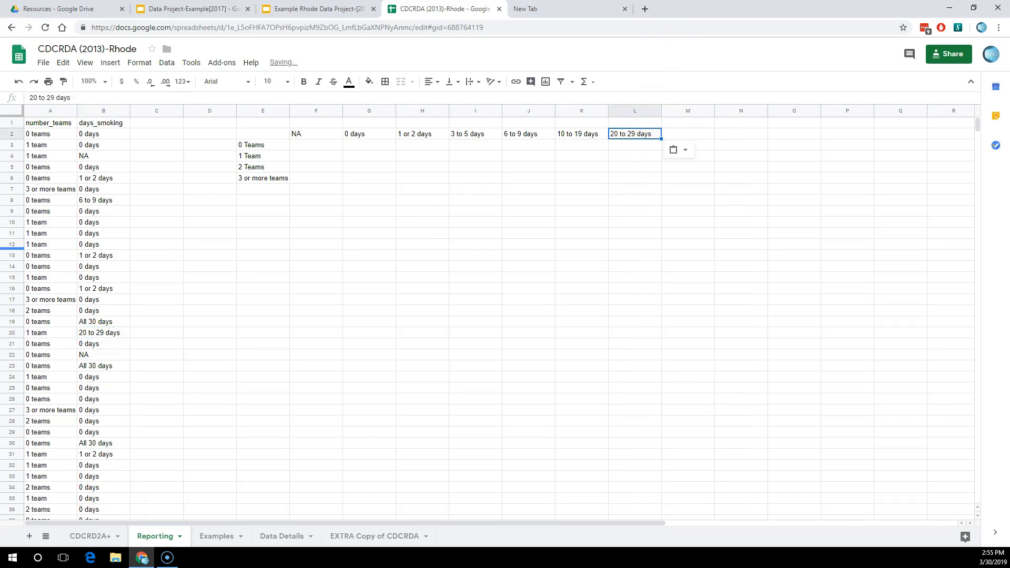
Step: Copy an All 30 days entry from the days_smoking column into cell M2 as the last column heading
right_click(109, 369)
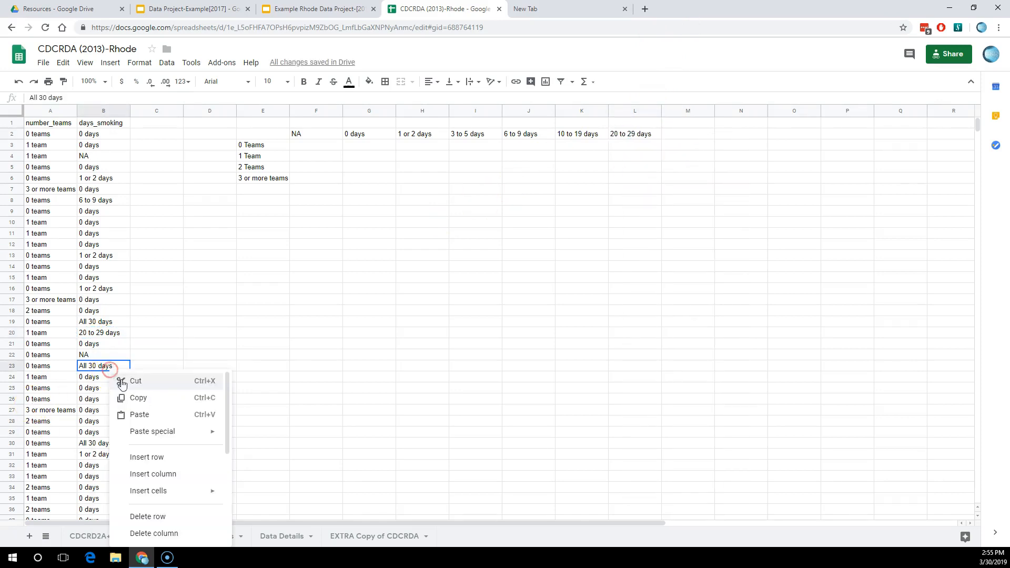
left_click(139, 404)
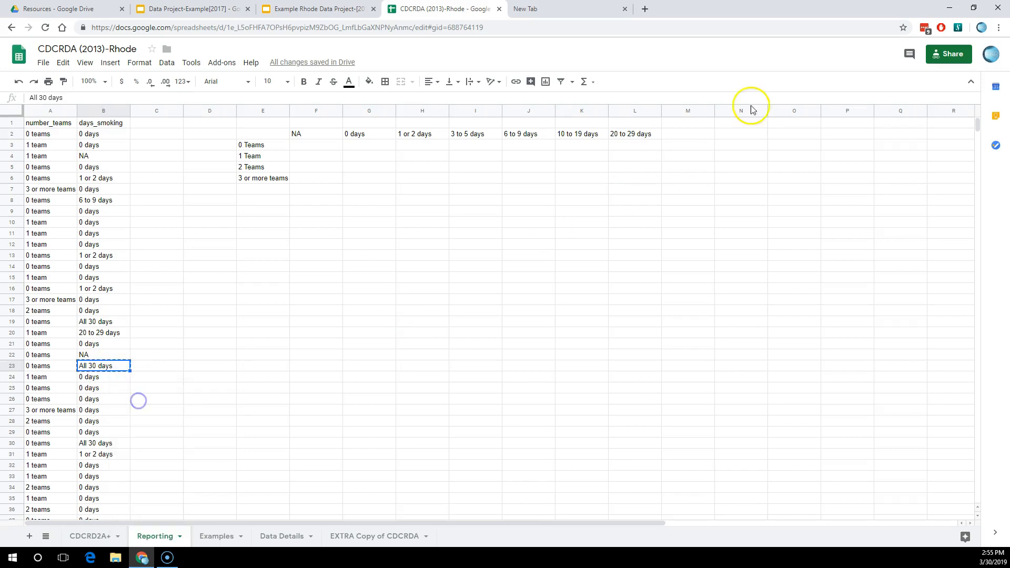
right_click(687, 133)
left_click(719, 176)
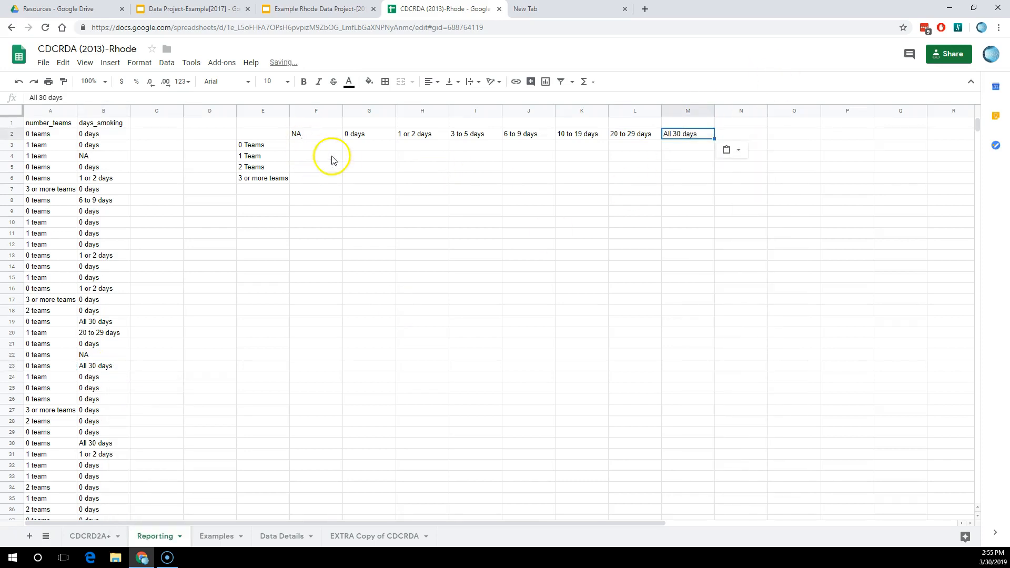
Step: Review the team categories in E3 to E6 and the smoking-day headings across row 2
left_click(301, 147)
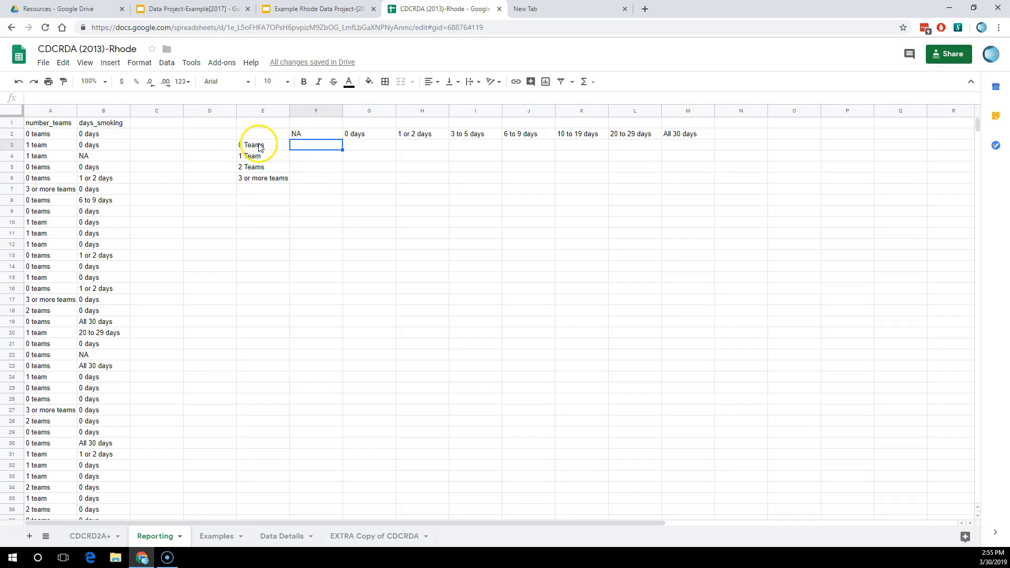
left_click_drag(258, 146, 256, 178)
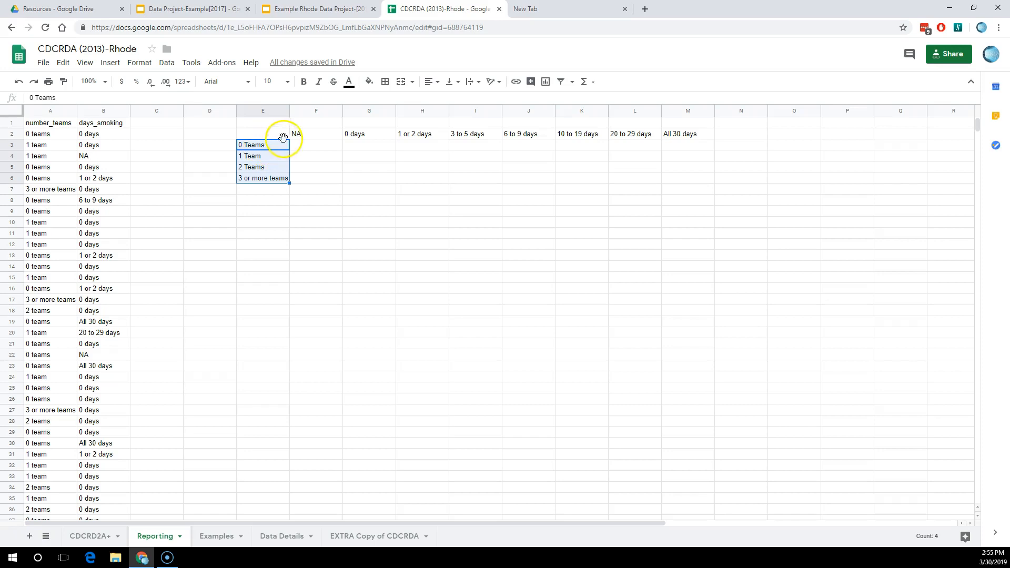
left_click(325, 135)
left_click(427, 136)
left_click(476, 135)
left_click(532, 136)
left_click(585, 135)
left_click(636, 136)
left_click(667, 135)
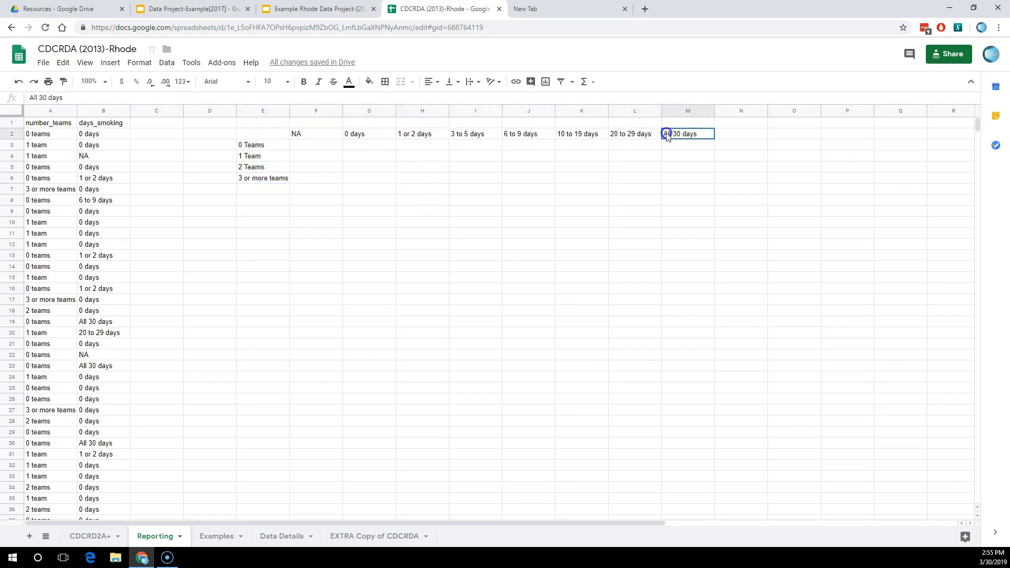
Step: Begin a COUNTIFS formula in cell F3 with the number_teams column A:A as the first criteria range
left_click(302, 154)
left_click(316, 147)
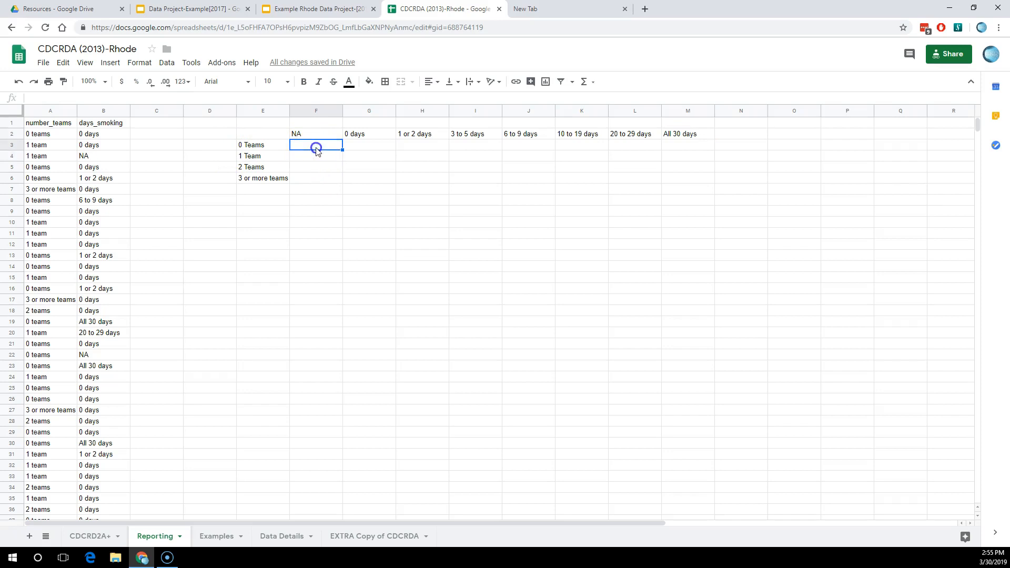
type("=")
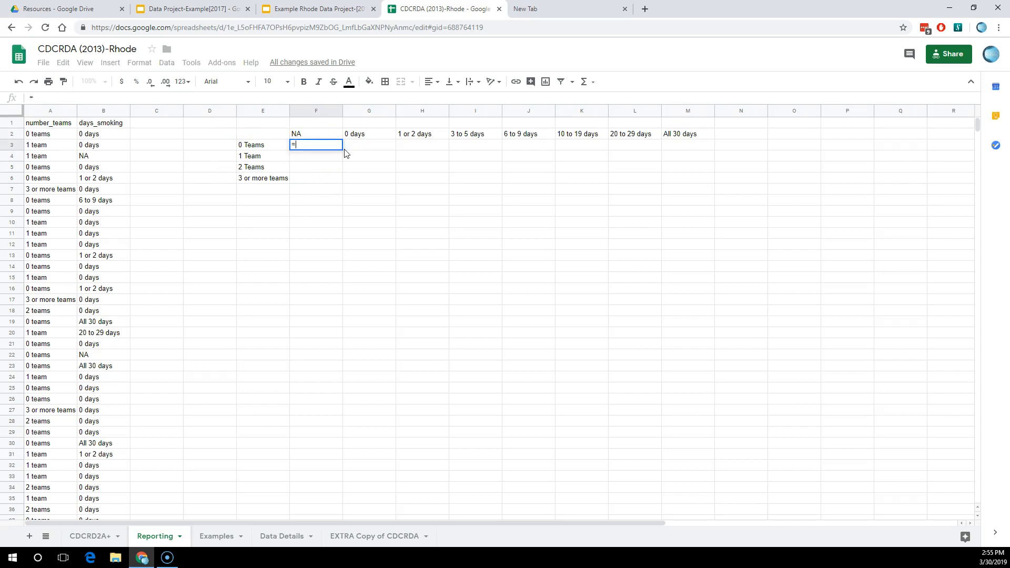
type("countifs")
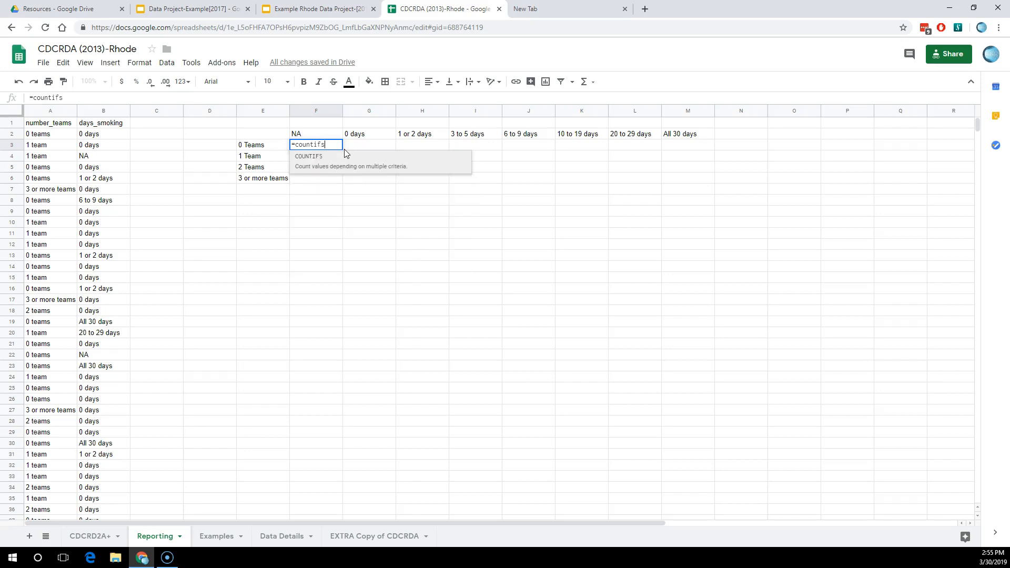
type("(")
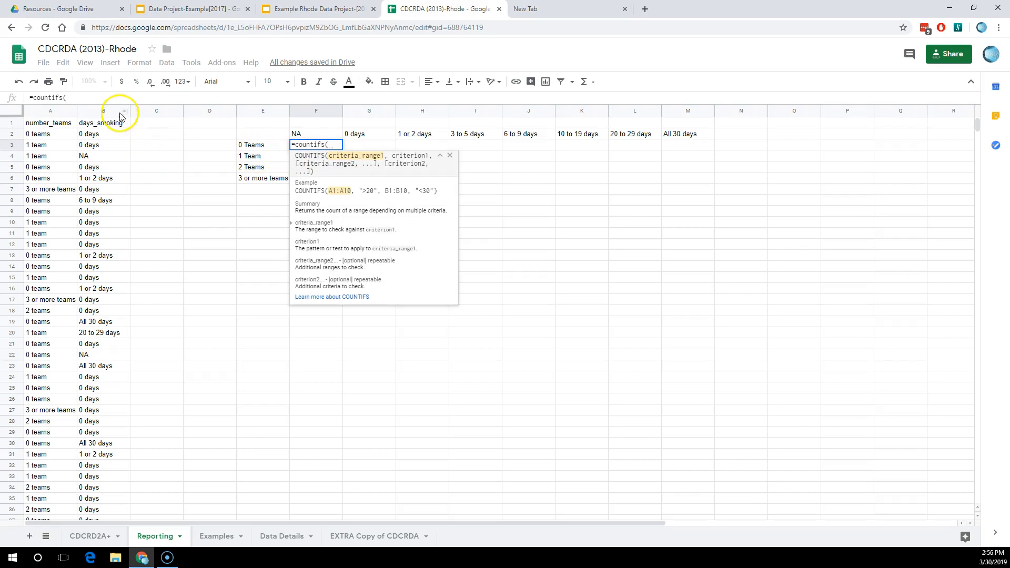
left_click(62, 112)
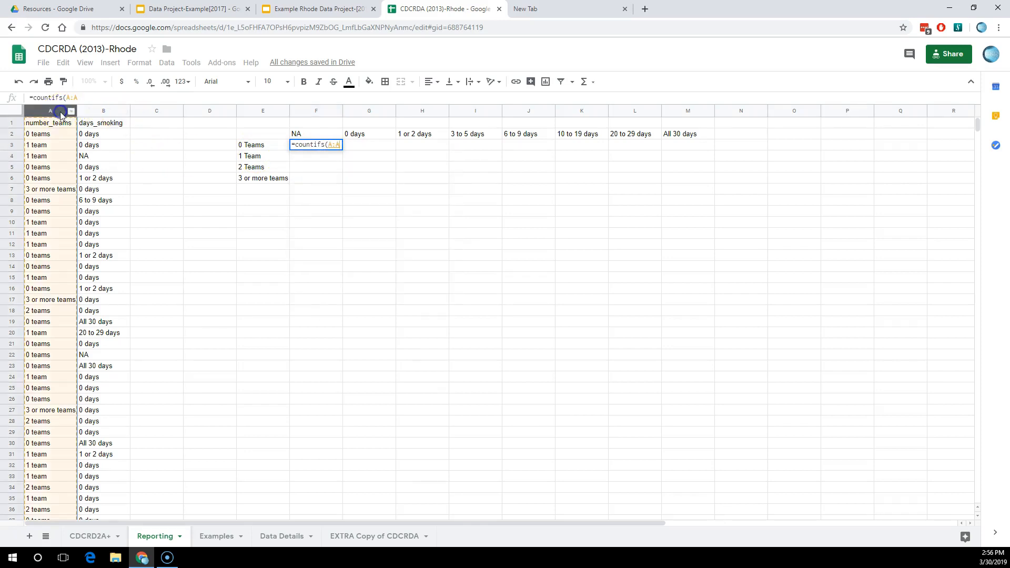
type(",")
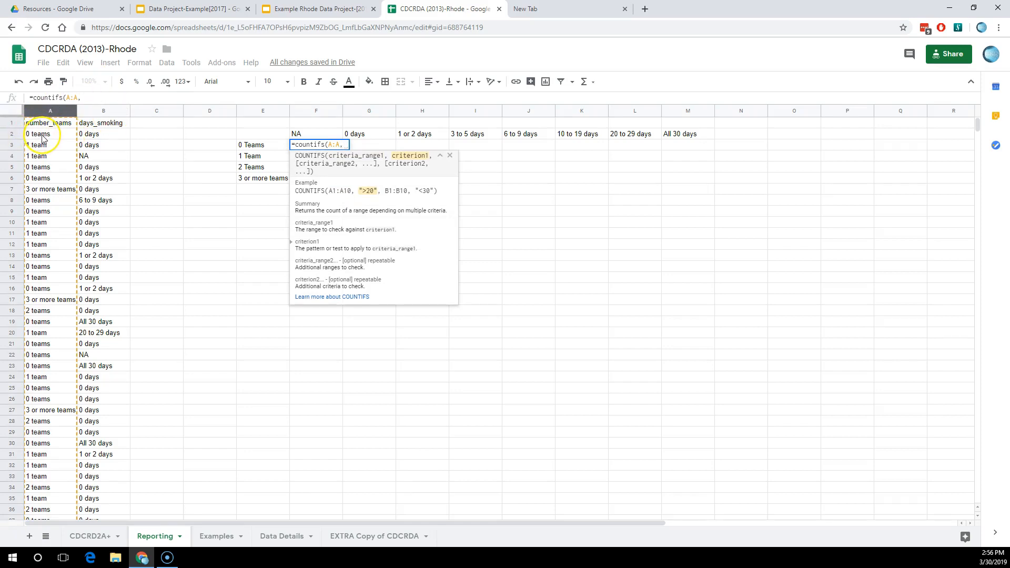
type("\"")
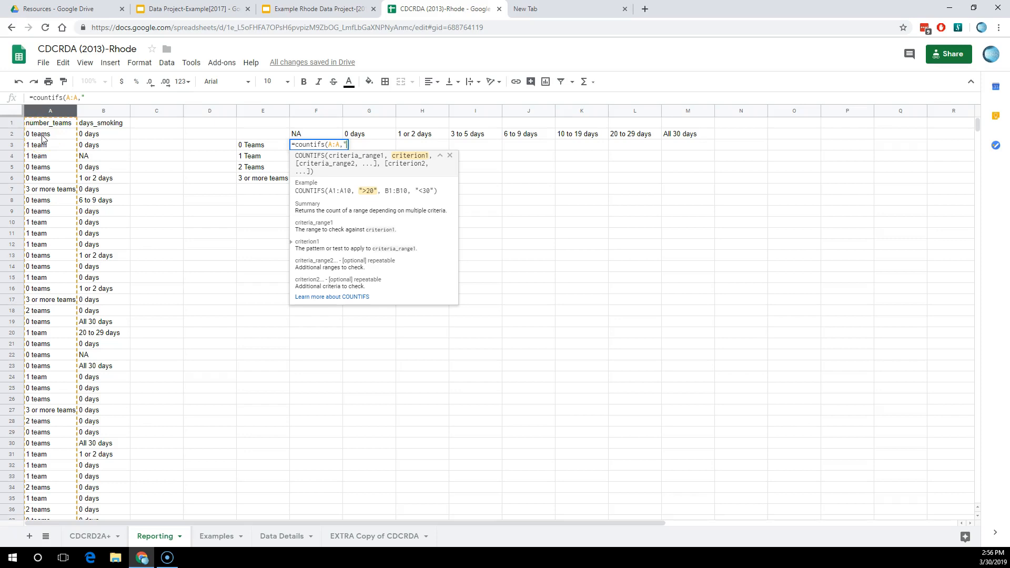
Step: Copy the 0 teams entry from cell A2 into the F3 formula as the first criterion, between the quotation marks
left_click(38, 136)
right_click(39, 136)
left_click(67, 160)
left_click(313, 146)
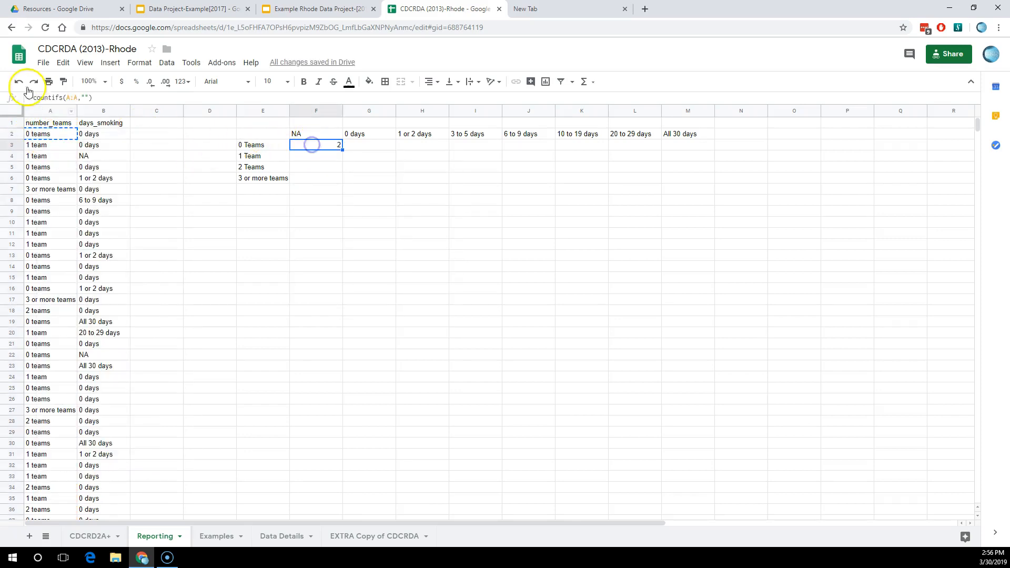
left_click(85, 98)
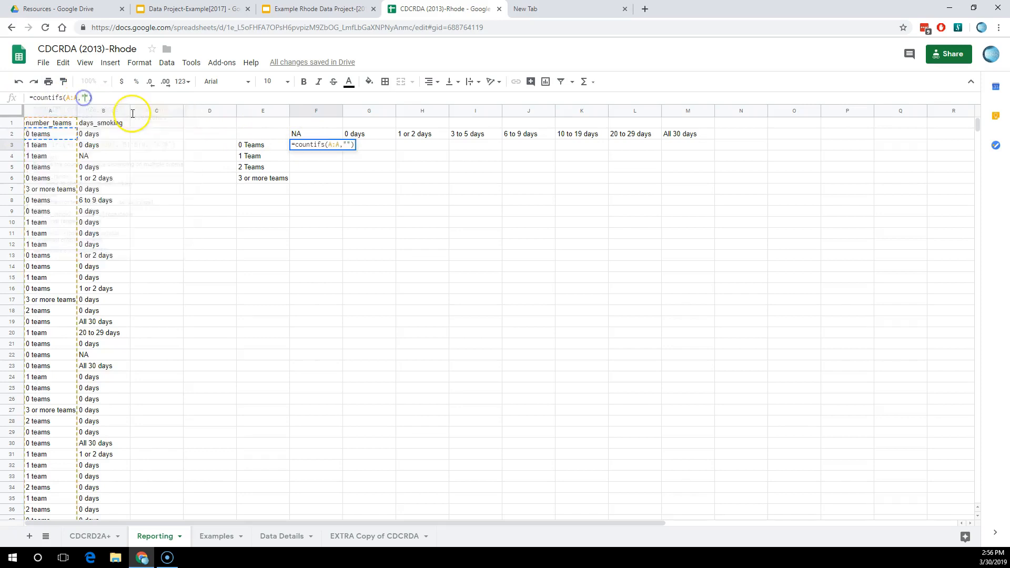
key("ctrl+v")
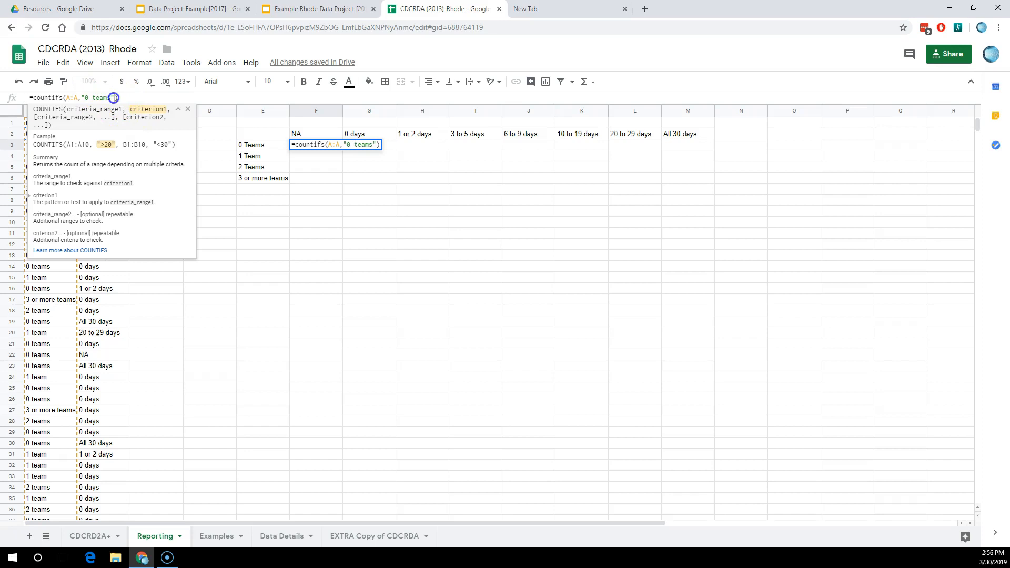
Step: Add the days_smoking range B:B with an NA criterion to the COUNTIFS formula in F3 and enter it
type(",")
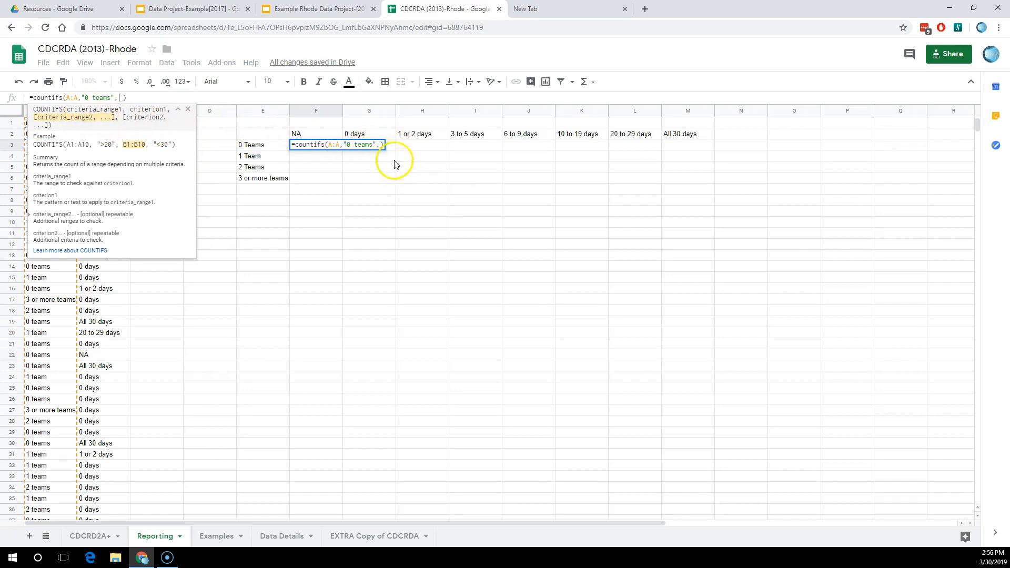
left_click(379, 146)
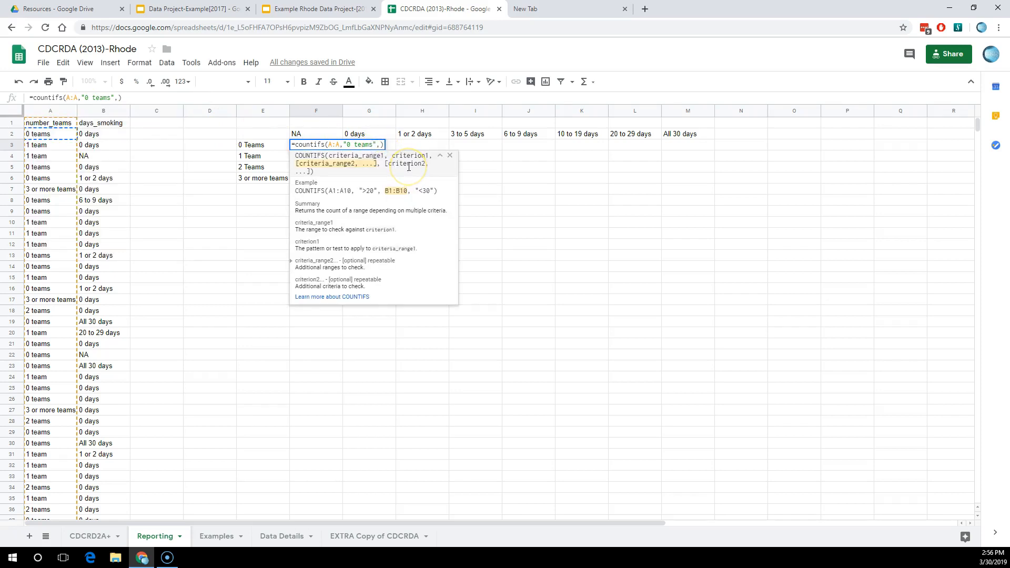
type("B:B")
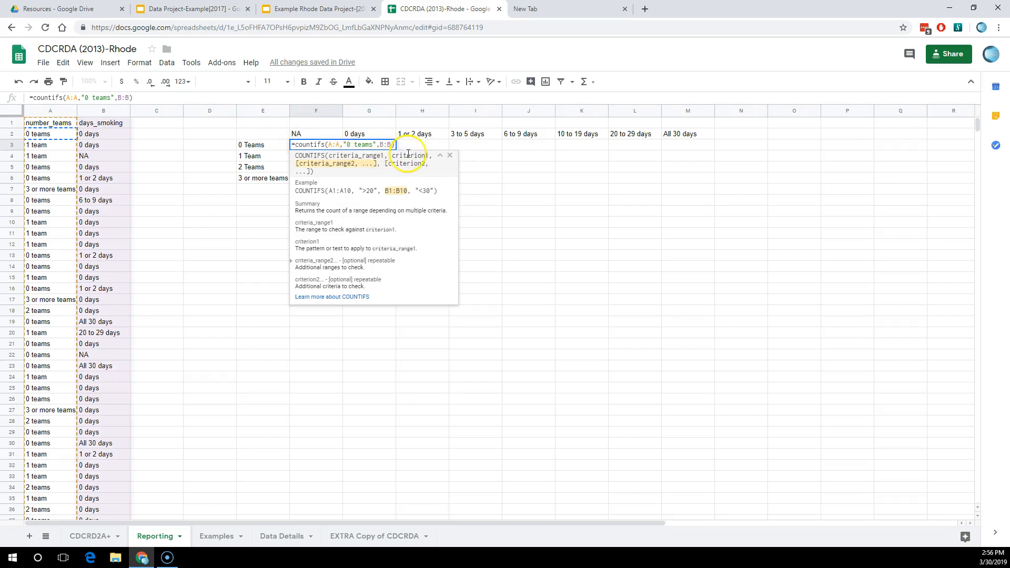
type(",")
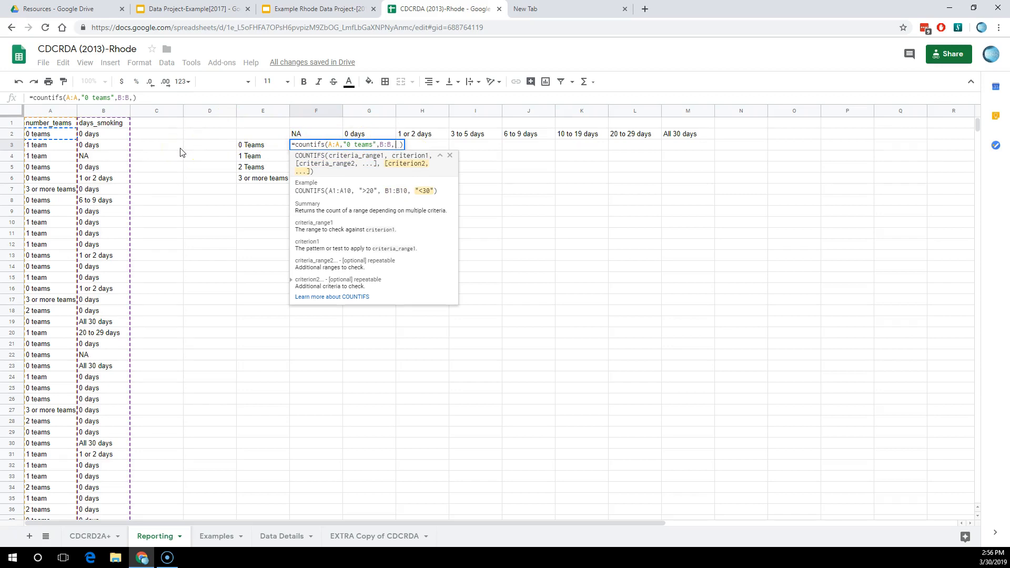
type("\"N\"")
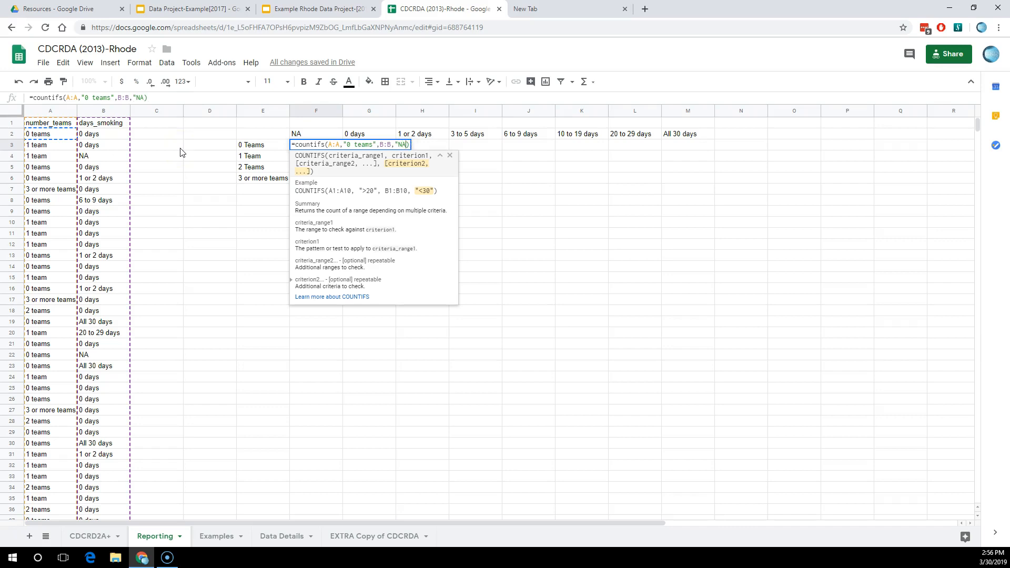
key("Return")
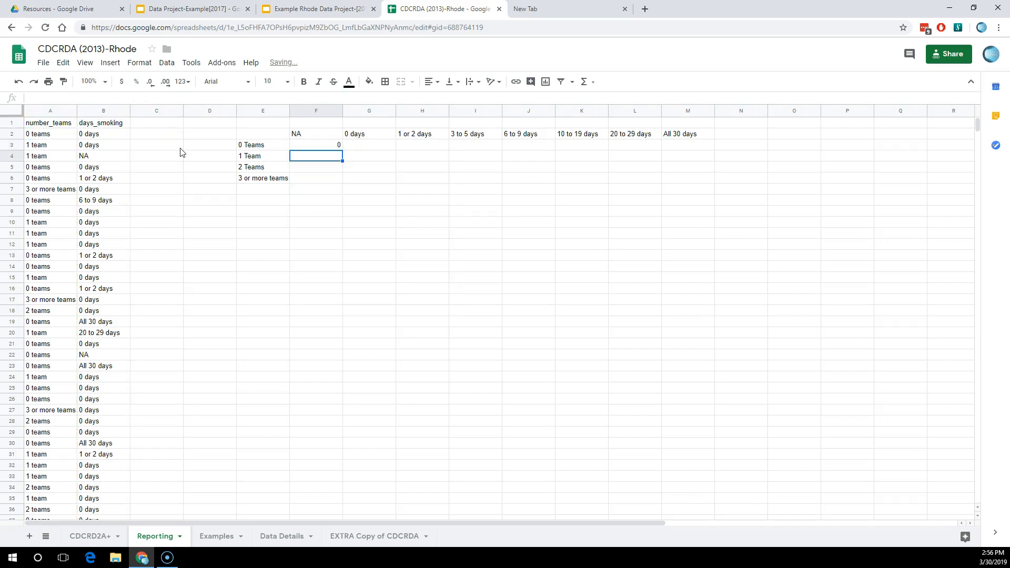
Step: Check the F3 formula against the survey rows, including the 0 teams and NA pair in row 22
left_click(301, 145)
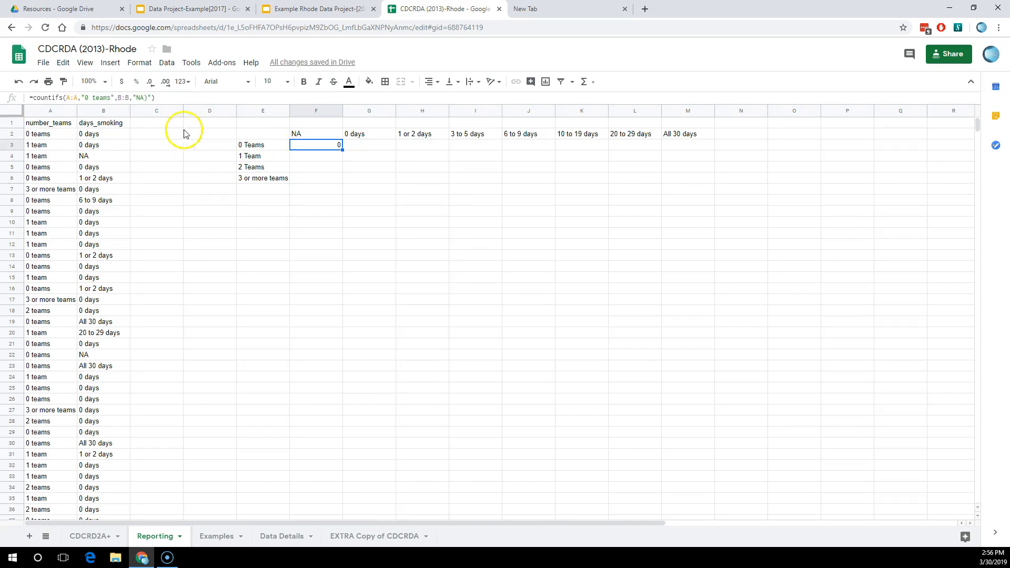
scroll(53, 214, "down", 1)
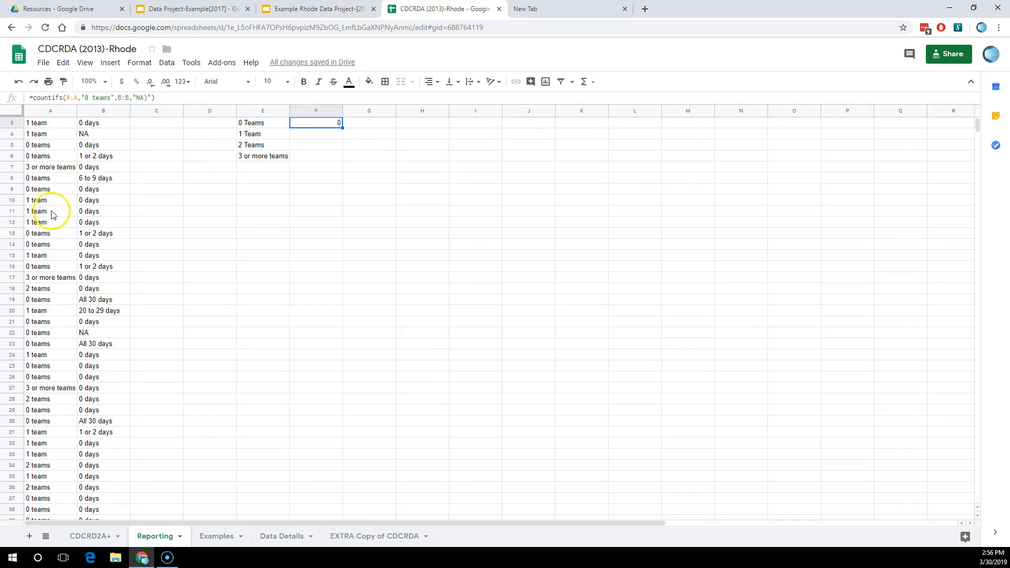
left_click_drag(35, 332, 100, 334)
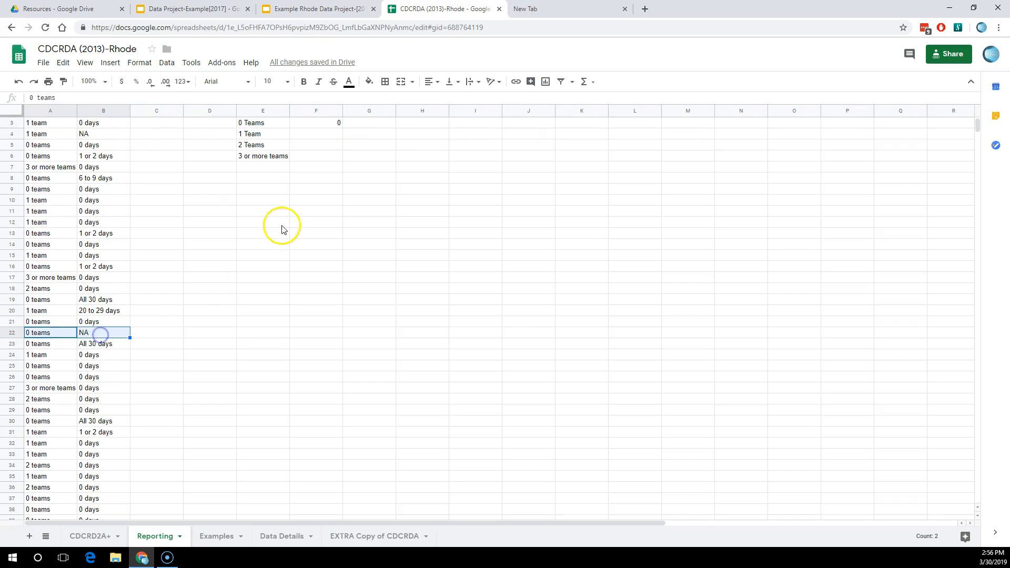
scroll(279, 237, "up", 1)
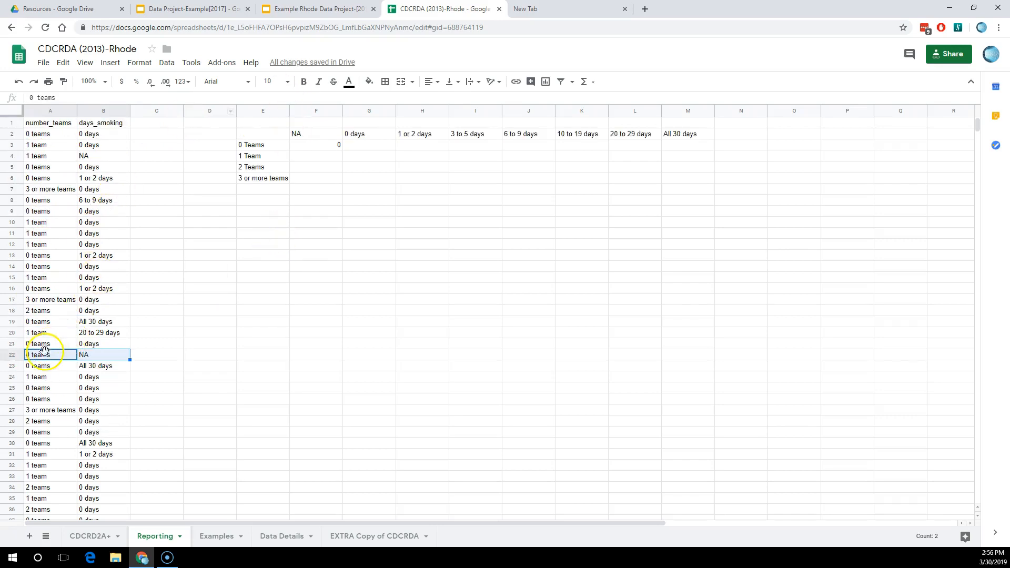
left_click(309, 151)
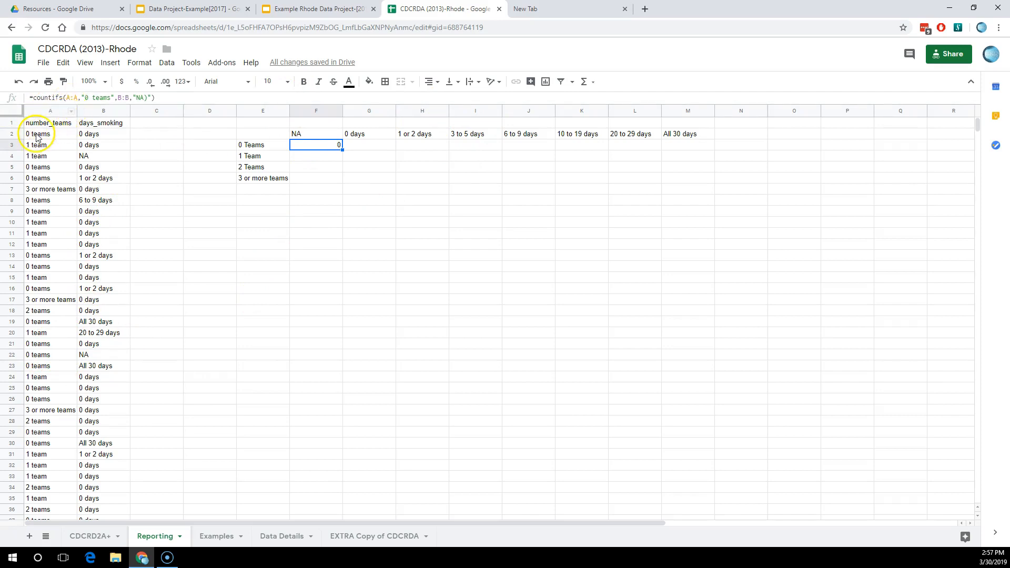
left_click(96, 98)
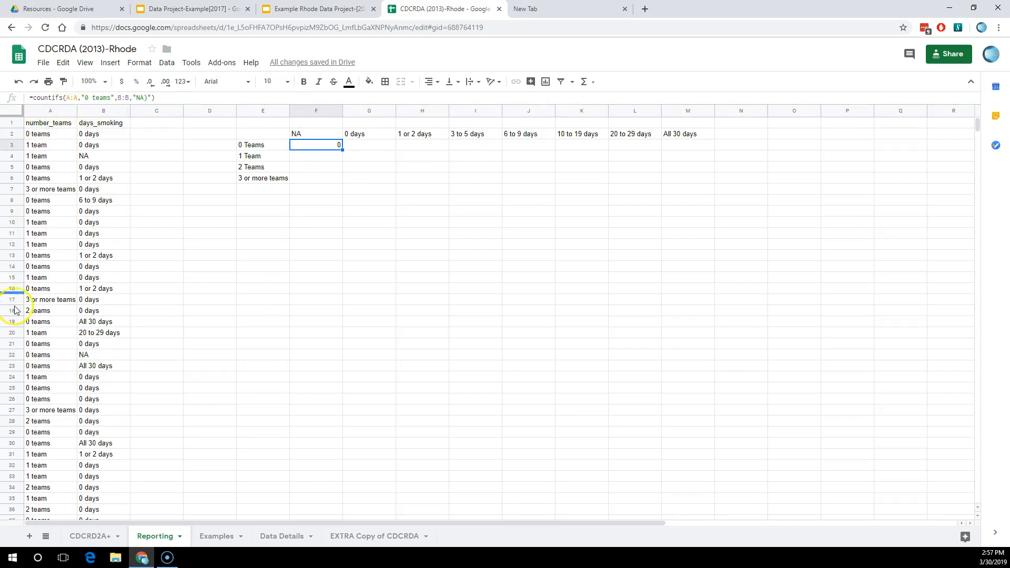
scroll(40, 252, "down", 3)
scroll(48, 244, "up", 3)
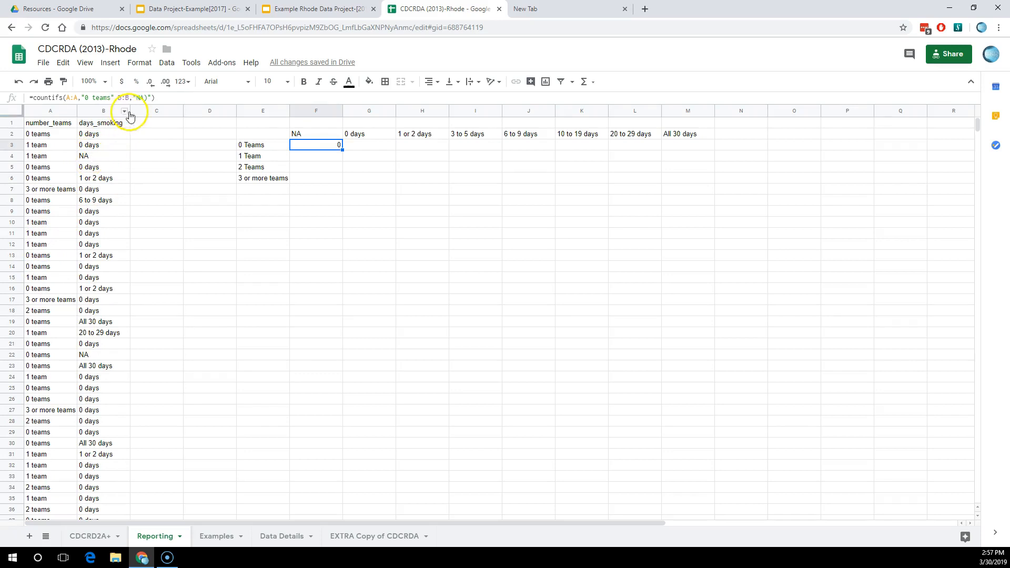
Step: Correct the second criterion in the F3 formula to "NA" and fill the formula down to cell F6
left_click(147, 97)
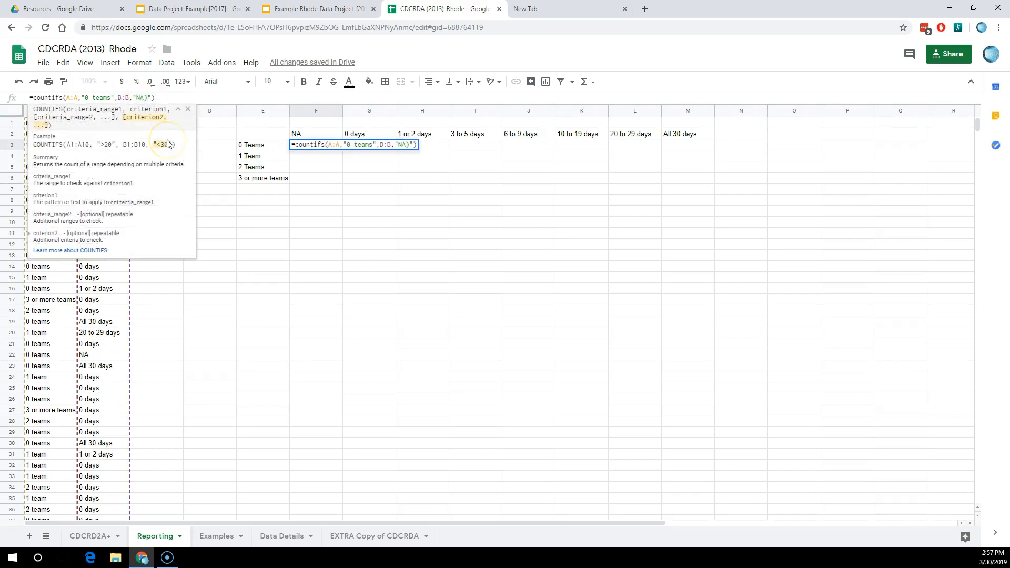
key("Return")
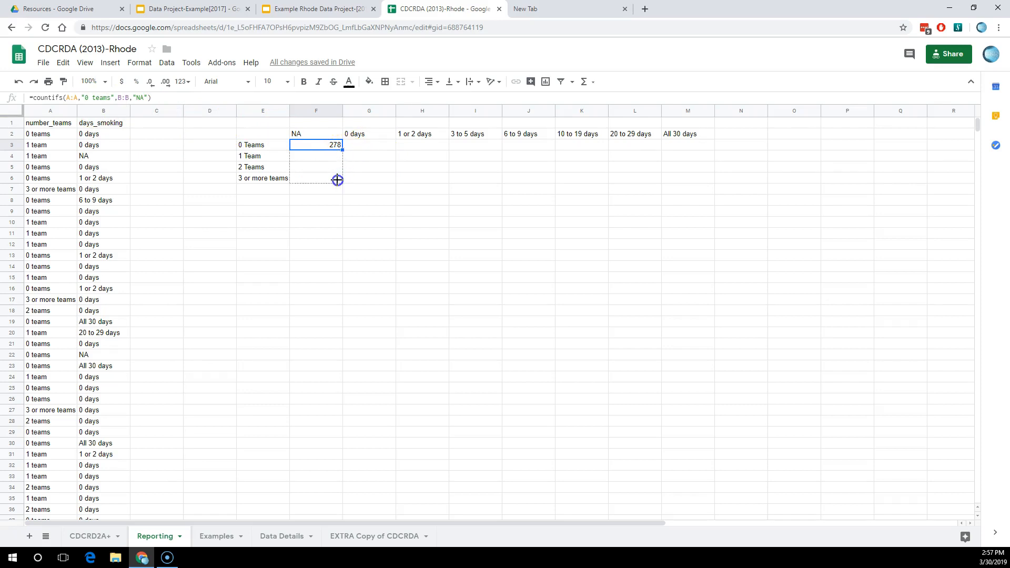
left_click_drag(337, 180, 336, 181)
Step: Inspect the formulas filled into cells F4 to F6 to see which team criterion each uses
left_click(330, 159)
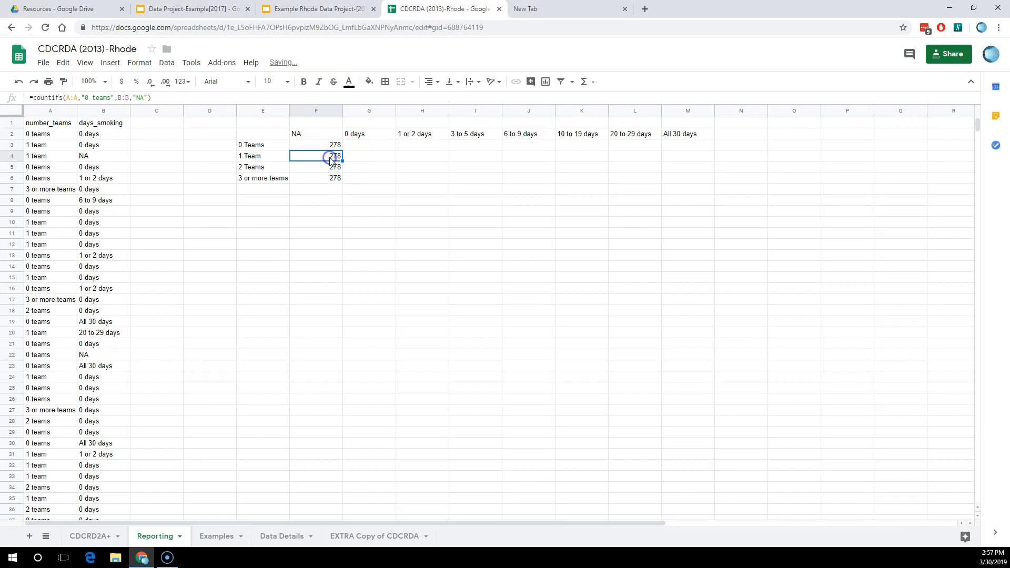
left_click(325, 168)
left_click(319, 180)
left_click(323, 156)
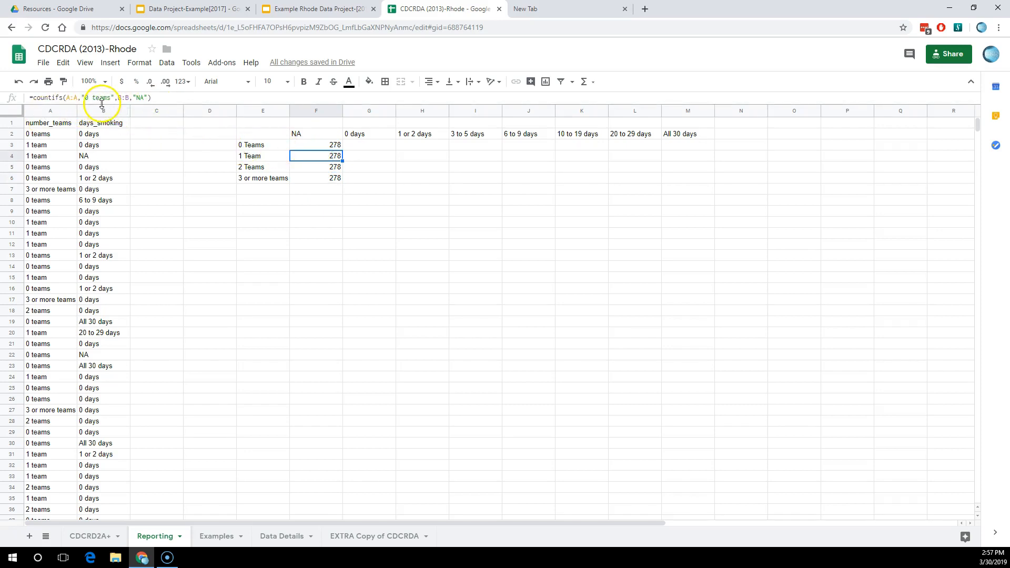
Step: Set the team criterion in the F4 COUNTIFS formula to "1 team"
left_click(87, 98)
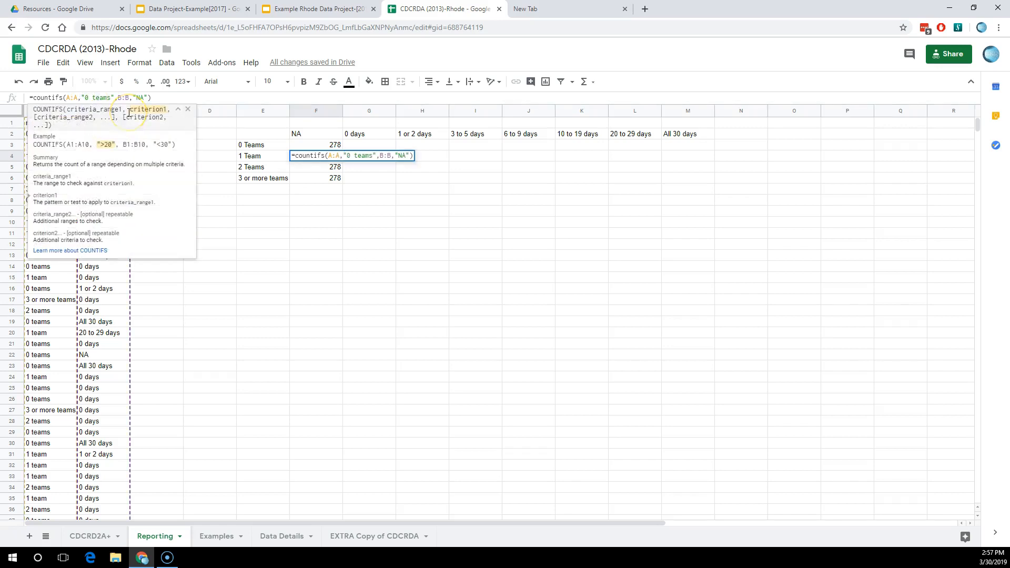
key("BackSpace")
type("1")
key("BackSpace")
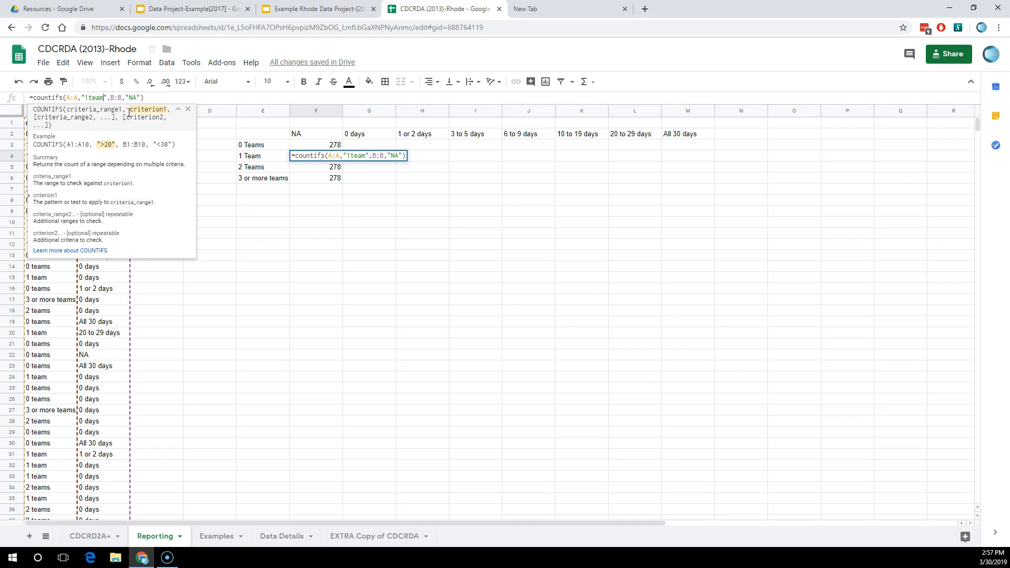
key("Return")
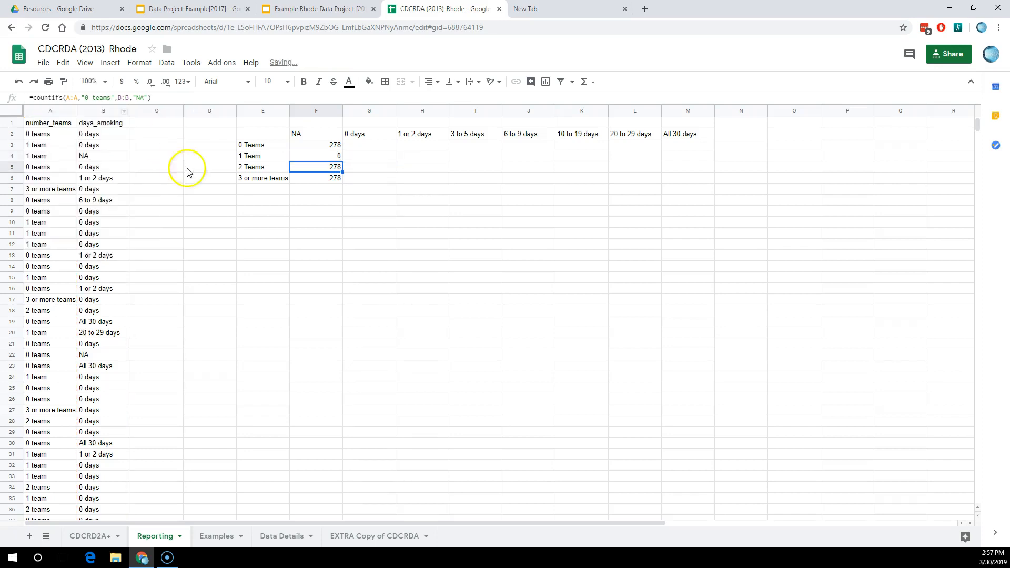
left_click(314, 156)
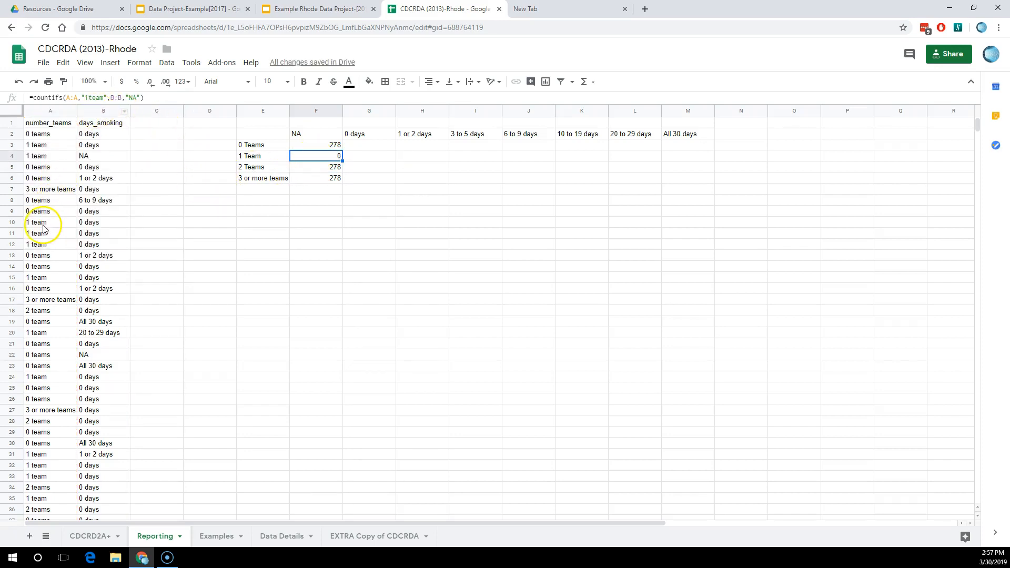
left_click(87, 98)
type("1")
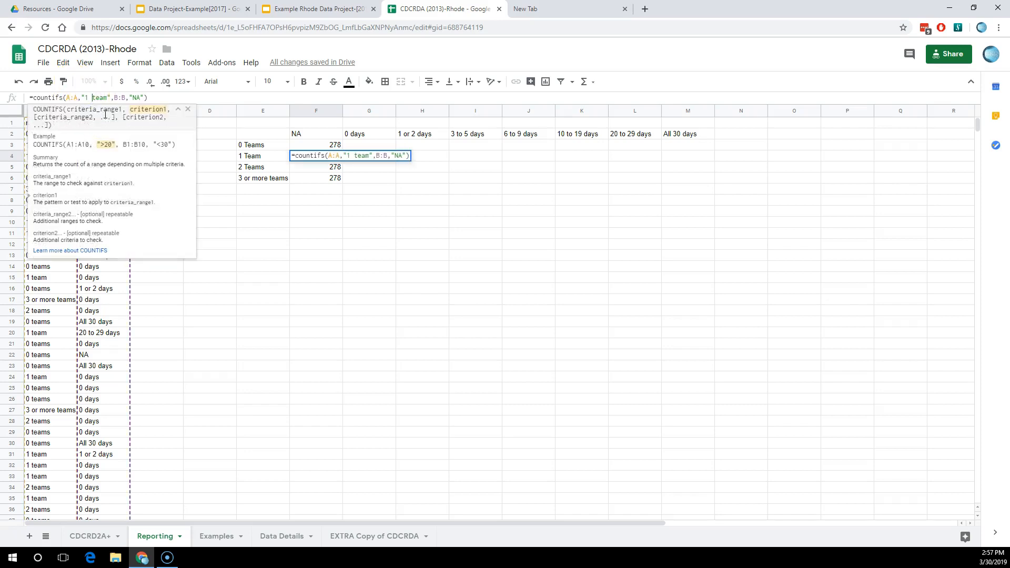
key("Return")
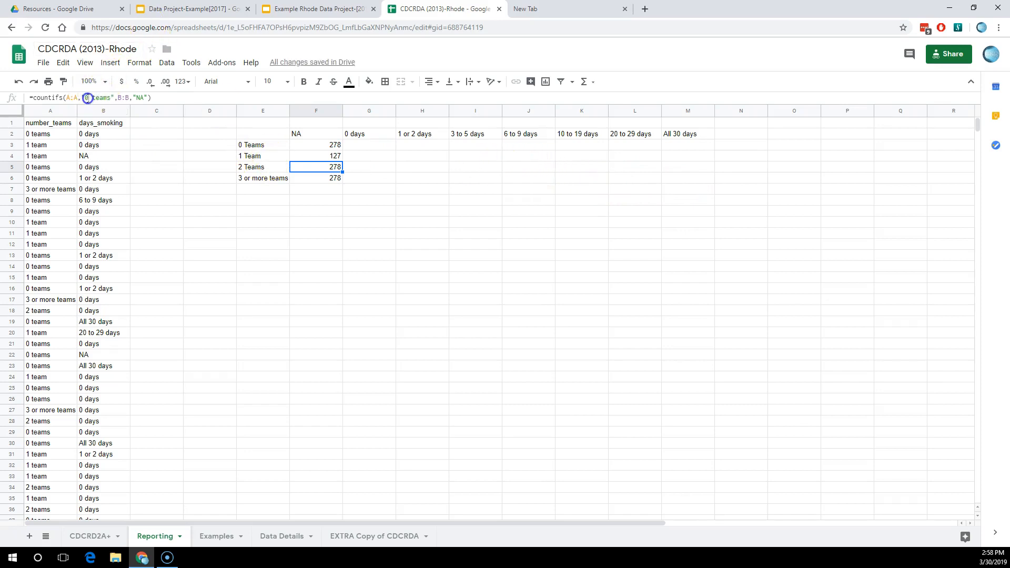
Step: Set the team criterion in the F5 formula to "2 teams"
left_click(87, 98)
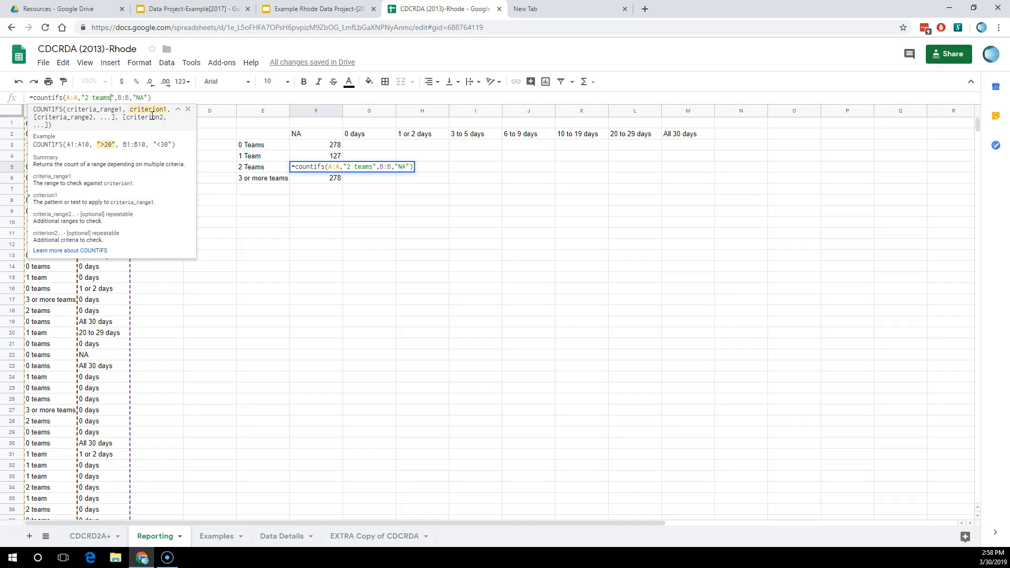
key("Right")
key("Return")
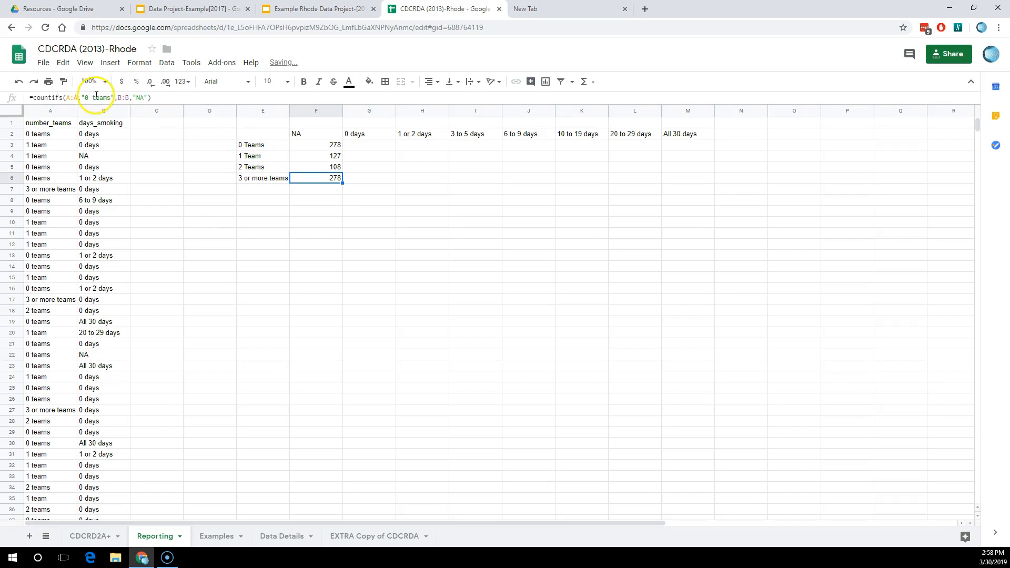
Step: Set the team criterion in the F6 formula to "3 or more teams"
left_click(90, 97)
key("BackSpace")
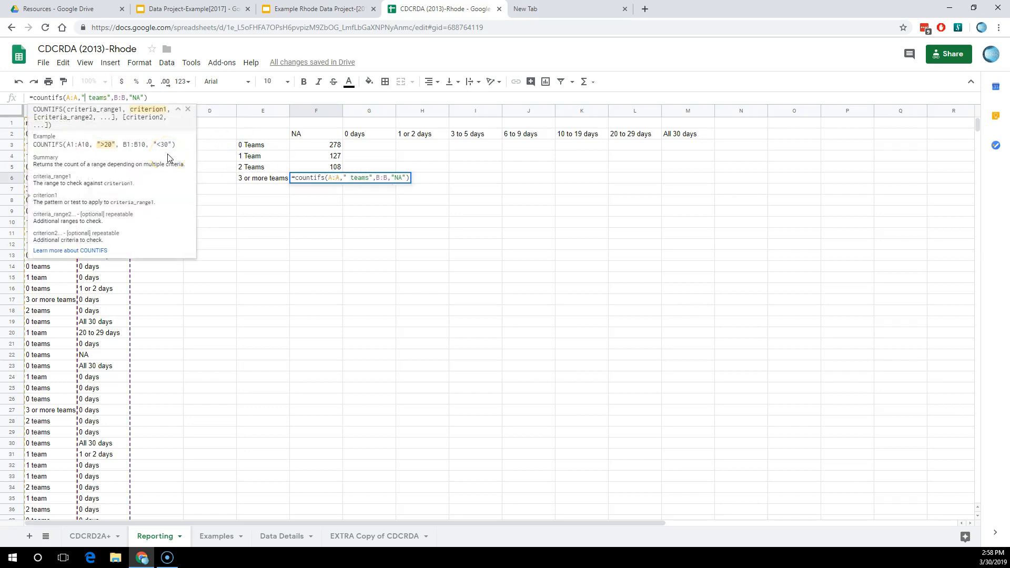
type("3 or 1")
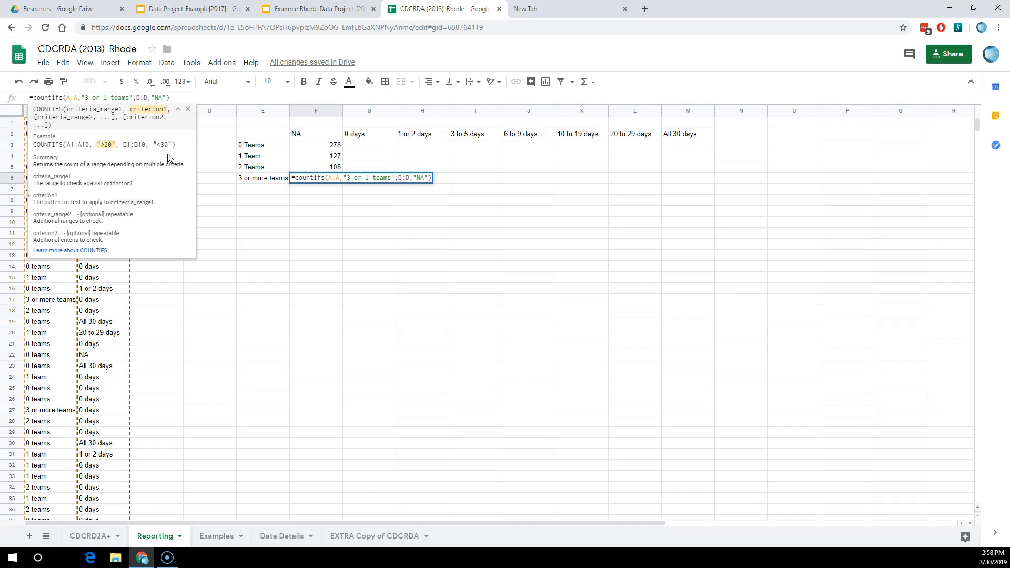
key("BackSpace")
type("more")
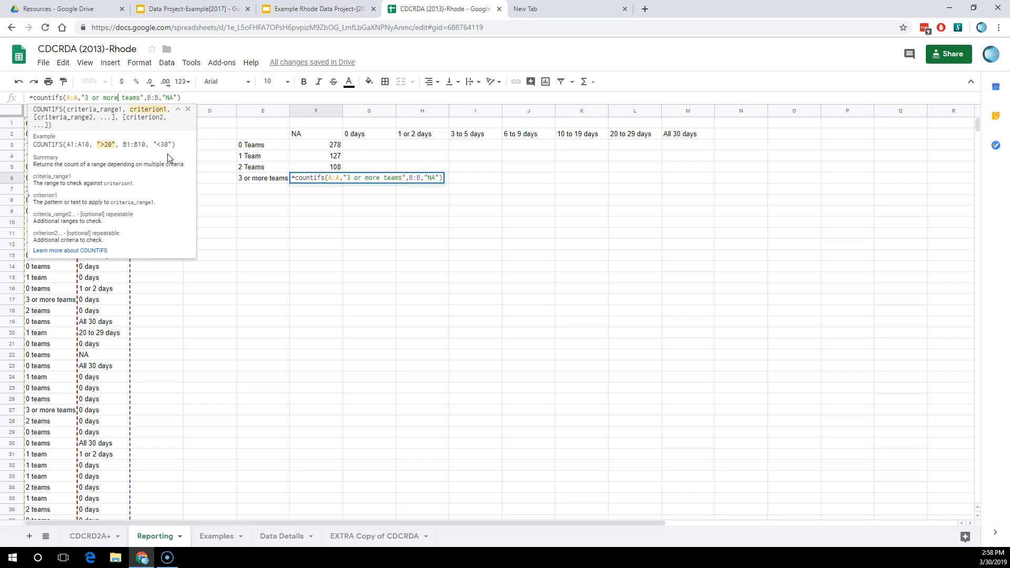
key("Return")
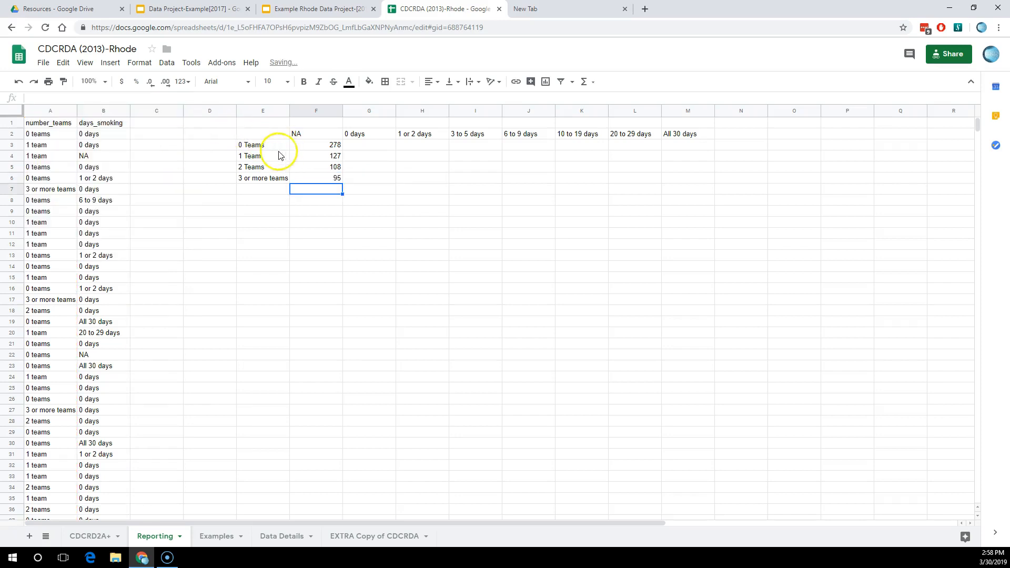
Step: Try to fill the F3:F6 formulas across to column M and clear the filled range G3:M6 again
left_click_drag(332, 146, 329, 180)
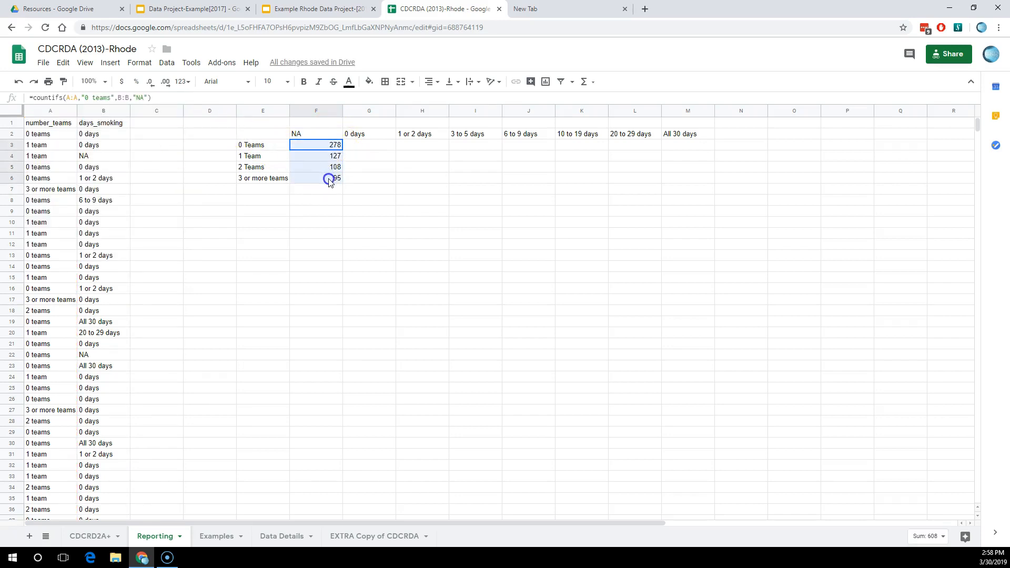
left_click_drag(342, 182, 463, 189)
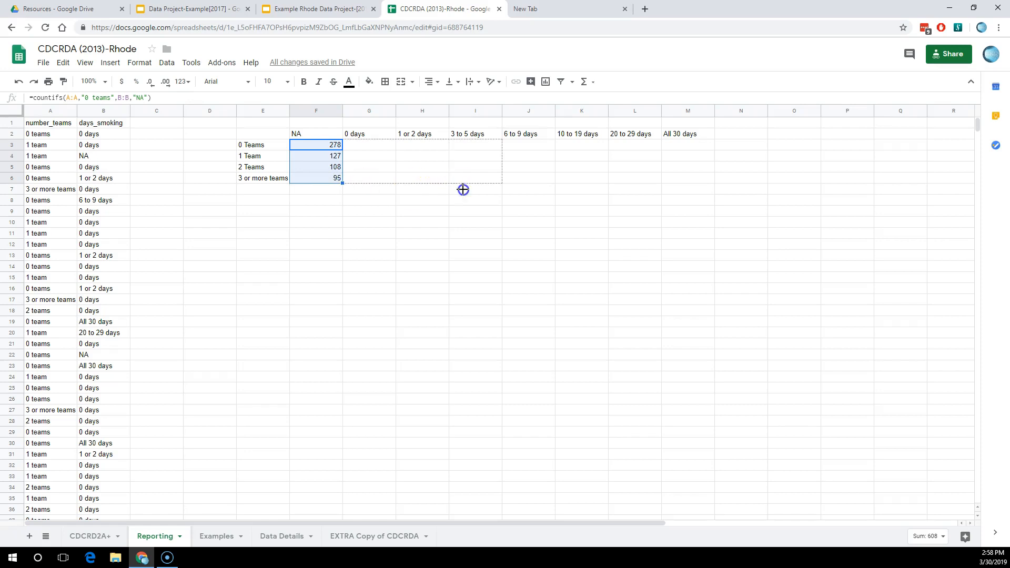
left_click_drag(616, 198, 682, 190)
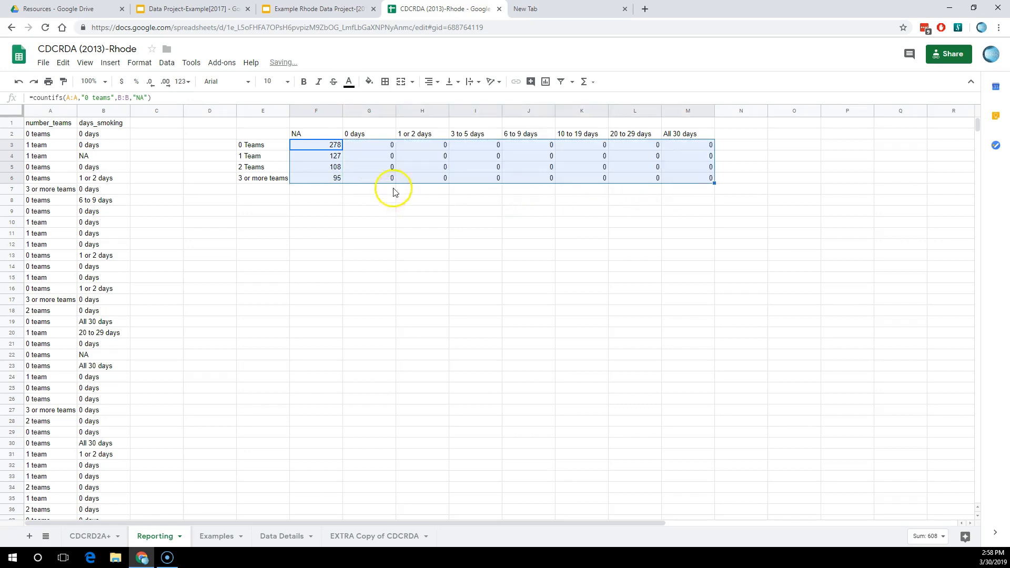
left_click(386, 146)
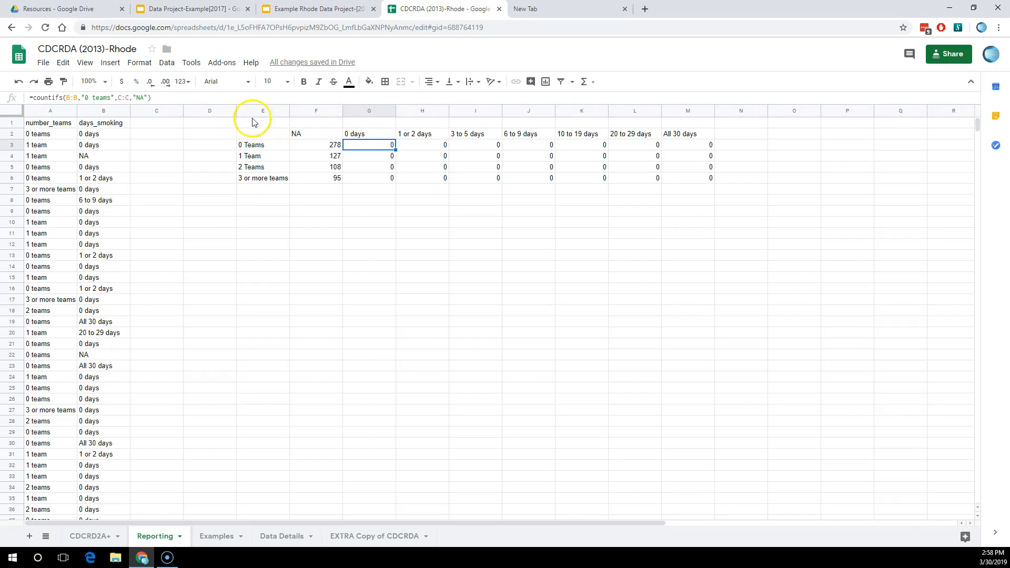
left_click_drag(374, 145, 706, 183)
key("Delete")
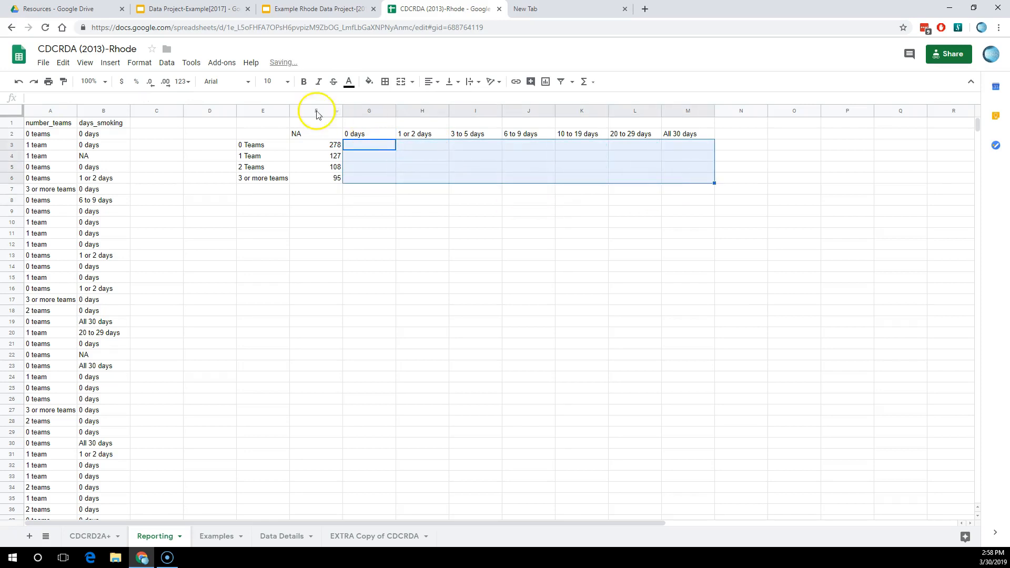
Step: Copy the F3 formula into G3, the 0 Teams cell under 0 days
left_click(319, 146)
right_click(330, 149)
left_click(352, 178)
left_click(367, 143)
right_click(366, 143)
left_click(380, 190)
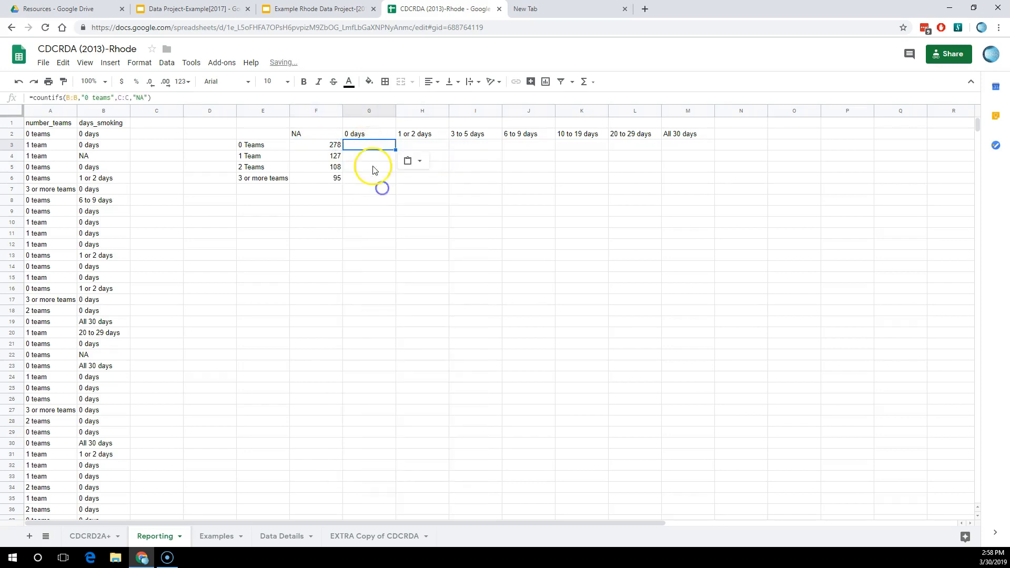
Step: Correct the ranges in the G3 formula to A:A for number_teams and B:B for days_smoking
double_click(72, 97)
type("A:A")
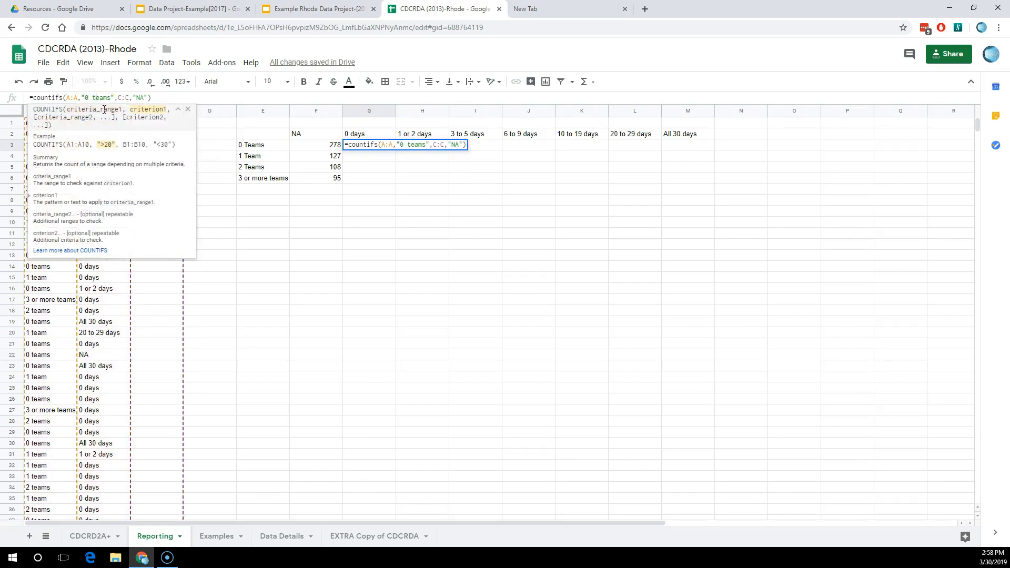
key("Right")
key("Right")
key("Right")
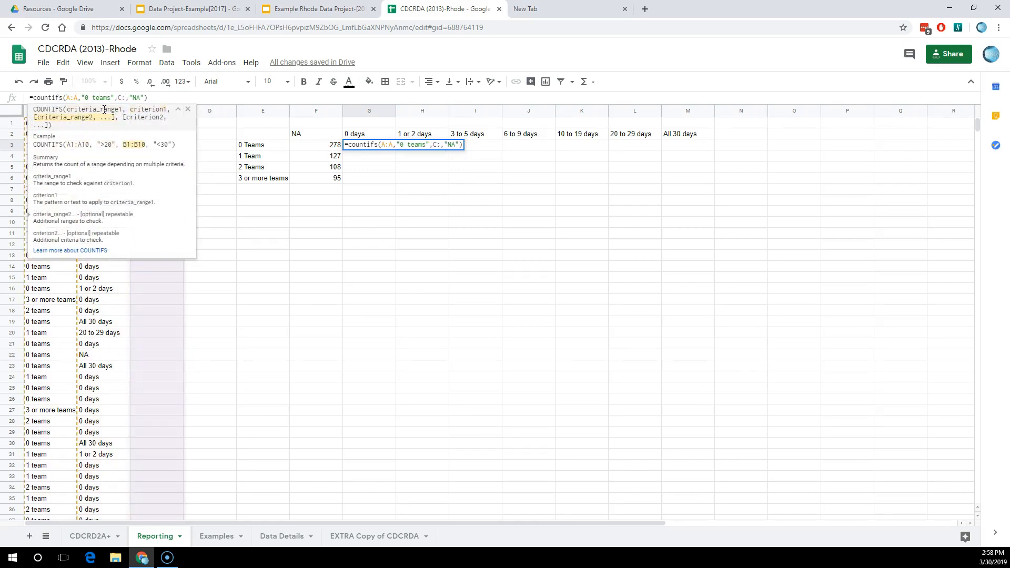
key("Delete")
key("Delete")
type("B:B")
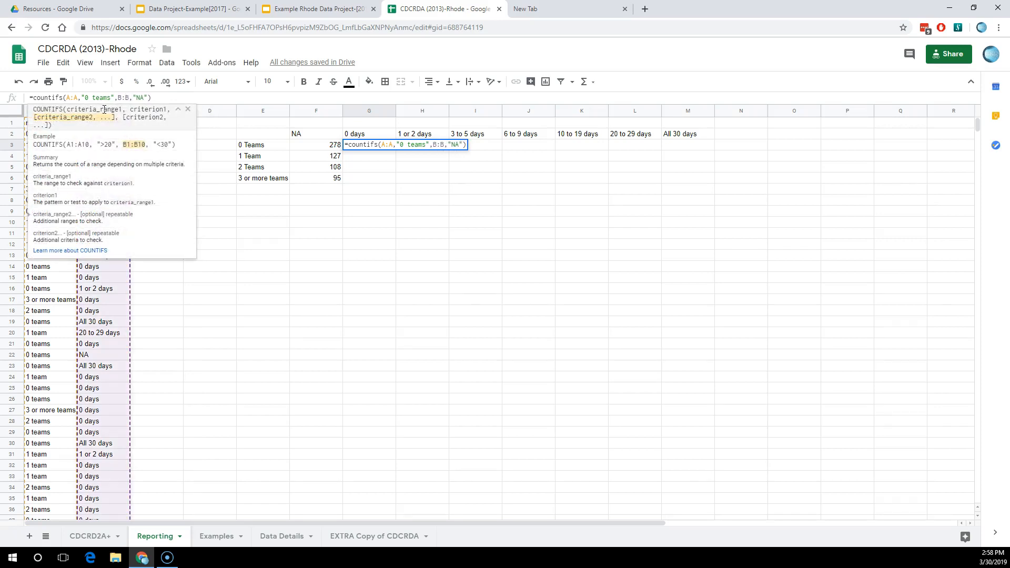
key("Right")
key("Right")
key("Right")
key("Right")
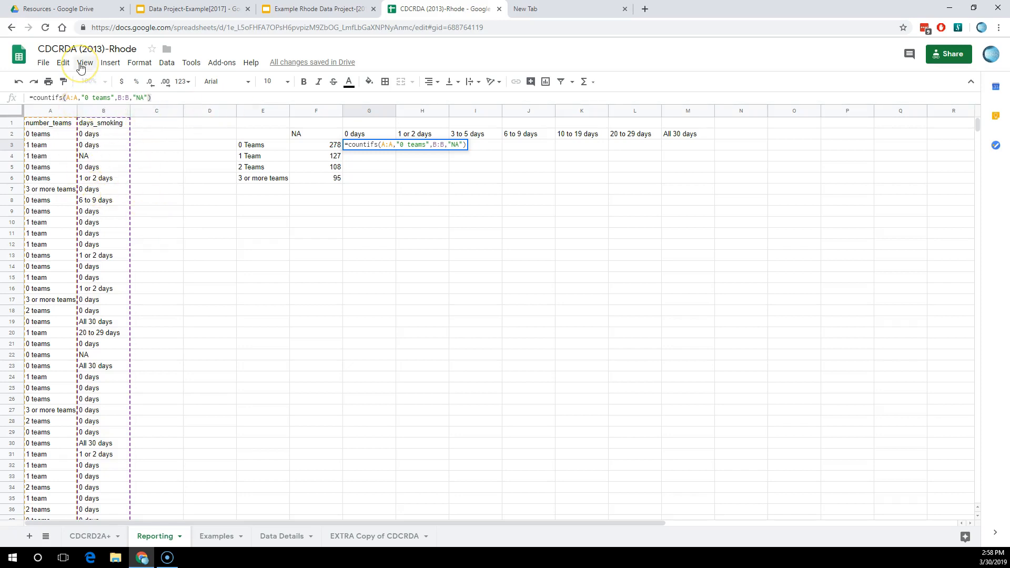
key("Return")
key("Up")
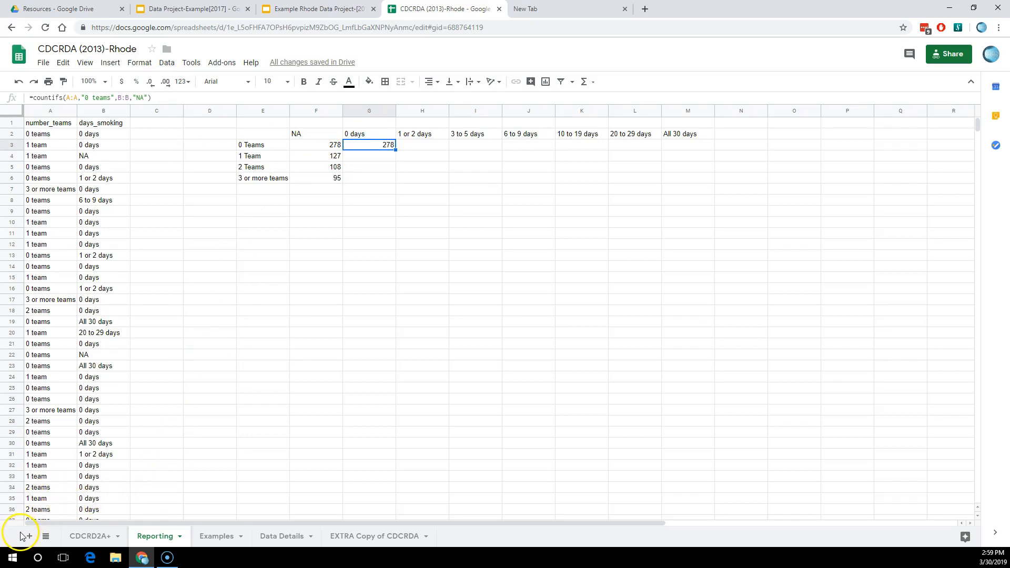
Step: Set the days_smoking criterion in G3 to "0 days" and fill the formula down to G6
left_click(148, 98)
key("BackSpace")
key("BackSpace")
type("0 days")
key("Return")
left_click(378, 145)
left_click_drag(396, 150, 390, 177)
Step: Set the team criteria in G4, G5 and G6 to "1 team", "2 teams" and "3 or more teams"
left_click(387, 157)
left_click(90, 98)
left_click(90, 99)
key("BackSpace")
type("2")
key("Return")
left_click(89, 98)
key("BackSpace")
type("3 or more")
key("Return")
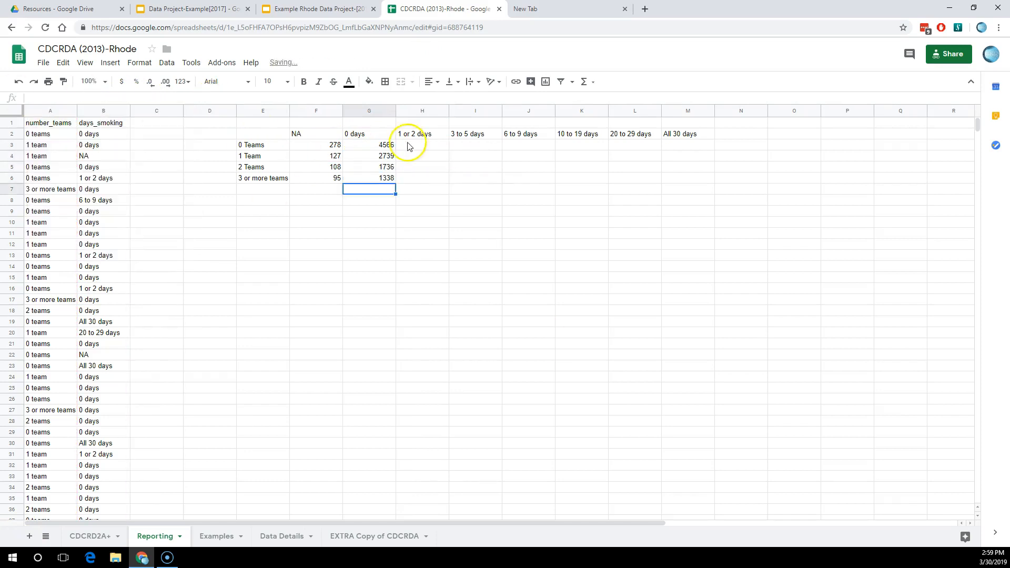
Step: Correct the ranges in the H3 formula to A:A and B:B
type("A:A")
left_click(133, 98)
key("BackSpace")
key("BackSpace")
key("BackSpace")
type("B:B")
key("Return")
Step: Set the days_smoking criterion in H3 to "1 or 2 days" and fill the formula down to H6
left_click(410, 146)
left_click(148, 98)
key("BackSpace")
key("BackSpace")
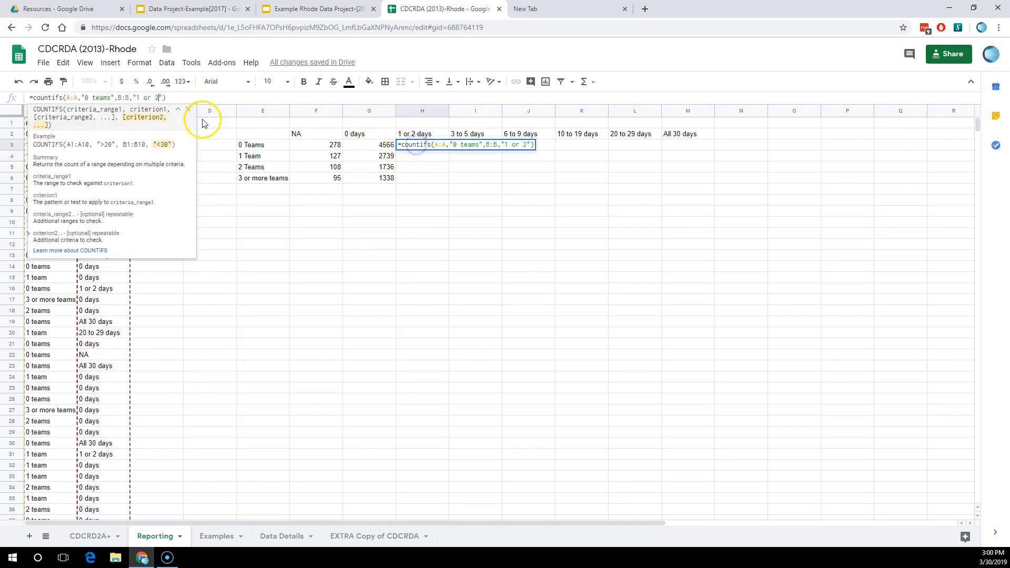
left_click_drag(448, 150, 442, 179)
Step: Set the team criteria in H4, H5 and H6 to "1 team", "2 teams" and "3 or more teams"
left_click(411, 155)
left_click(88, 98)
key("BackSpace")
type("1")
left_click(110, 98)
key("BackSpace")
key("Return")
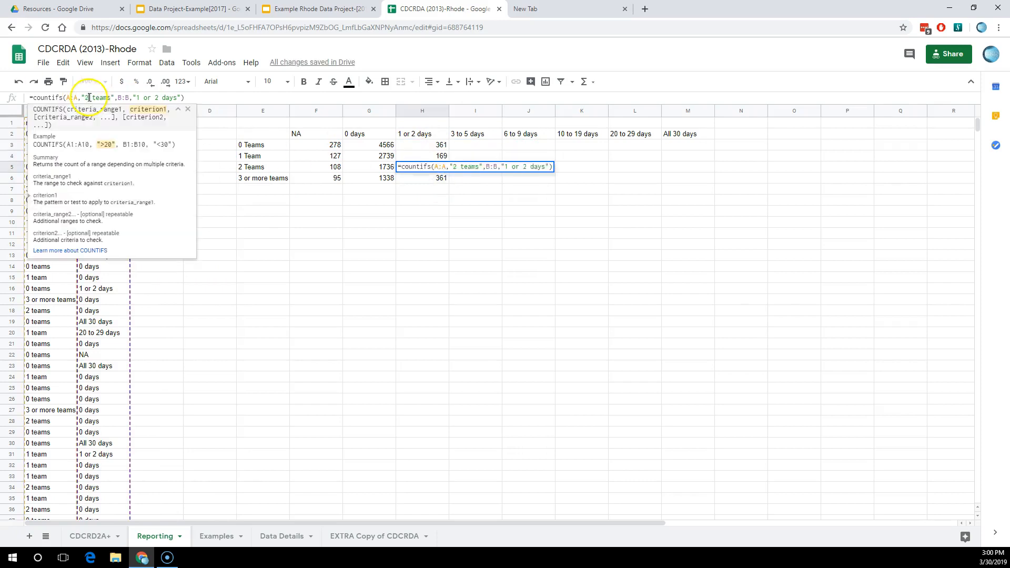
type("or more")
key("Return")
Step: Paste the COUNTIFS formula into I3 and correct its ranges to A:A and B:B
left_click(468, 145)
key("ctrl+v")
left_click(77, 98)
key("BackSpace")
key("BackSpace")
key("BackSpace")
type("A:A")
left_click(130, 98)
type("B:B")
key("Return")
Step: Set the days_smoking criterion in the I3 formula to "3 to 5 days"
left_click(460, 146)
left_click(145, 98)
key("BackSpace")
key("BackSpace")
type("3 to 5 days")
key("Return")
left_click(458, 146)
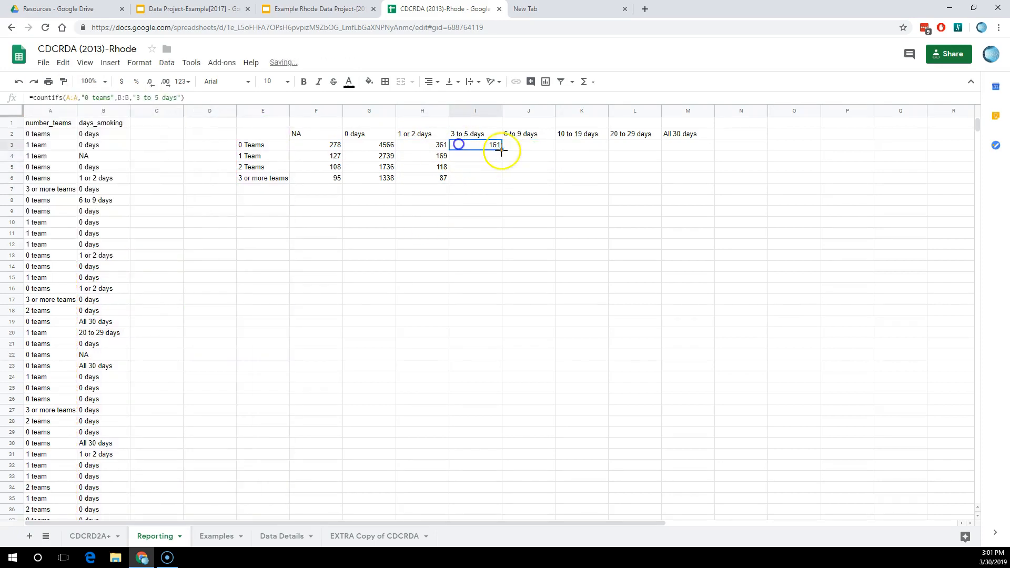
Step: Set the team criteria in I4, I5 and I6 to "1 team", "2 teams" and "3 or more teams"
left_click(110, 98)
key("BackSpace")
key("Return")
left_click(88, 98)
key("BackSpace")
type("2")
key("Return")
left_click(89, 98)
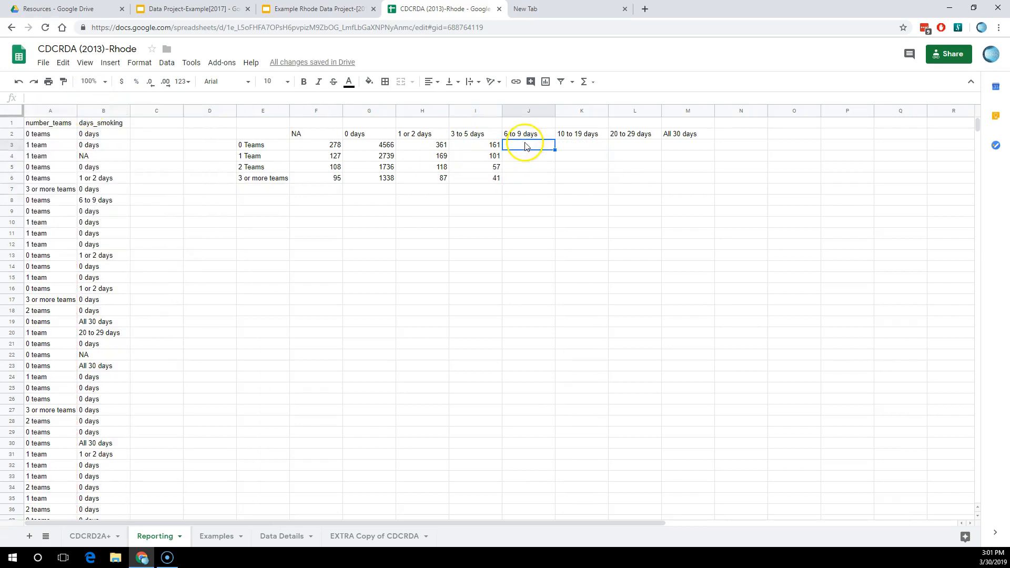
Step: Correct the days_smoking range in the J3 formula to B:B
left_click(130, 99)
key("BackSpace")
key("BackSpace")
key("BackSpace")
type("B:B")
Step: Set the days_smoking criterion in J3 to "6 to 9 days" and fill the formula down to J6
left_click(144, 98)
key("BackSpace")
key("BackSpace")
type("6 to 9 days")
key("Return")
left_click(521, 146)
Step: Set the team criteria in J4, J5 and J6 to "1 team", "2 teams" and "3 or more teams"
left_click(89, 98)
key("BackSpace")
type("1")
left_click(110, 98)
key("BackSpace")
key("Return")
left_click(89, 98)
key("BackSpace")
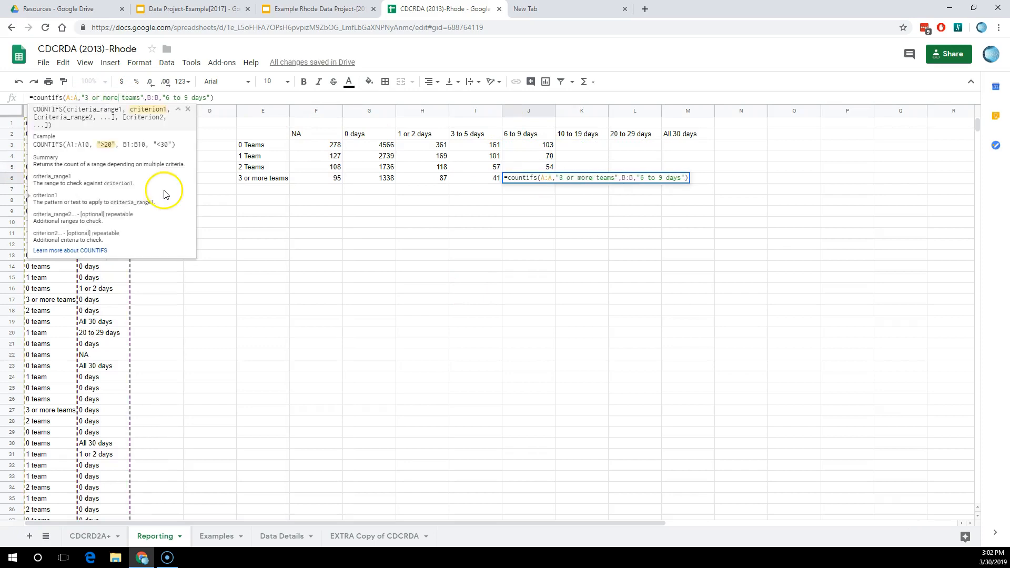
Step: Paste the formula into K3 with the days_smoking criterion "10-19 days" and fill it down to K6
key("ctrl+v")
left_click(144, 98)
key("BackSpace")
key("BackSpace")
type("10-19 days")
key("Return")
left_click(569, 136)
left_click_drag(608, 149, 602, 179)
Step: Reword the days_smoking criterion in the K3 formula to "10 to 19 days"
left_click(594, 147)
left_click(148, 97)
key("BackSpace")
type("to")
key("Return")
left_click(593, 146)
left_click(156, 98)
key("Return")
Step: Copy the matching days_smoking answer from column B and paste it over the second criterion in the K3 formula
scroll(63, 311, "down", 10)
double_click(99, 365)
right_click(99, 367)
left_click(119, 388)
left_click(582, 146)
left_click_drag(183, 98, 133, 98)
key("ctrl+v")
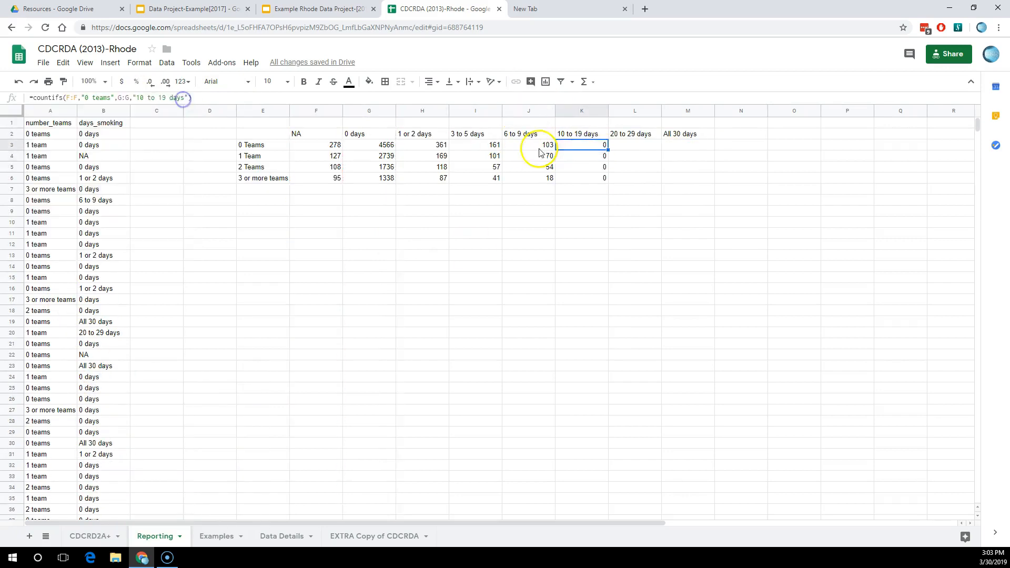
Step: Set the team criteria in the K4, K5 and K6 formulas to "1 team", "2 teams" and "3 or more teams"
left_click(567, 154)
key("Return")
left_click(88, 98)
type("2")
key("Return")
left_click(88, 98)
type("3 or more")
key("Return")
Step: Point the K3 formula's criteria ranges at the survey answer columns, A:A and B:B
left_click(578, 145)
left_click(129, 97)
key("BackSpace")
key("BackSpace")
key("BackSpace")
type("B:B")
key("Return")
Step: Replace the shifted criteria ranges in the K4 formula with A:A and B:B
left_click(78, 98)
key("BackSpace")
key("BackSpace")
key("BackSpace")
type("A:A")
left_click(126, 98)
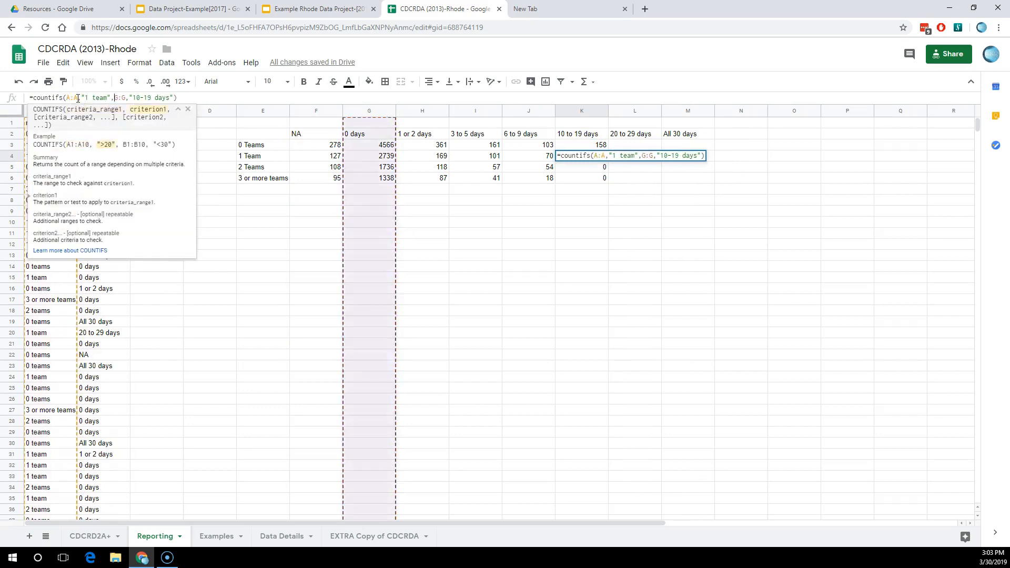
key("BackSpace")
key("BackSpace")
key("BackSpace")
Step: Set the criteria ranges in the K5 and K6 formulas to A:A and B:B
type("A:A")
left_click(129, 98)
key("BackSpace")
key("BackSpace")
key("BackSpace")
type("B:B")
key("Return")
left_click(79, 98)
type("A:A")
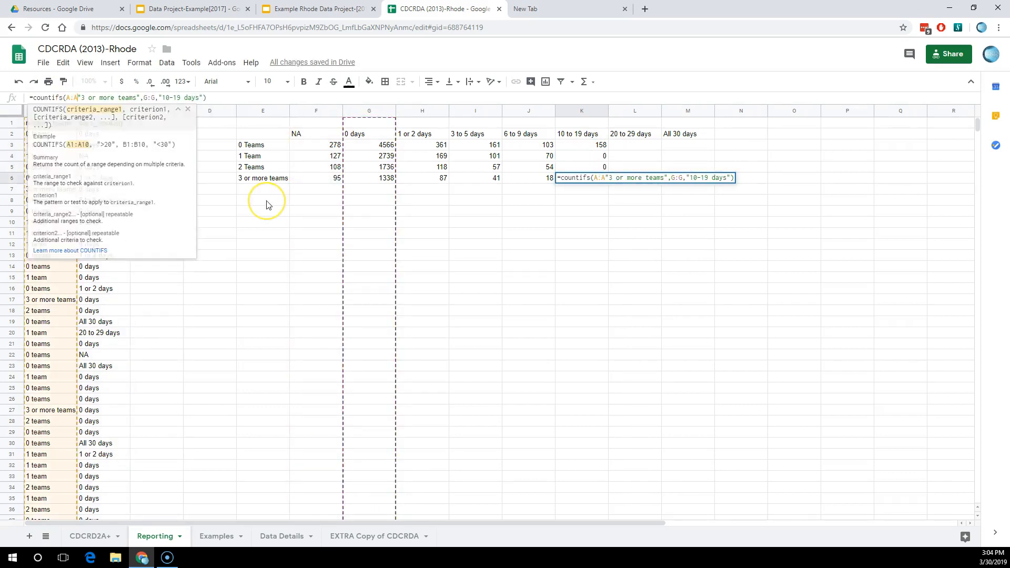
type("B:B")
key("Return")
Step: Copy the K3 formula into L3 and set its criteria ranges to A:A and B:B
left_click(585, 149)
key("ctrl+c")
left_click(640, 146)
key("ctrl+v")
left_click(78, 98)
key("BackSpace")
key("BackSpace")
key("BackSpace")
type("A:A")
left_click(129, 98)
key("BackSpace")
key("BackSpace")
key("BackSpace")
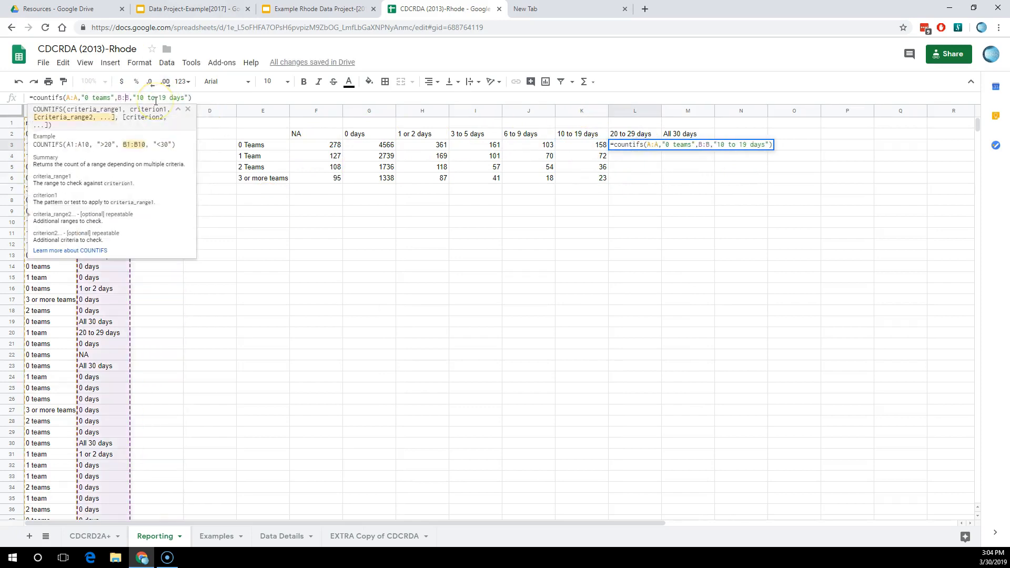
Step: Change the days_smoking criterion in L3 to "20 to 29 days" and fill the formula down to L6
left_click(162, 97)
key("BackSpace")
type("2")
key("Return")
left_click(635, 145)
left_click_drag(661, 150, 657, 181)
Step: Set the team criteria in L4, L5 and L6 to "1 team", "2 teams" and "3 or more teams"
left_click(635, 156)
left_click(88, 98)
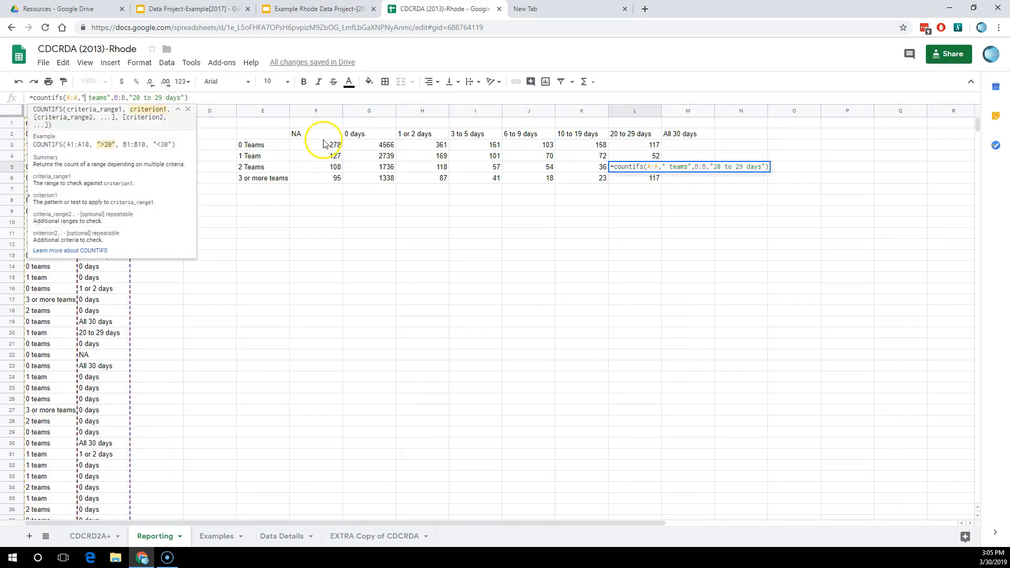
Step: Paste the COUNTIFS formula into M3 and set its criteria ranges to A:A and B:B
left_click(688, 145)
key("ctrl+v")
left_click(78, 98)
type("A:A")
left_click(129, 98)
type("B:B")
key("Return")
Step: Change the days_smoking criterion in M3 to "all 30 days" and fill the formula down to M6
left_click_drag(166, 97, 139, 98)
type("all 30")
key("Return")
left_click(688, 145)
left_click_drag(714, 149, 705, 179)
Step: Set the team criteria in M4, M5 and M6 to "1 team", "2 teams" and "3 or more teams"
left_click(688, 157)
left_click(88, 98)
key("BackSpace")
type("1")
left_click(89, 97)
key("BackSpace")
type("3 or more")
key("Return")
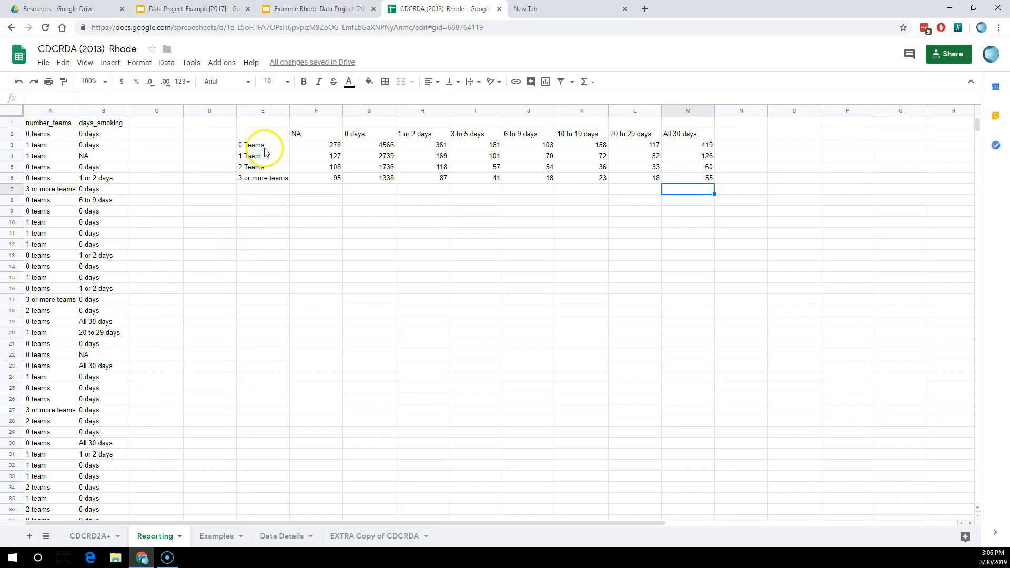
Step: Apply all borders to the two-way table in E2:M6
left_click_drag(278, 136, 703, 183)
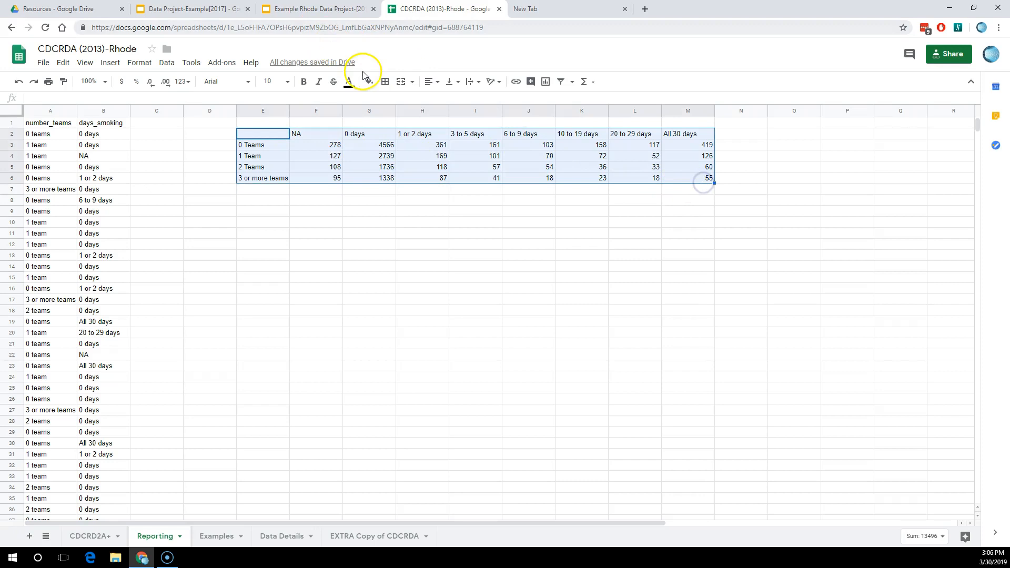
left_click(383, 83)
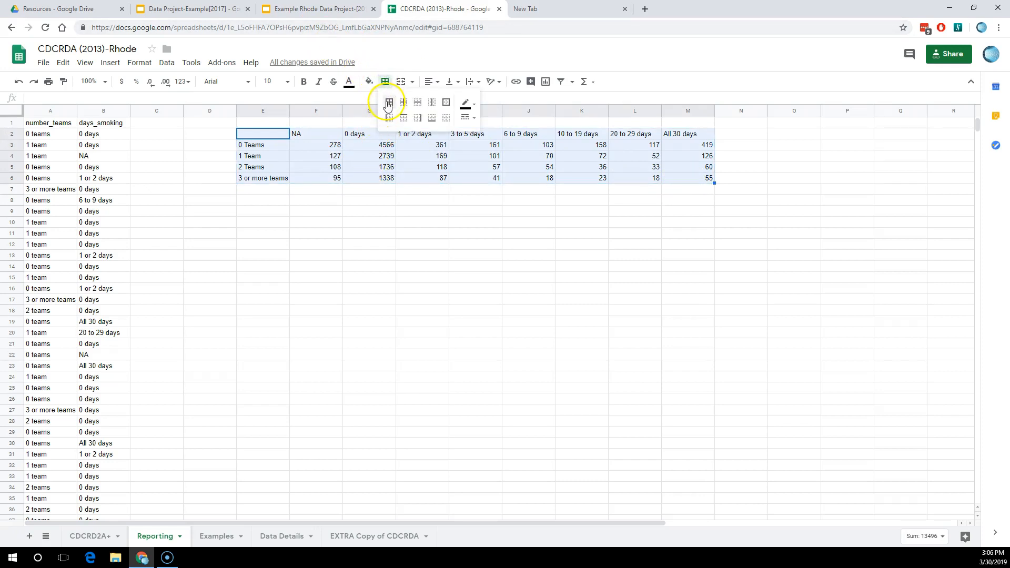
left_click(388, 104)
Step: Center-align columns F through M horizontally
left_click_drag(312, 113, 704, 139)
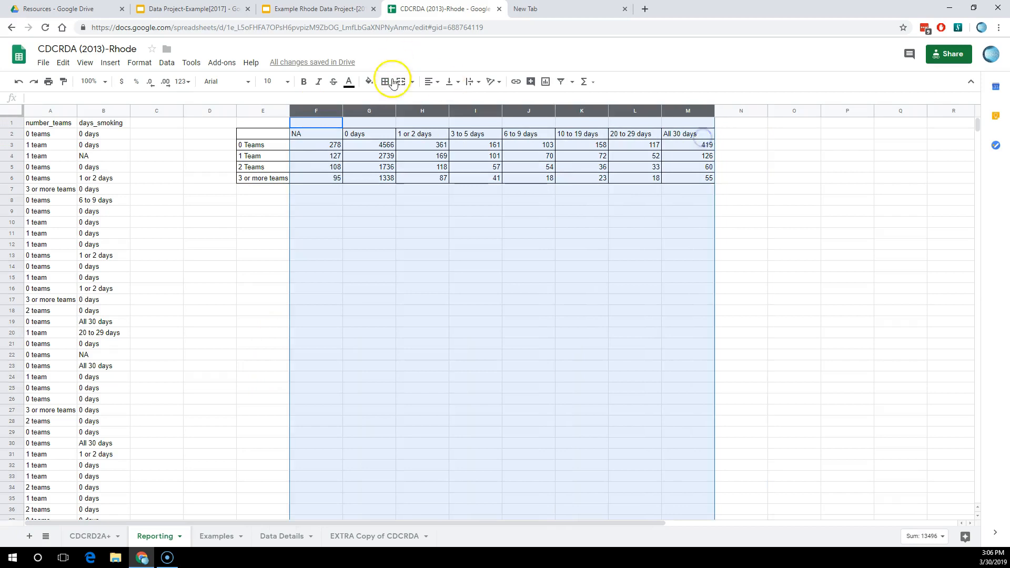
left_click(431, 81)
left_click(433, 100)
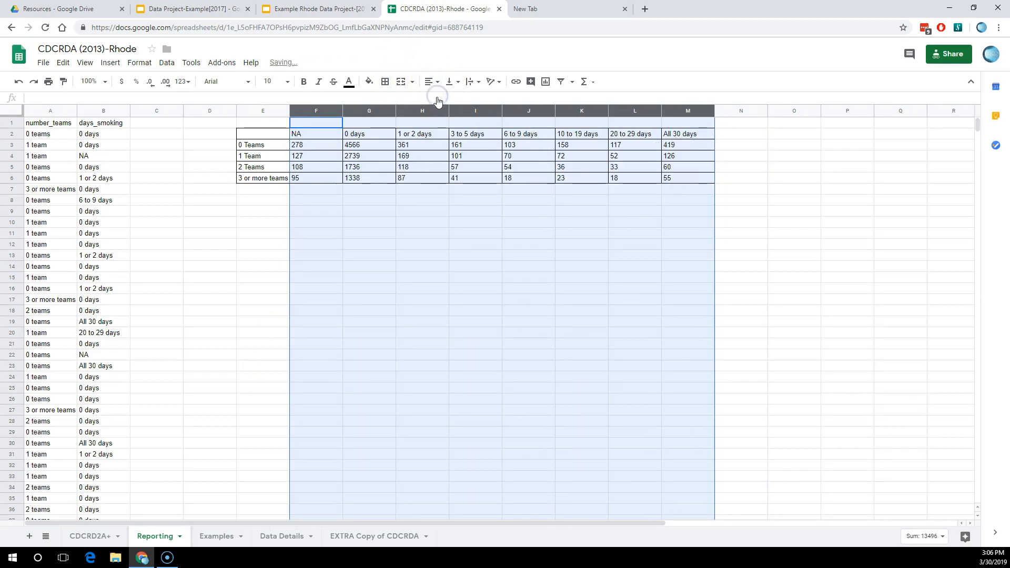
left_click(434, 85)
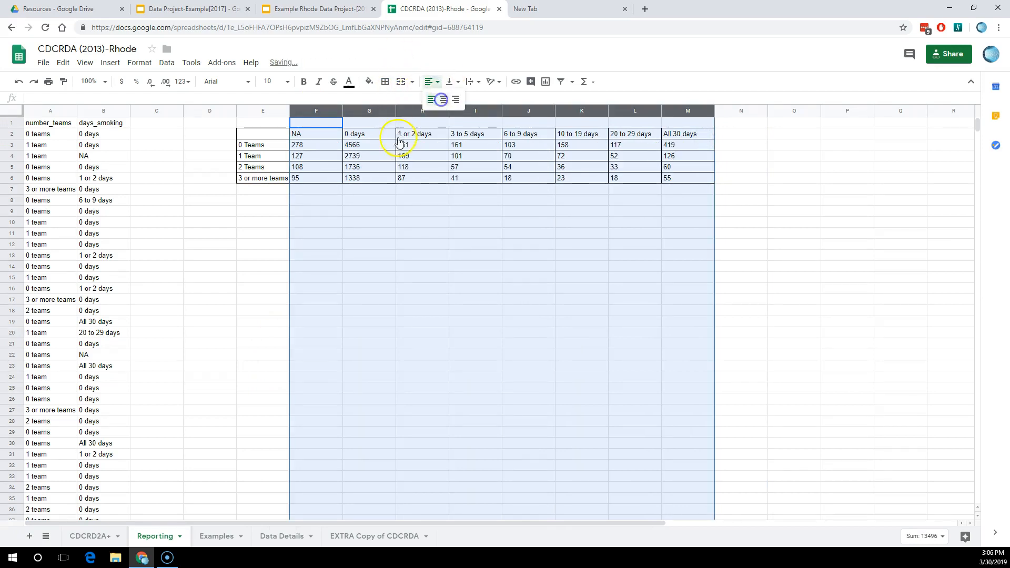
left_click(255, 138)
left_click(280, 215)
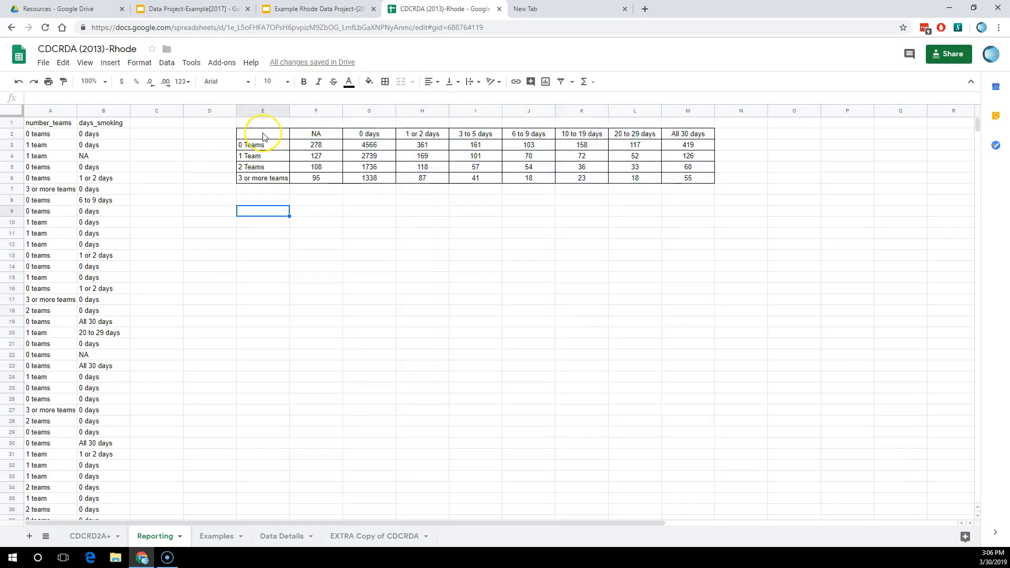
Step: Capture a screenshot of the area around the two-way table and copy it to the clipboard
key("Print")
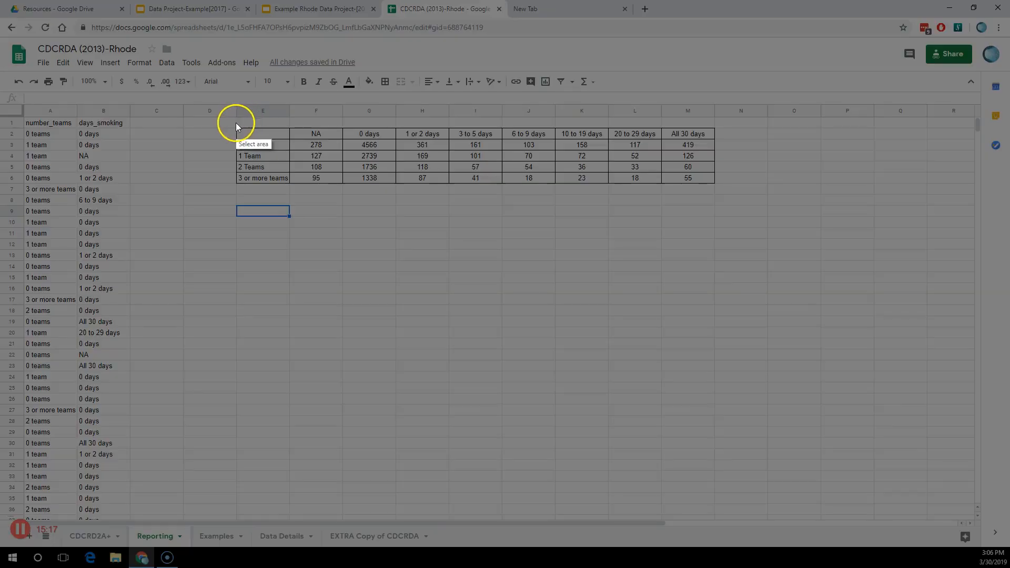
left_click_drag(230, 121, 726, 190)
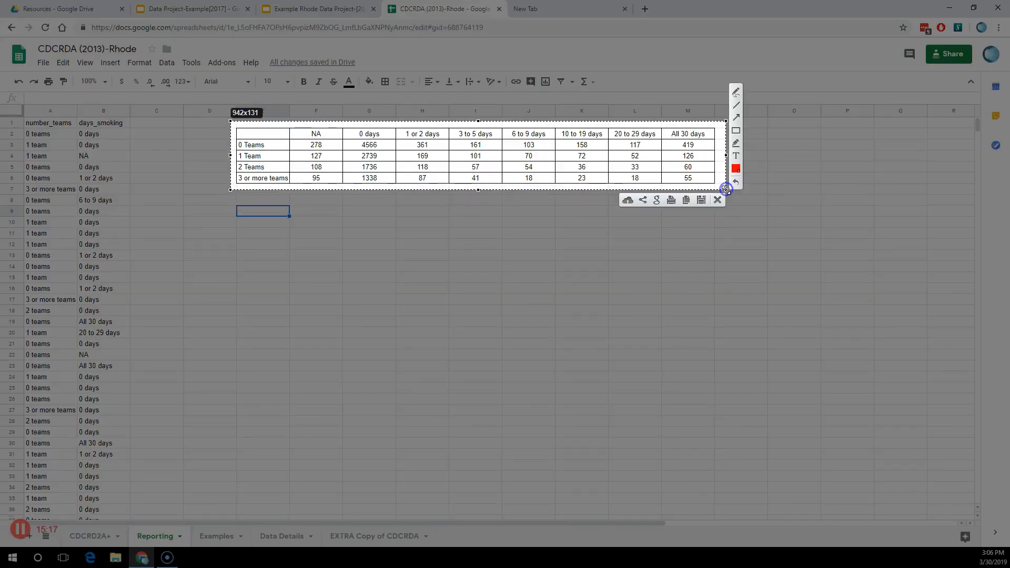
left_click(688, 201)
Step: Switch to the 2019 example data project presentation in Google Slides and paste the table screenshot onto slide 4
left_click(319, 8)
left_click(375, 265)
right_click(375, 264)
left_click(403, 303)
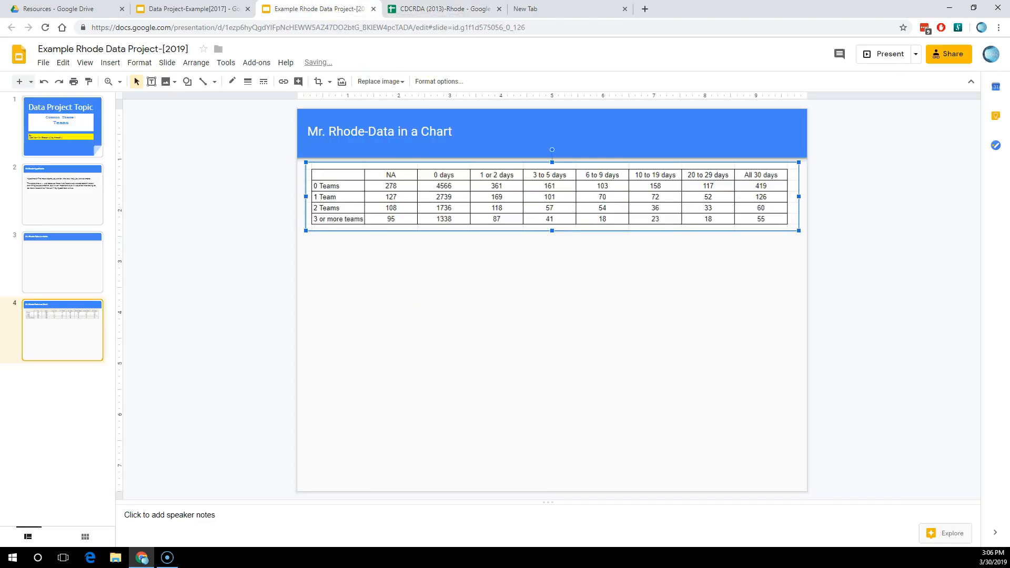
Step: Return to the CDCRDA (2013) spreadsheet and copy the two-way table E2:M6
left_click(429, 9)
left_click_drag(266, 131, 694, 176)
right_click(695, 176)
left_click(708, 206)
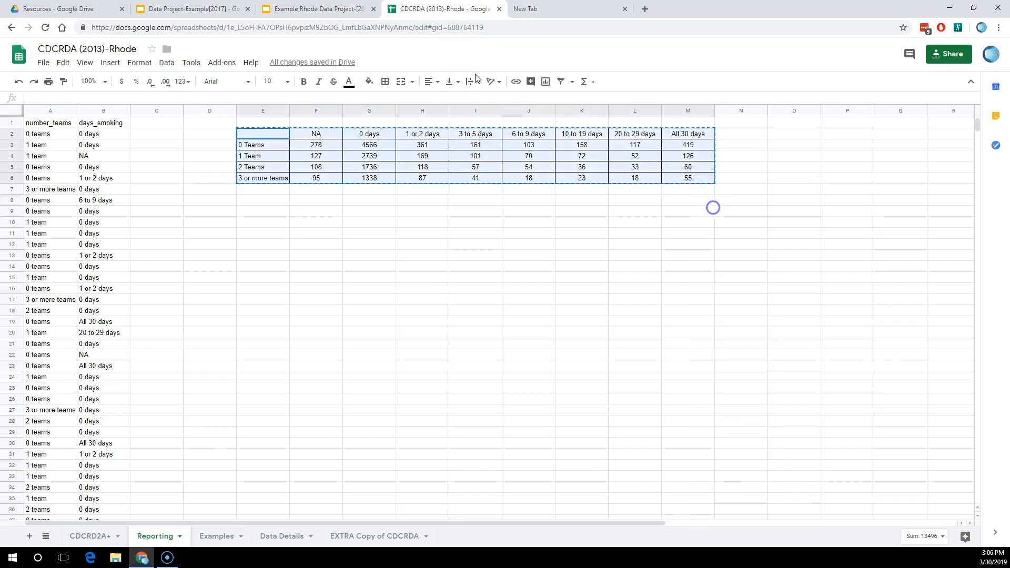
Step: Paste the copied cells onto slide 4 of the presentation as a linked table and move it below the screenshot
left_click(316, 8)
left_click(330, 304)
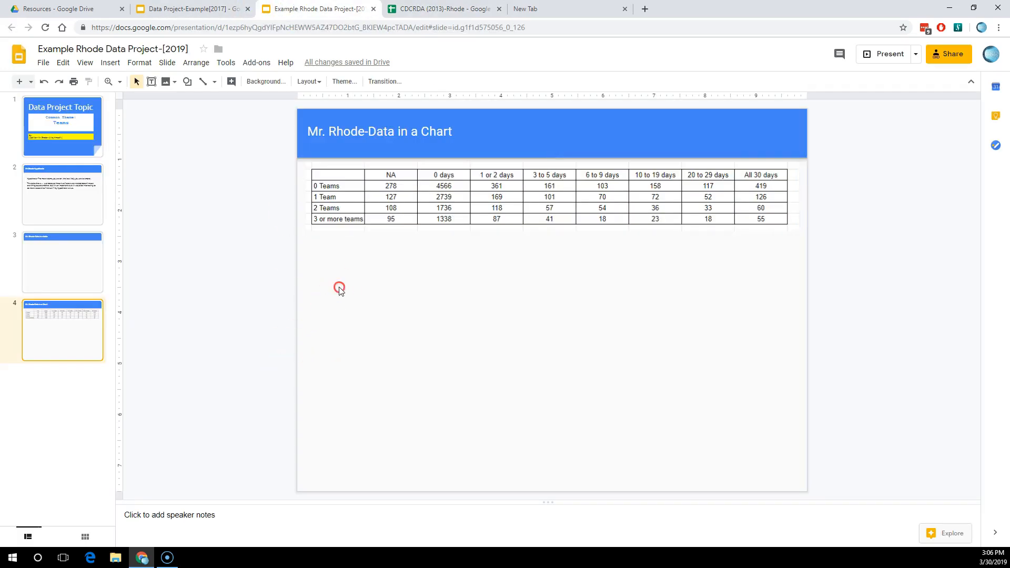
right_click(360, 315)
left_click(384, 354)
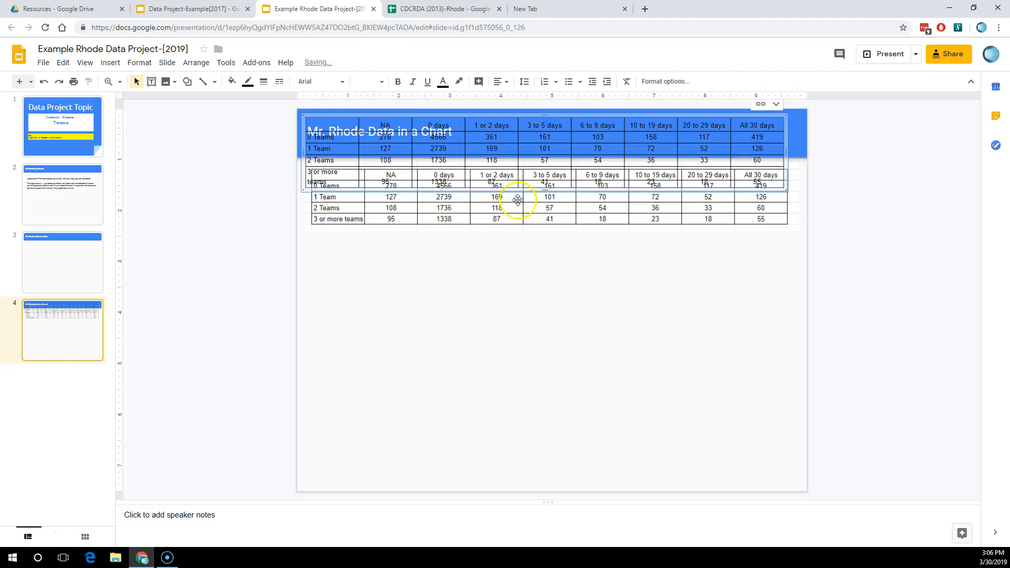
left_click_drag(524, 188, 522, 340)
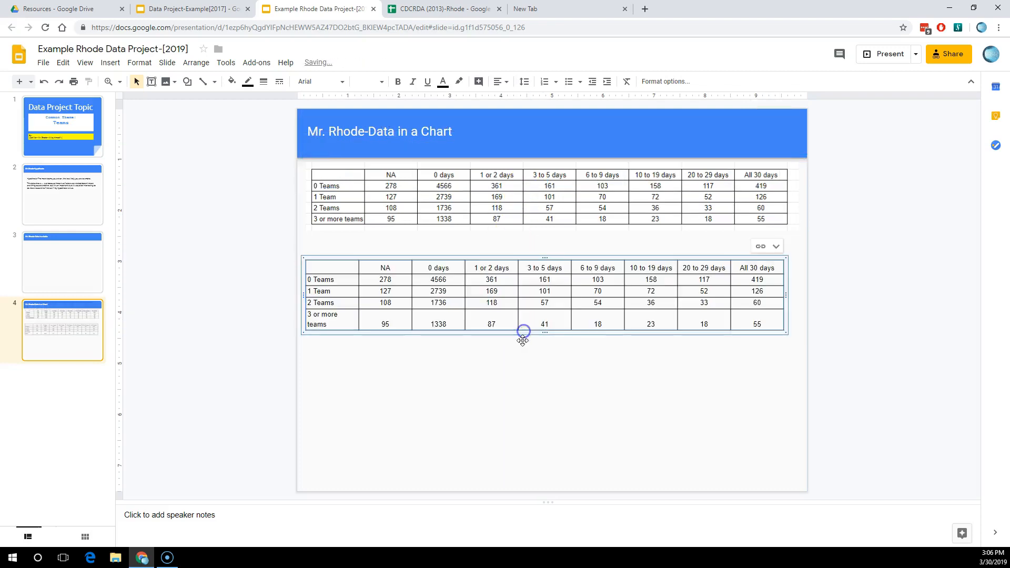
left_click(531, 290)
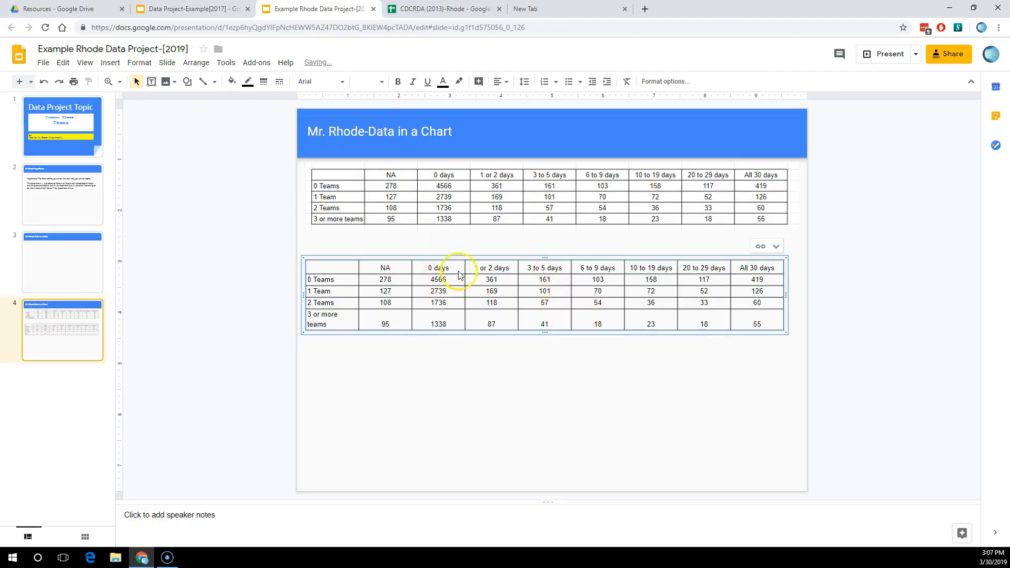
left_click_drag(475, 258, 474, 277)
Step: Resize the table screenshot and reposition it above the linked table
left_click(473, 204)
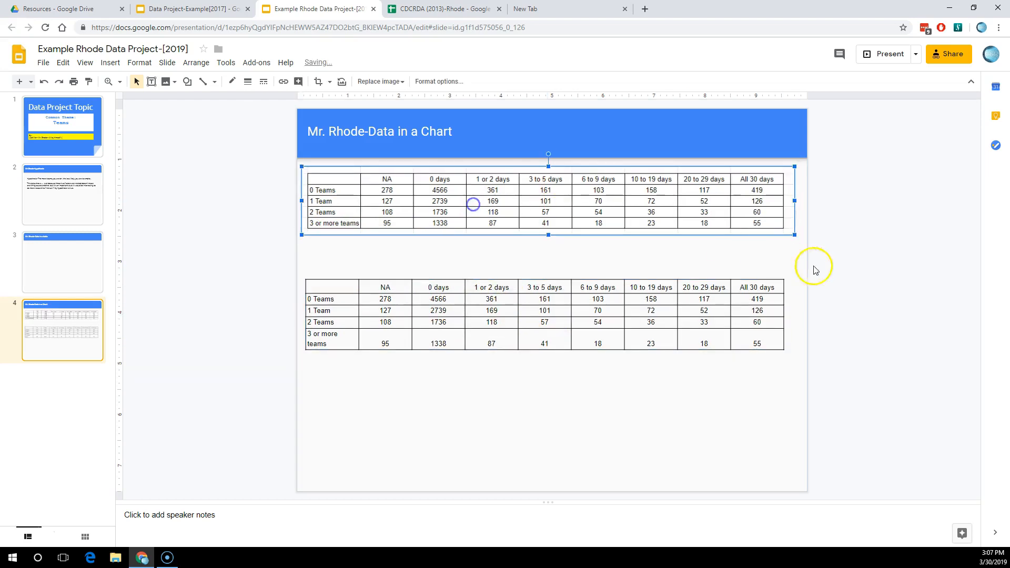
left_click_drag(792, 234, 756, 211)
left_click_drag(687, 210, 718, 211)
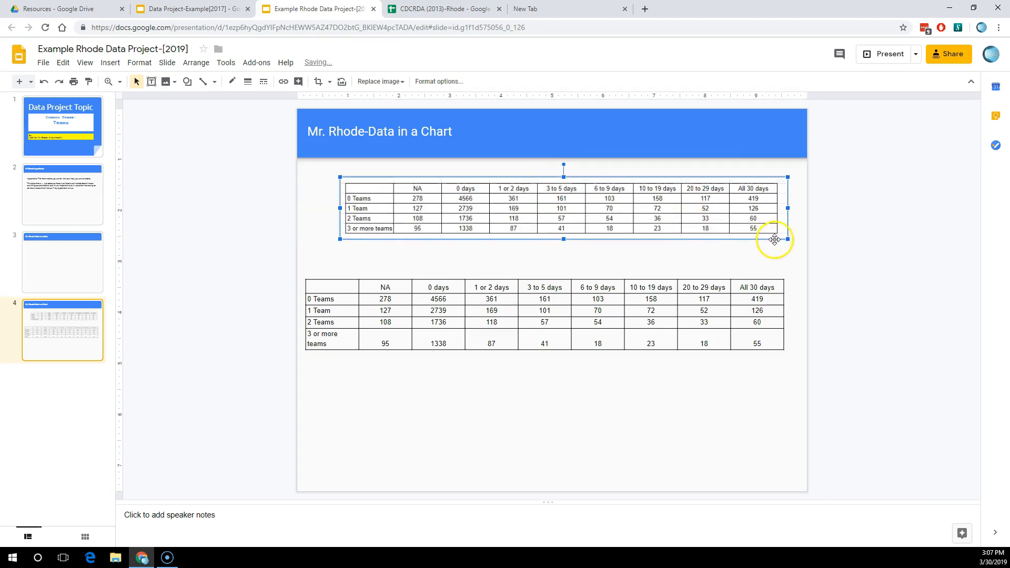
left_click_drag(788, 239, 845, 248)
left_click_drag(650, 210, 625, 208)
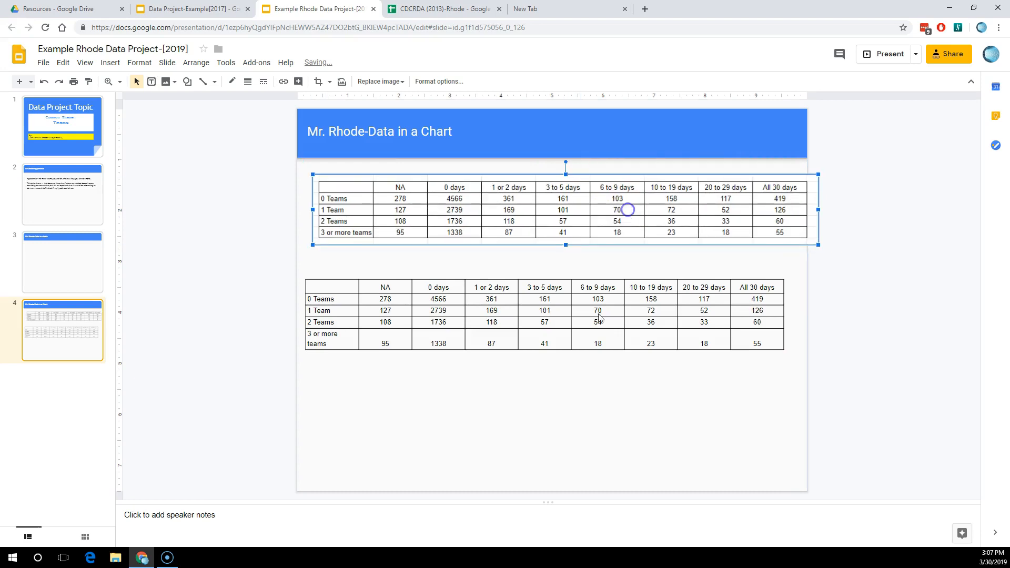
left_click_drag(535, 221, 529, 218)
Step: Move both the table screenshot and the linked table from slide 4 to slide 3, and return to slide 4
left_click_drag(275, 159, 560, 424)
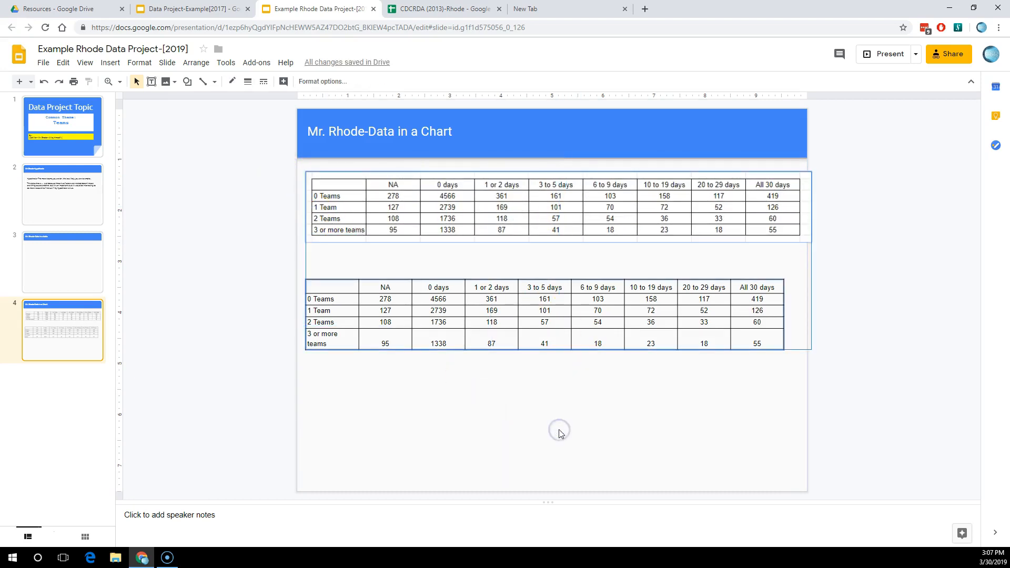
key("ctrl+x")
left_click(79, 261)
key("ctrl+v")
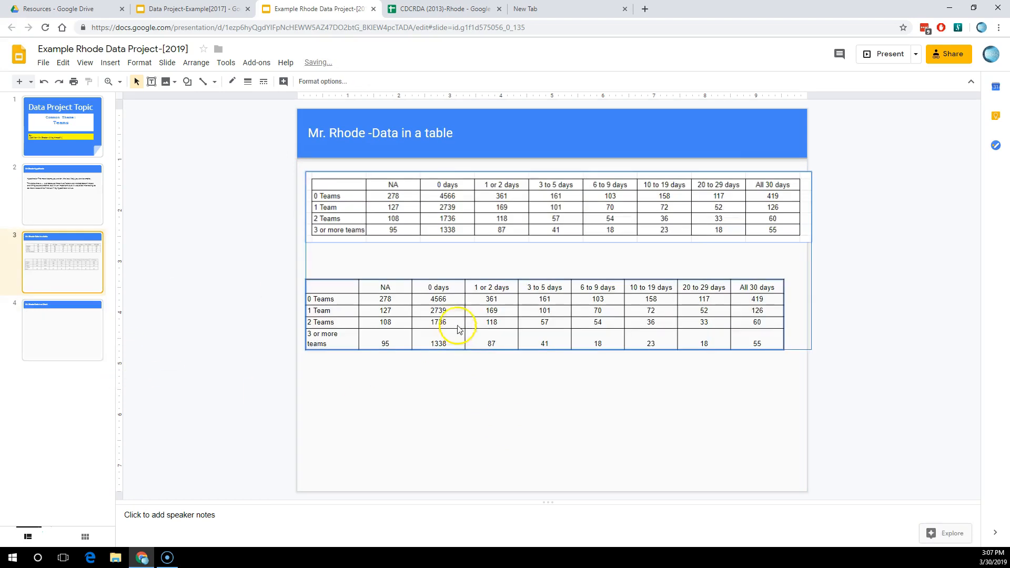
left_click(406, 268)
left_click(51, 332)
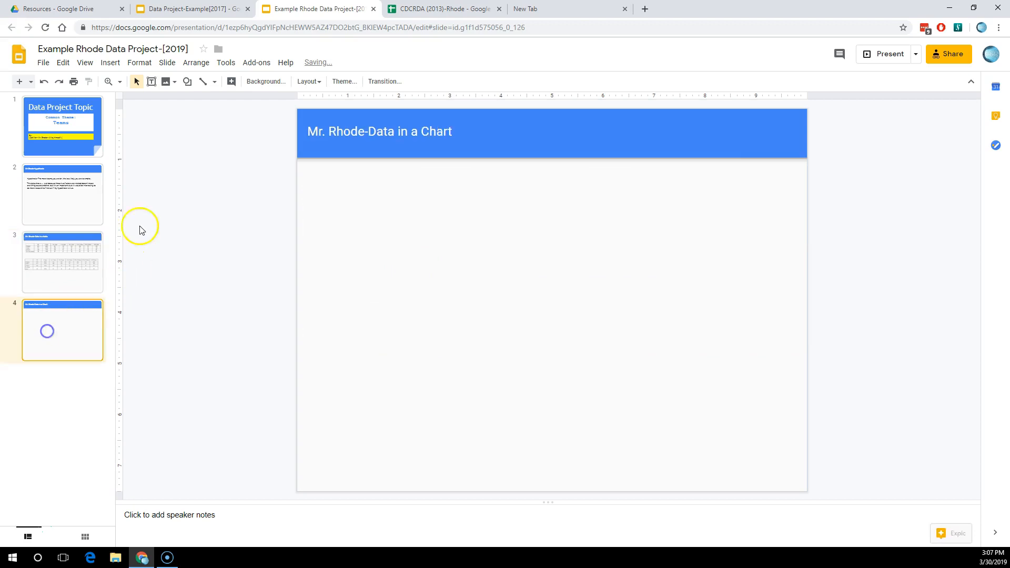
Step: Switch back to the spreadsheet and insert a chart from the two-way table E2:M6, dismissing the chart editor tip
left_click(477, 11)
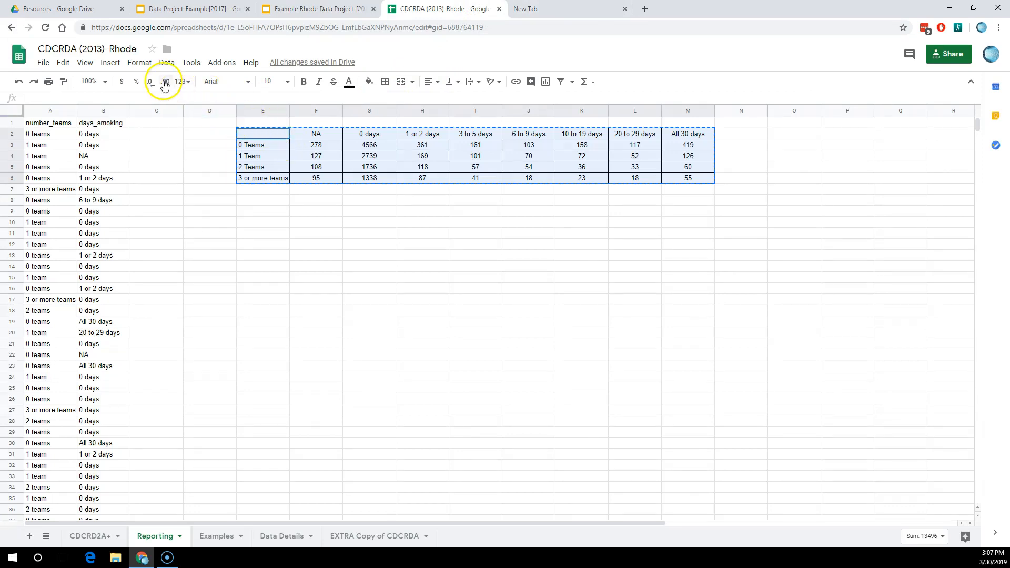
left_click(111, 63)
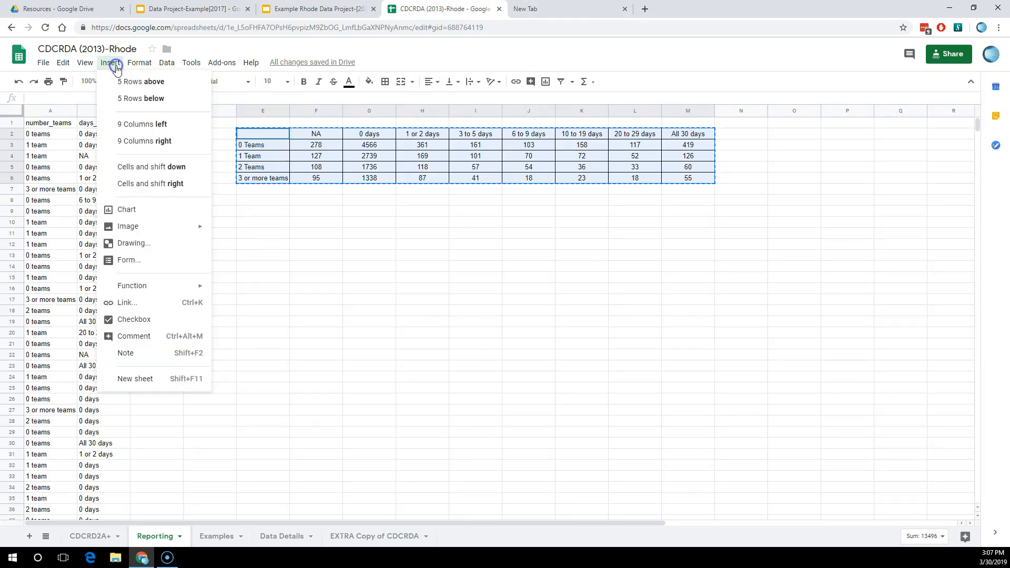
left_click(135, 208)
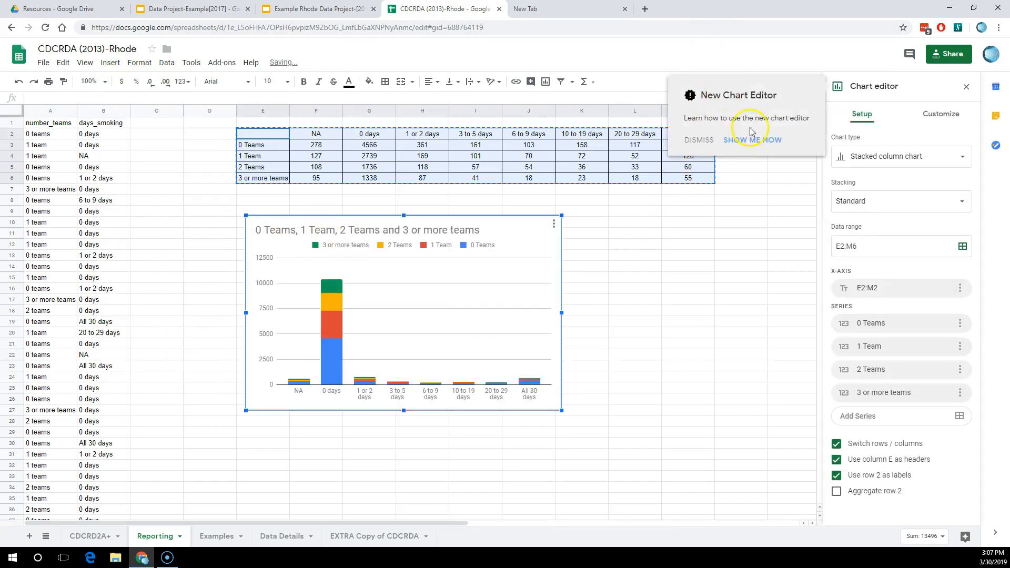
left_click(705, 141)
Step: Change the chart type to Line chart and turn off switching rows and columns
left_click(924, 165)
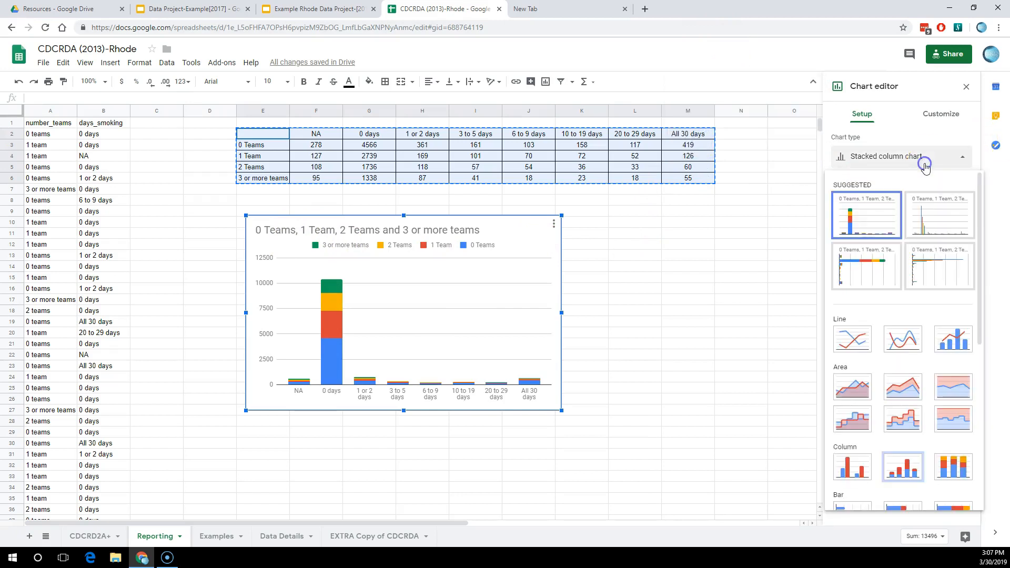
left_click(848, 346)
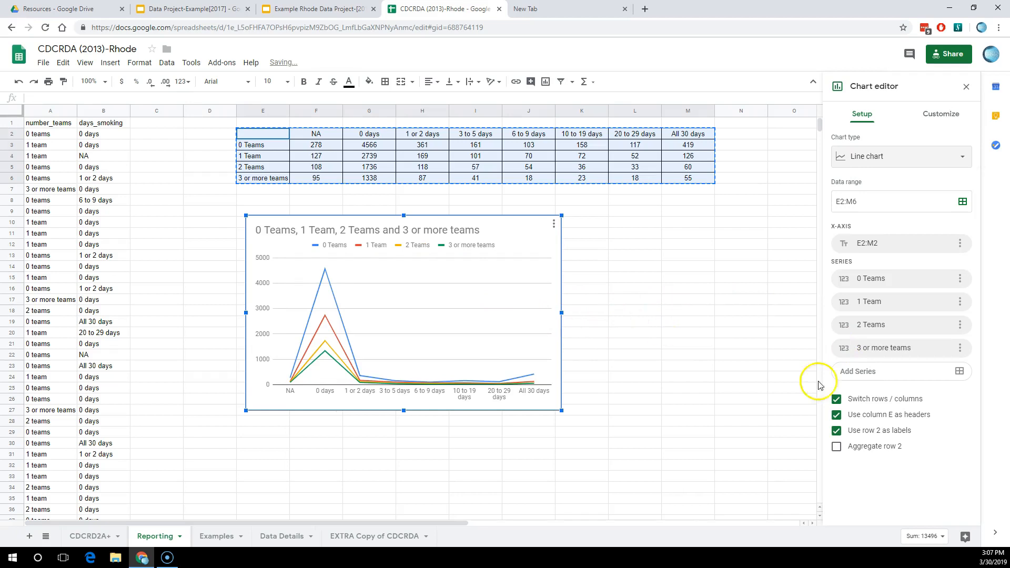
left_click(842, 405)
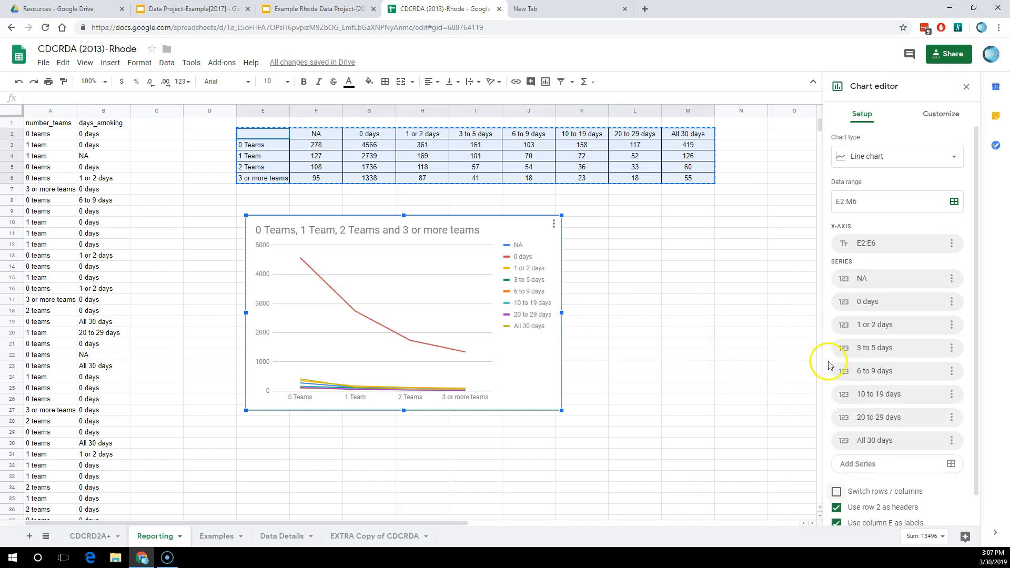
Step: Toggle the chart's use of row 2 as headers off and on again, and leave the chart editor
scroll(744, 421, "down", 2)
scroll(681, 345, "up", 2)
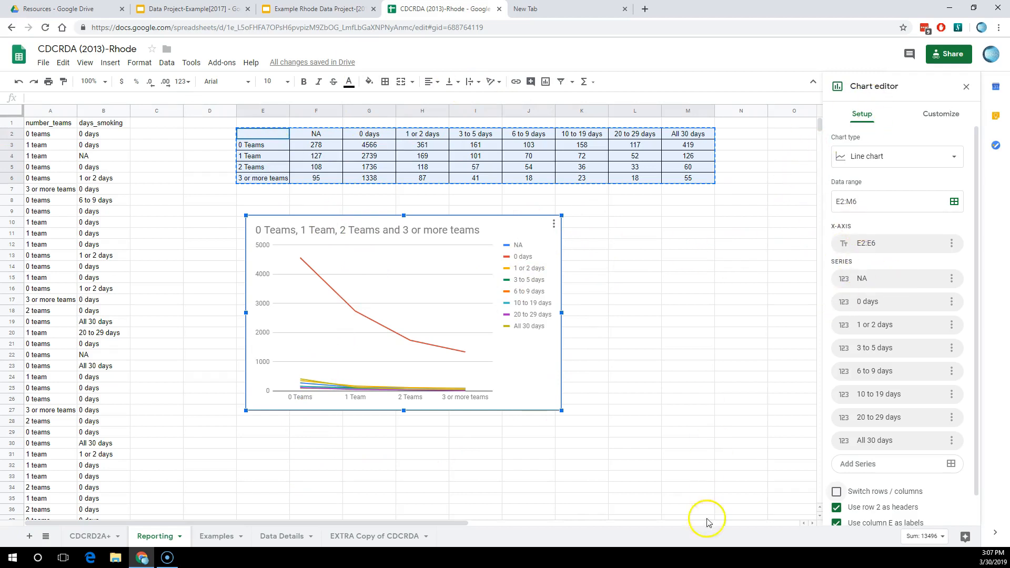
left_click(836, 507)
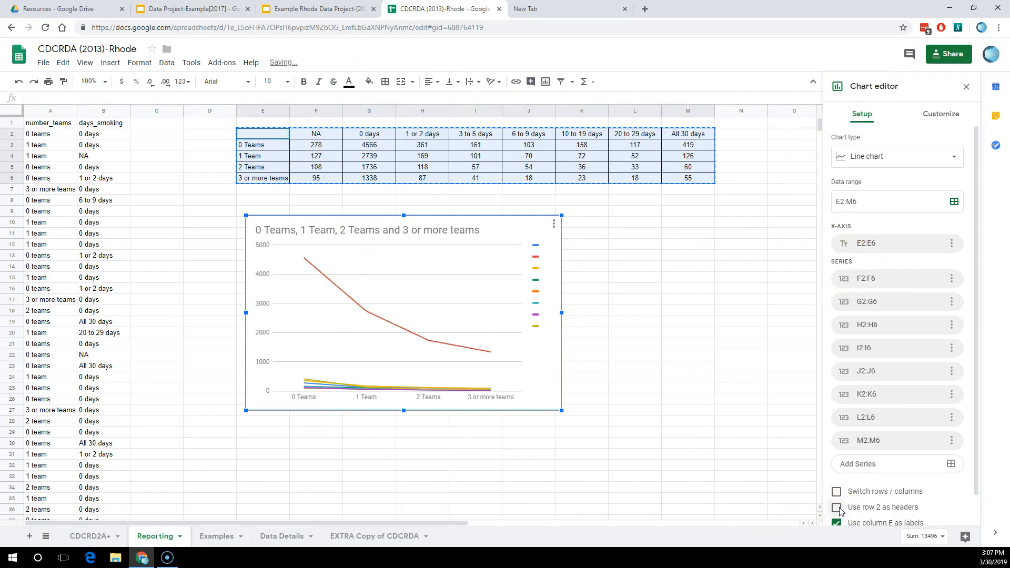
left_click(837, 508)
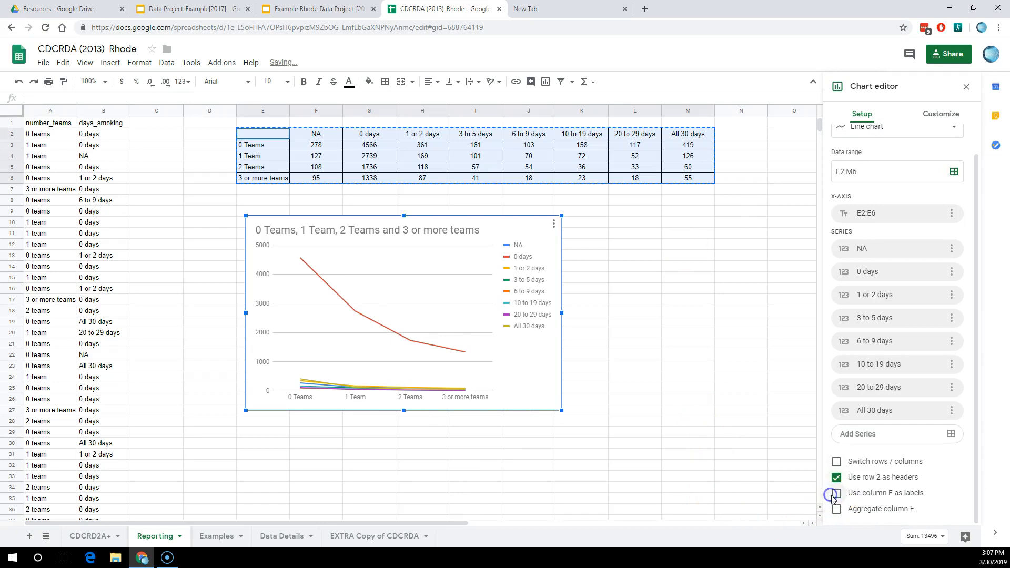
left_click(244, 210)
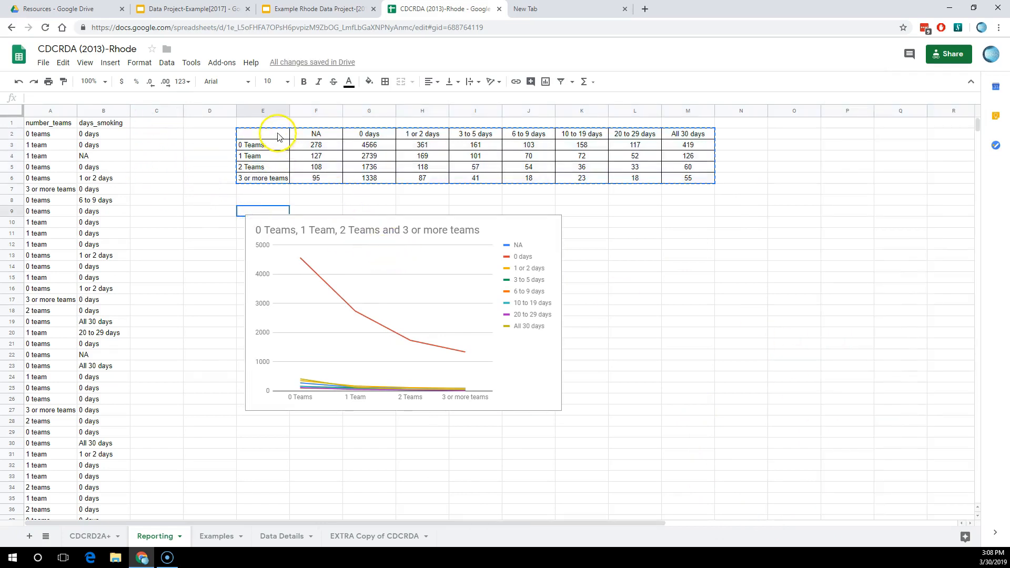
Step: Clear the "3 or more teams" label in cell E6 of the two-way table
left_click_drag(278, 136, 304, 167)
left_click_drag(250, 138, 290, 161)
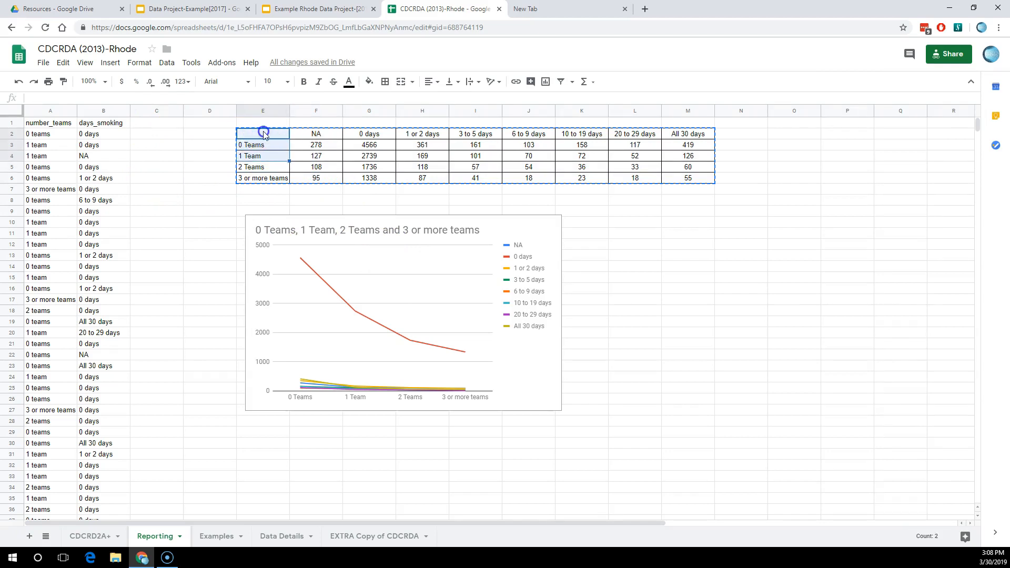
left_click(265, 178)
key("Delete")
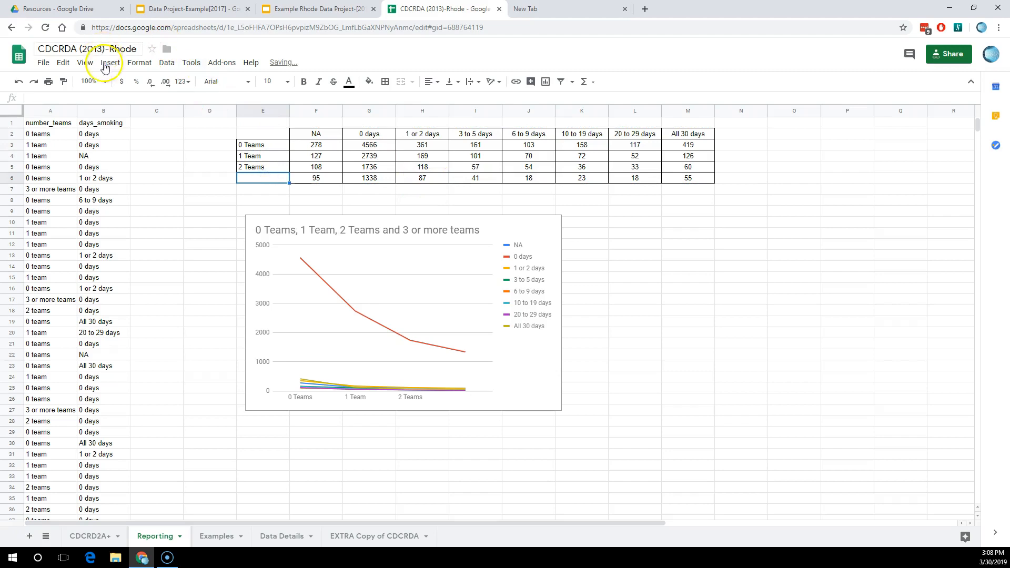
Step: Insert a new chart from the two-way table range E2:M6 in place of the line chart
left_click(347, 310)
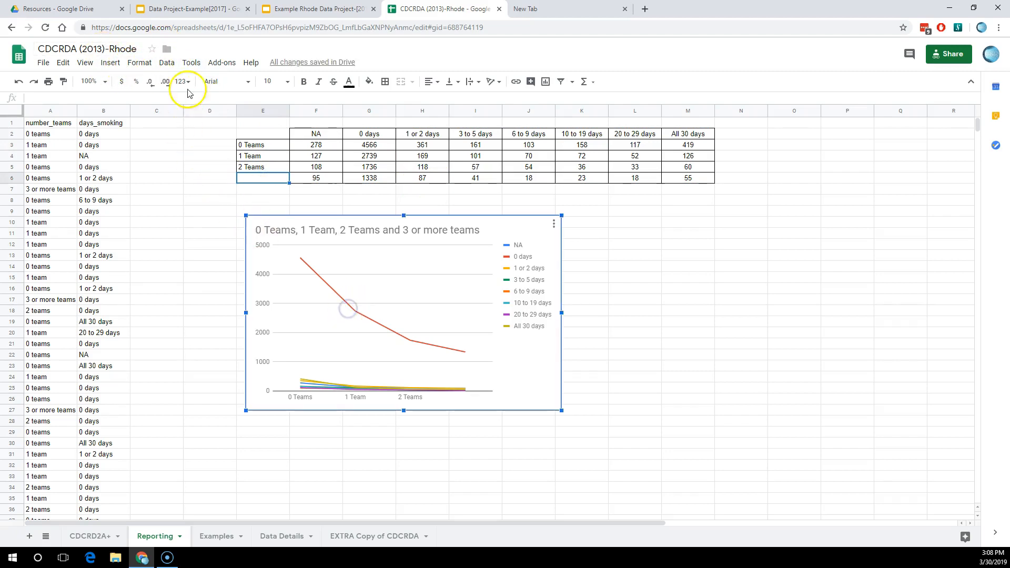
left_click(150, 64)
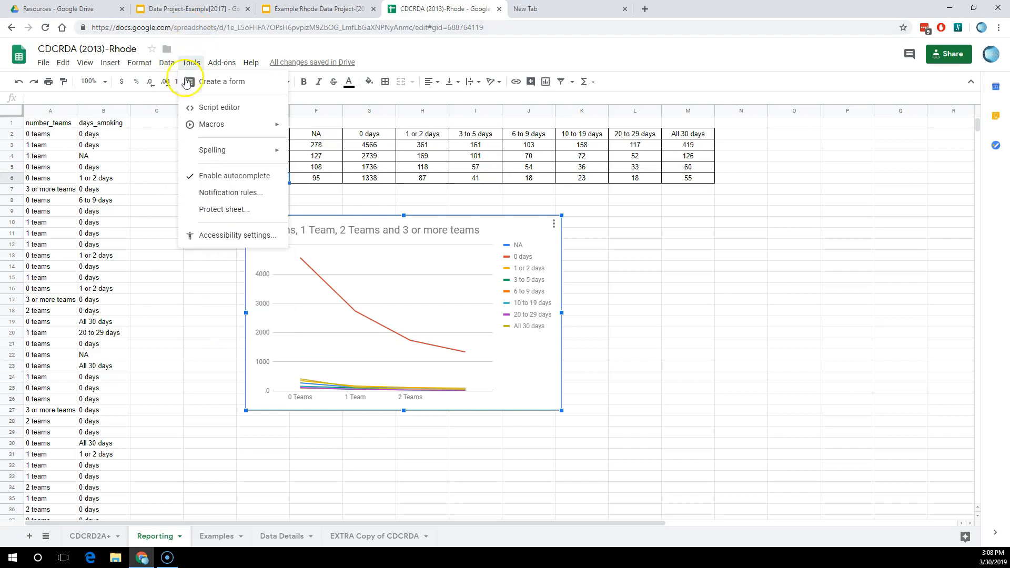
mouse_move(129, 64)
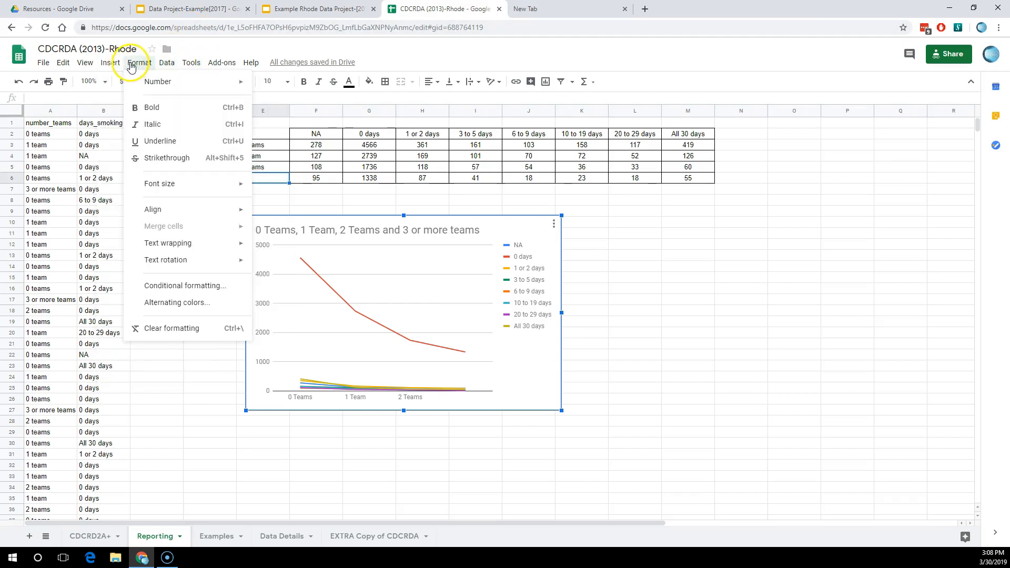
left_click(118, 216)
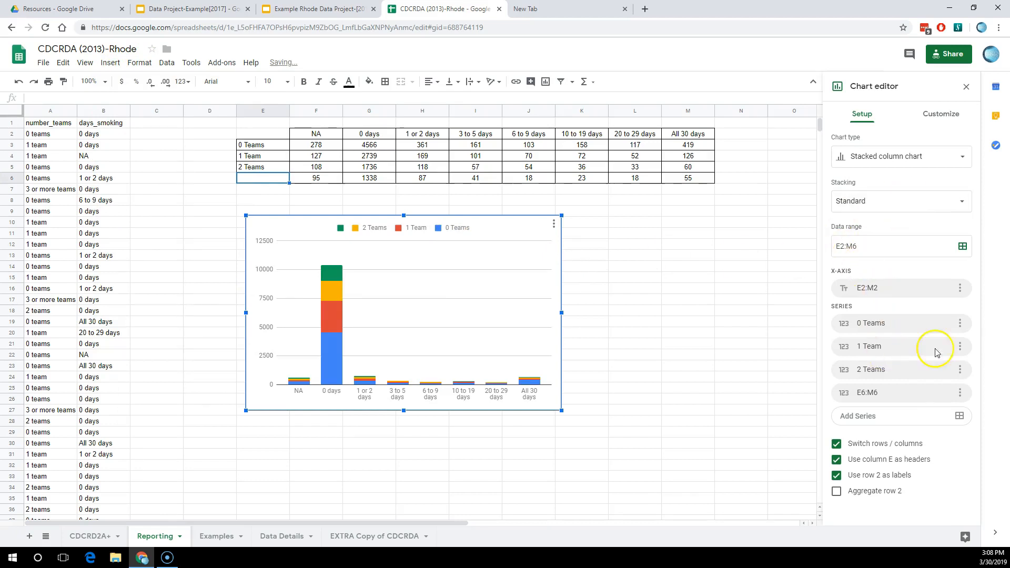
Step: Remove the 0 Teams series and the E6:M6 series from the stacked column chart
left_click(960, 323)
left_click(942, 362)
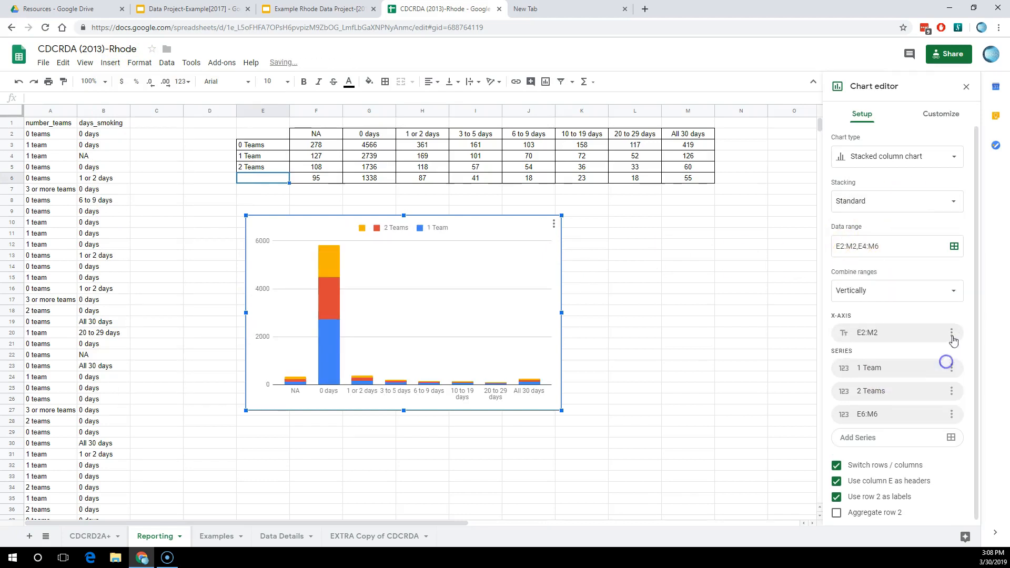
left_click(951, 415)
left_click(934, 454)
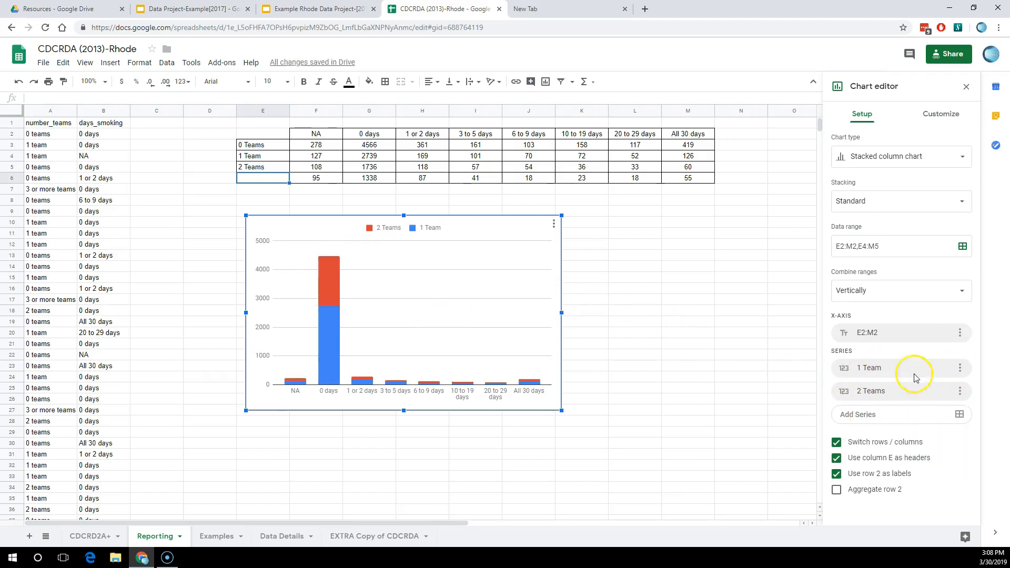
Step: Turn off switching rows and columns for the chart and change its type to Stacked area chart
mouse_move(326, 283)
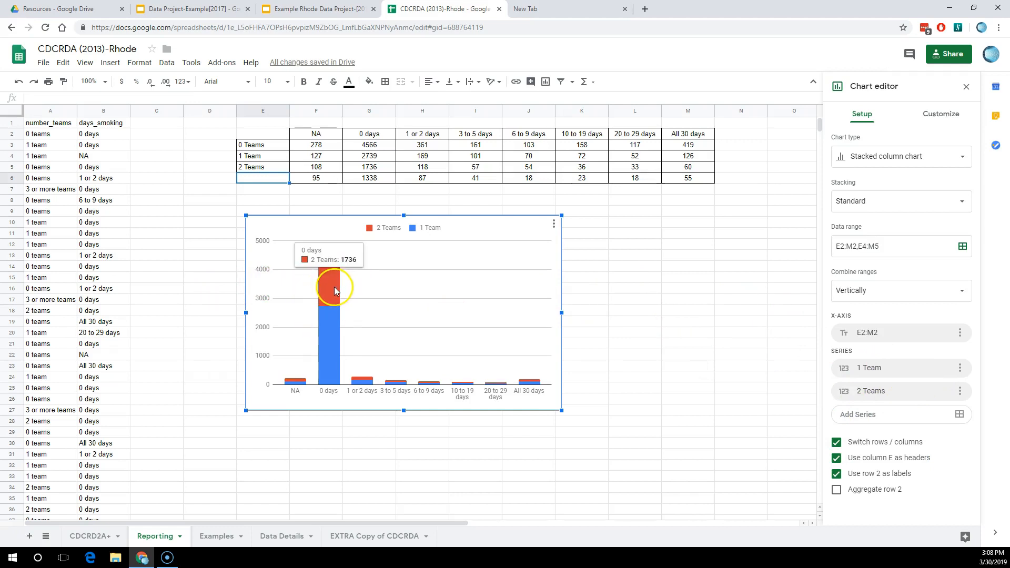
left_click(837, 442)
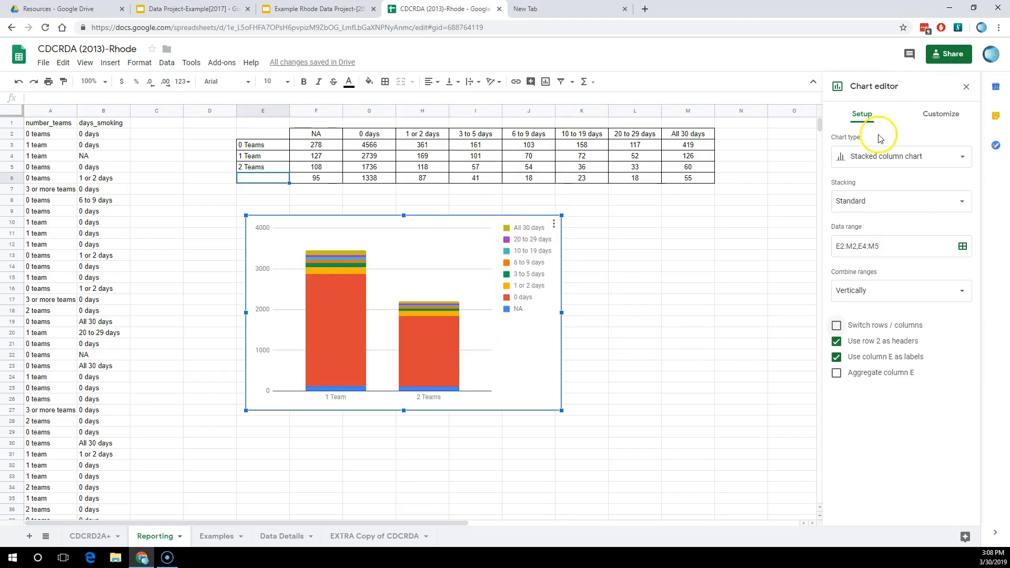
left_click(879, 157)
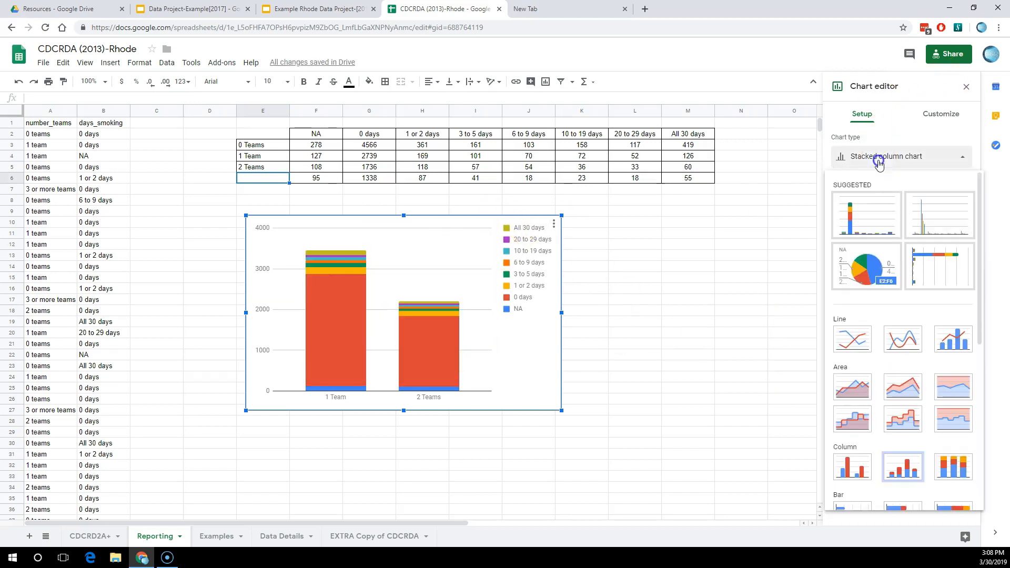
left_click(907, 399)
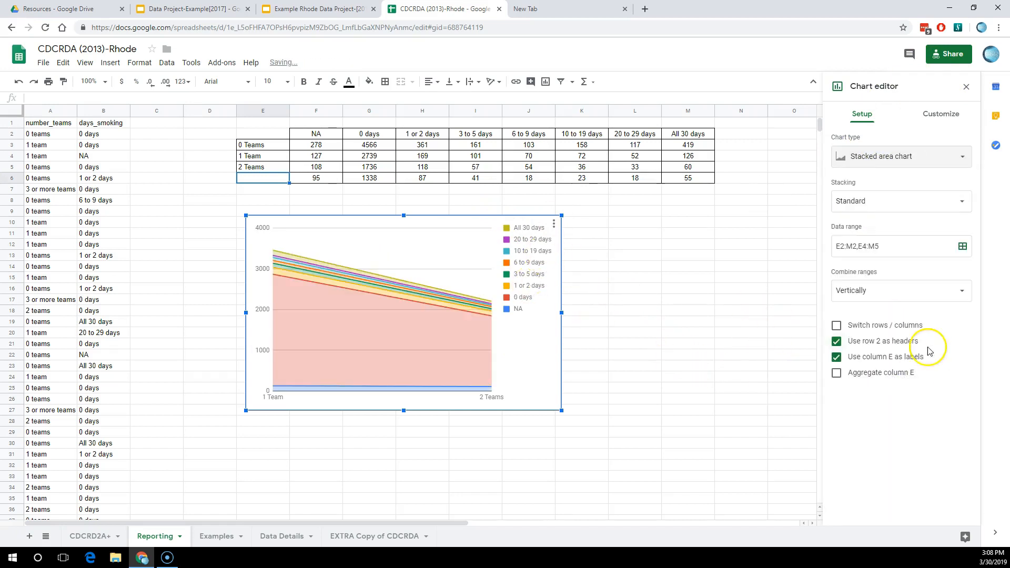
Step: Review the chart's customization options for chart style, chart and axis titles, and horizontal axis, and leave the chart editor
left_click(920, 121)
left_click(848, 141)
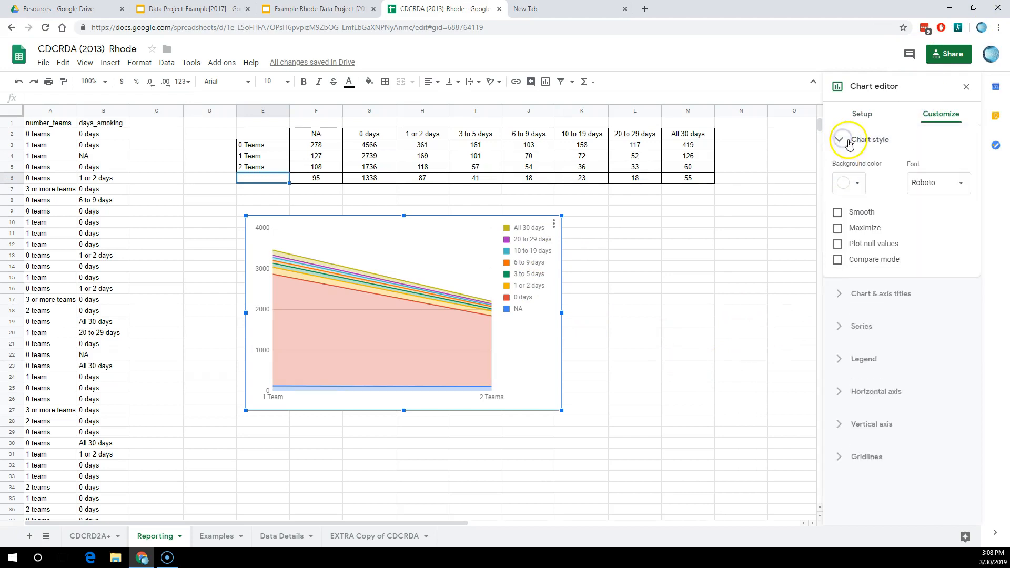
left_click(842, 139)
left_click(839, 172)
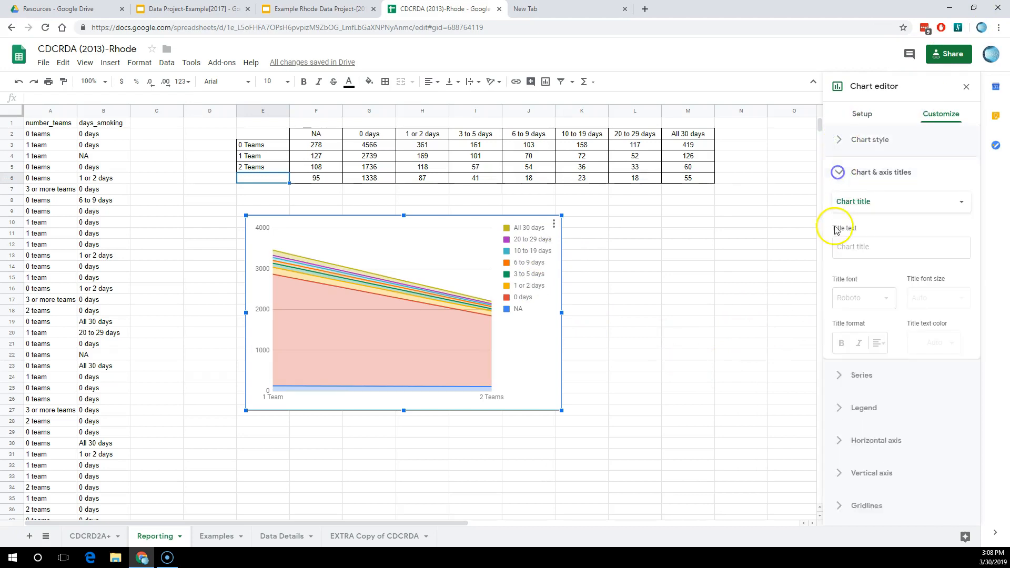
left_click(840, 139)
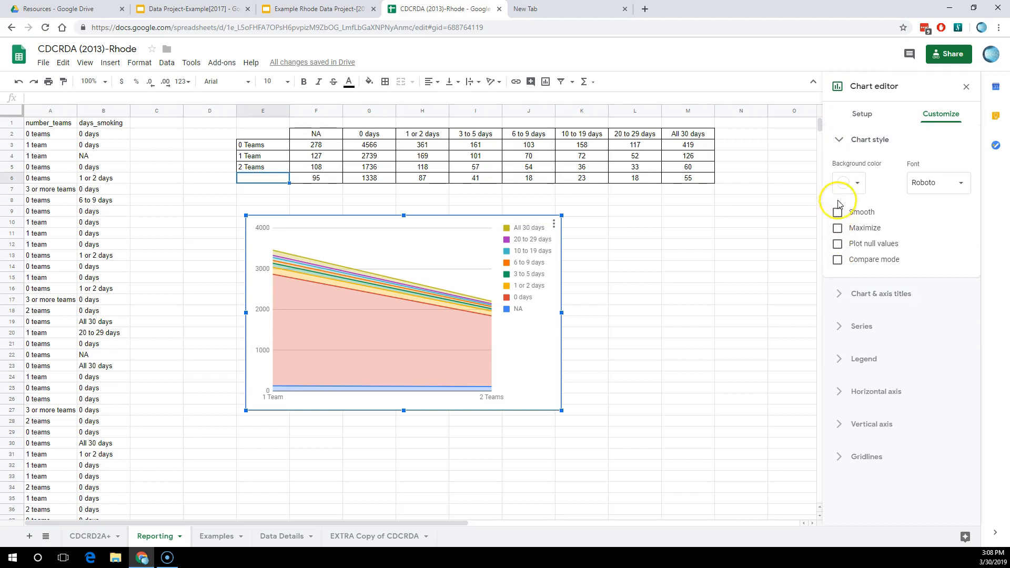
left_click(829, 368)
left_click(829, 410)
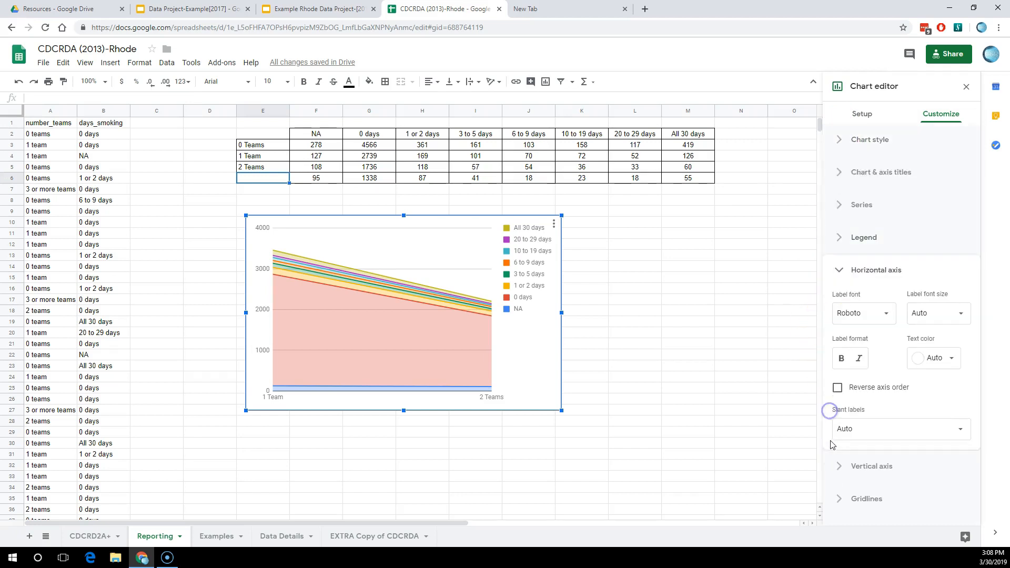
left_click(847, 428)
left_click(810, 412)
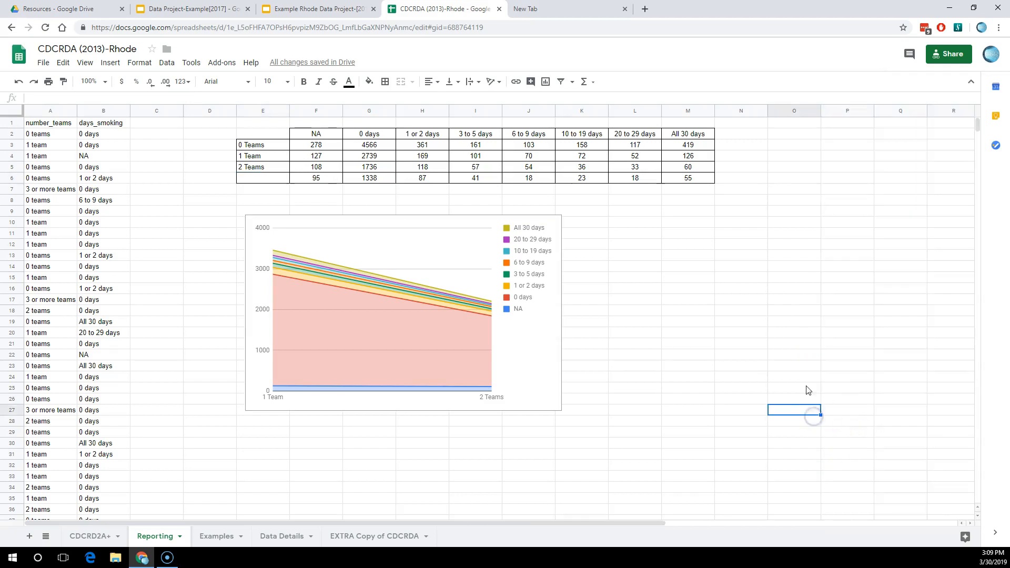